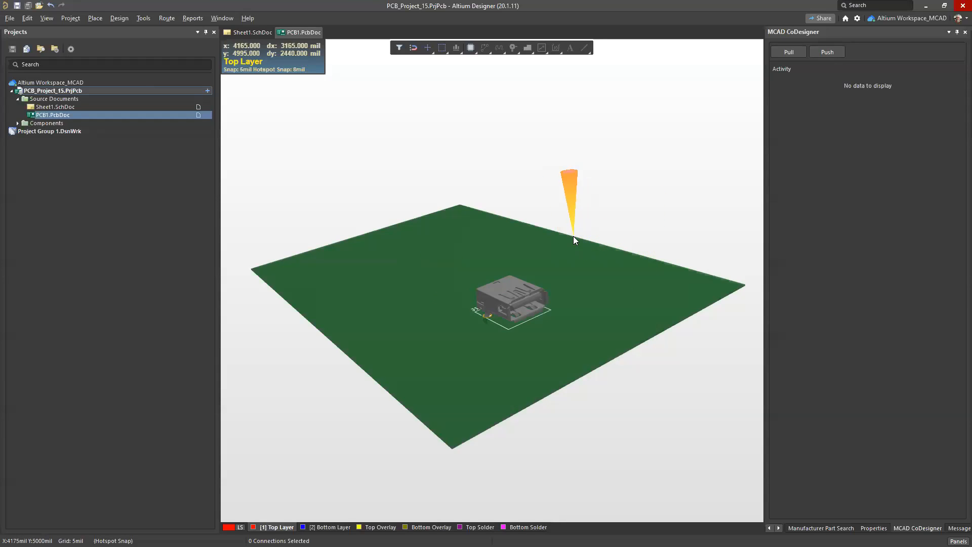
- Push the PCB board to the MCAD CoDesigner server with the comment "Initial push"
middle_click_drag(572, 236, 572, 236)
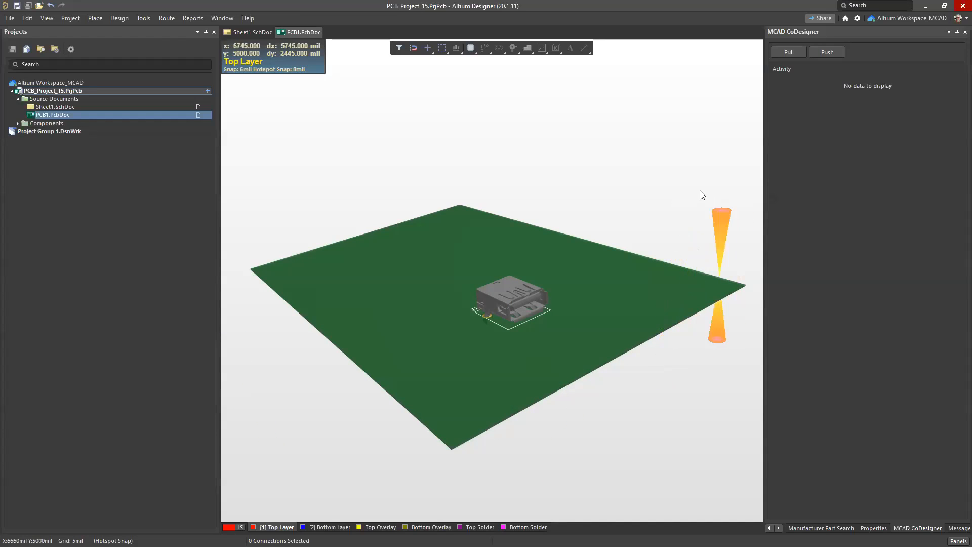
left_click(833, 52)
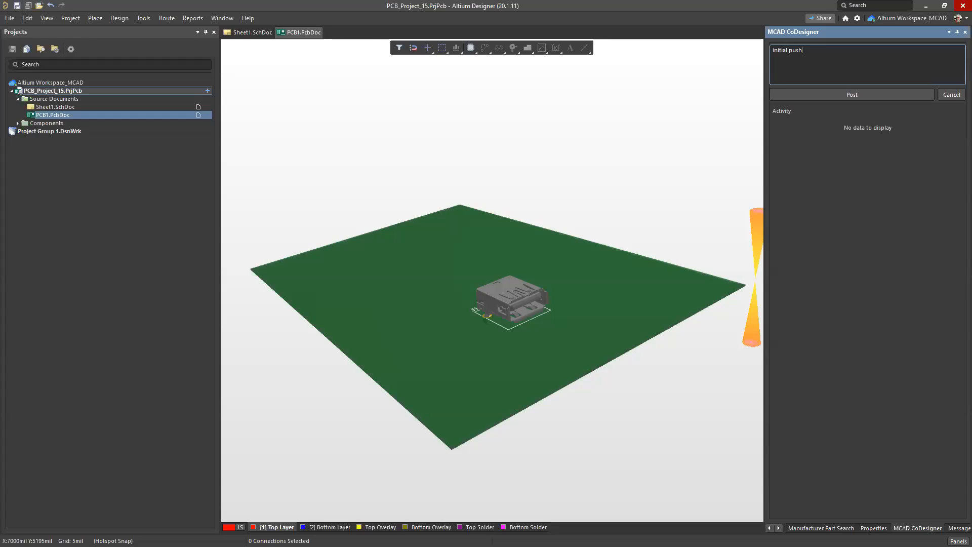
left_click(905, 97)
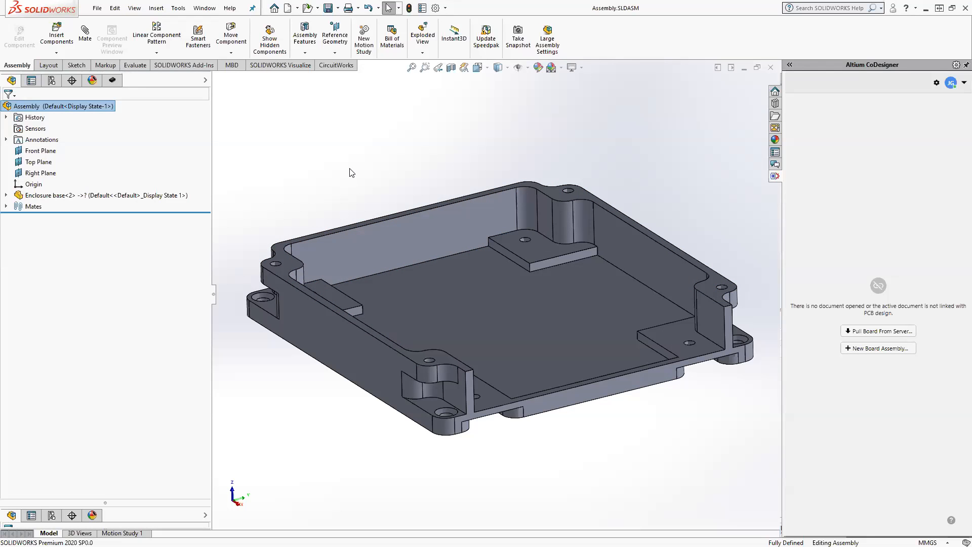
- In SOLIDWORKS, pull the board from the server and save it as PCB_Project_15.sldasm in a new folder named 4 inside 1A - CoD
mouse_move(354, 173)
middle_mouse_down()
mouse_move(354, 163)
mouse_move(356, 173)
middle_mouse_up()
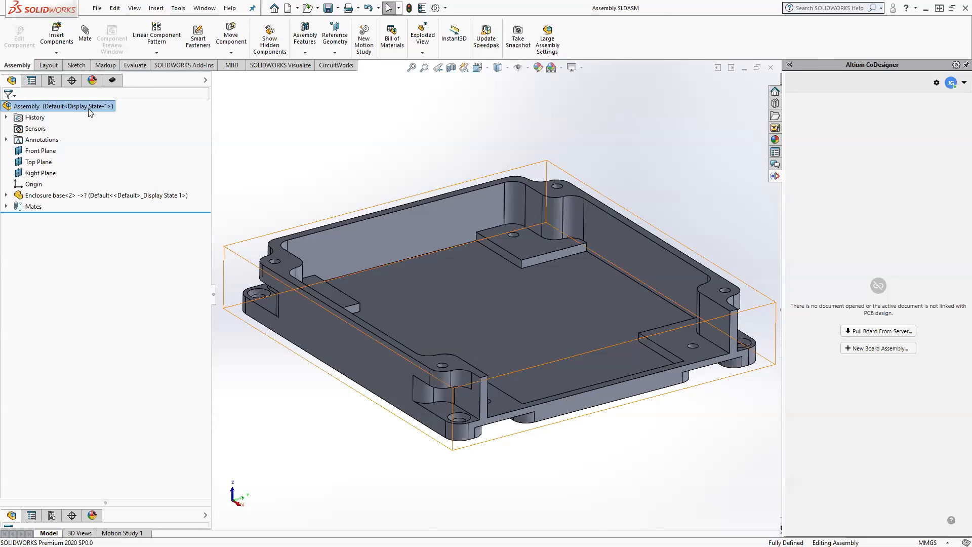
left_click(99, 195)
left_click(342, 183)
mouse_move(342, 183)
middle_mouse_down()
mouse_move(338, 205)
mouse_move(353, 190)
middle_mouse_up()
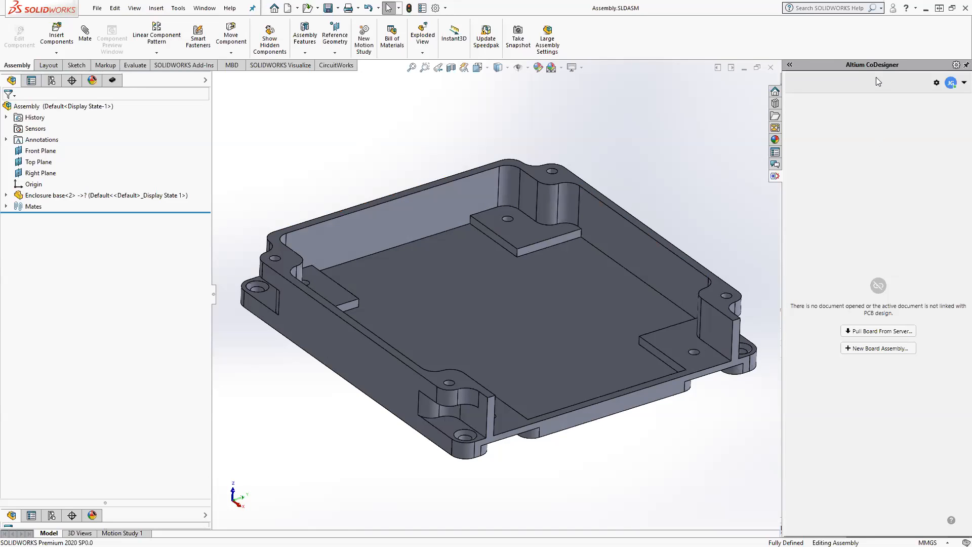
left_click(881, 333)
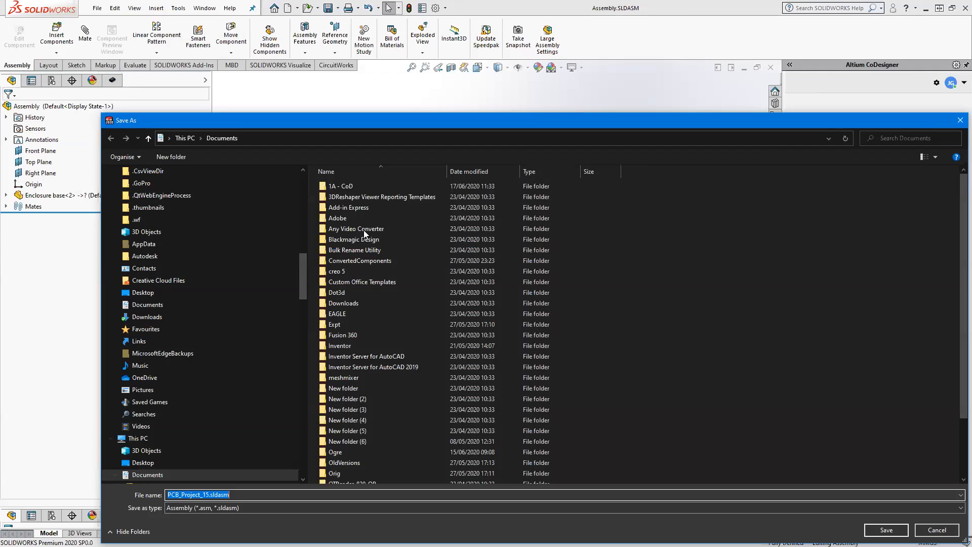
left_click(176, 158)
type("4")
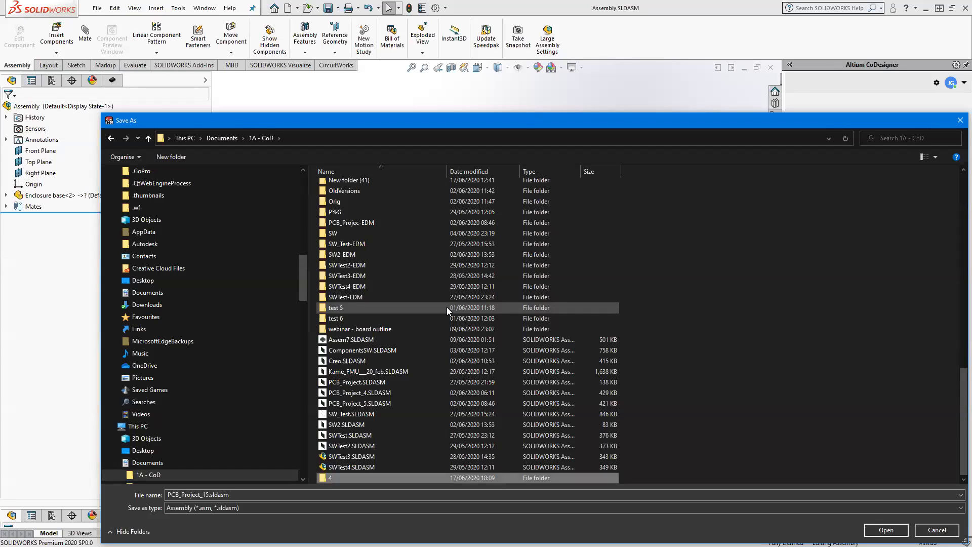
key("Return")
key("Return")
key("Return")
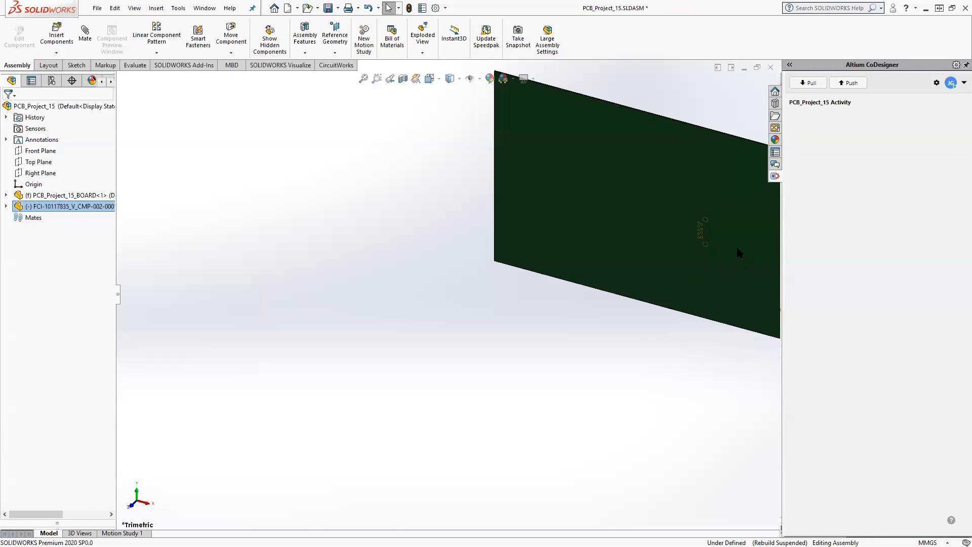
- Examine the pulled board and its USB connector, and return to the enclosure assembly Assembly.SLDASM
middle_click_drag(581, 315, 567, 270)
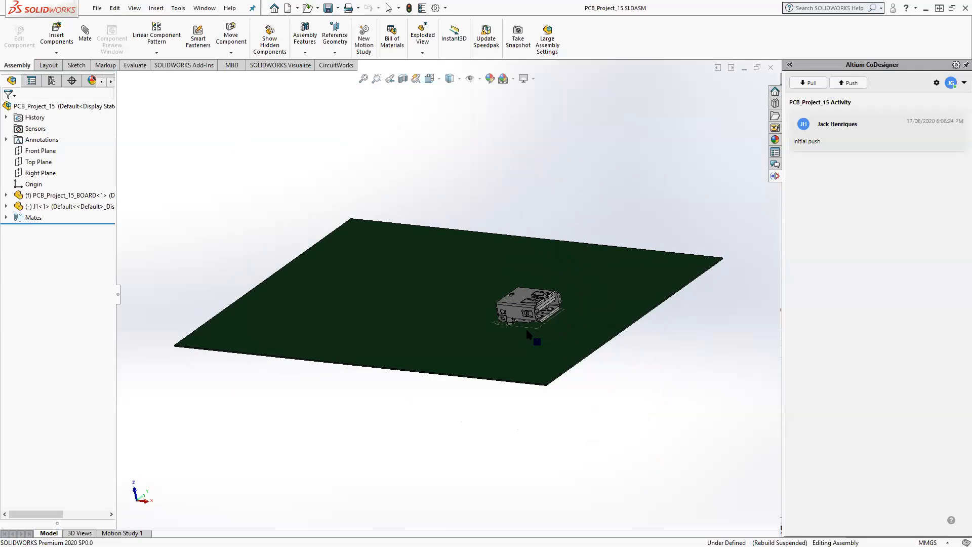
scroll(519, 328, "down", 3)
middle_click_drag(565, 329, 531, 358)
scroll(529, 329, "up", 2)
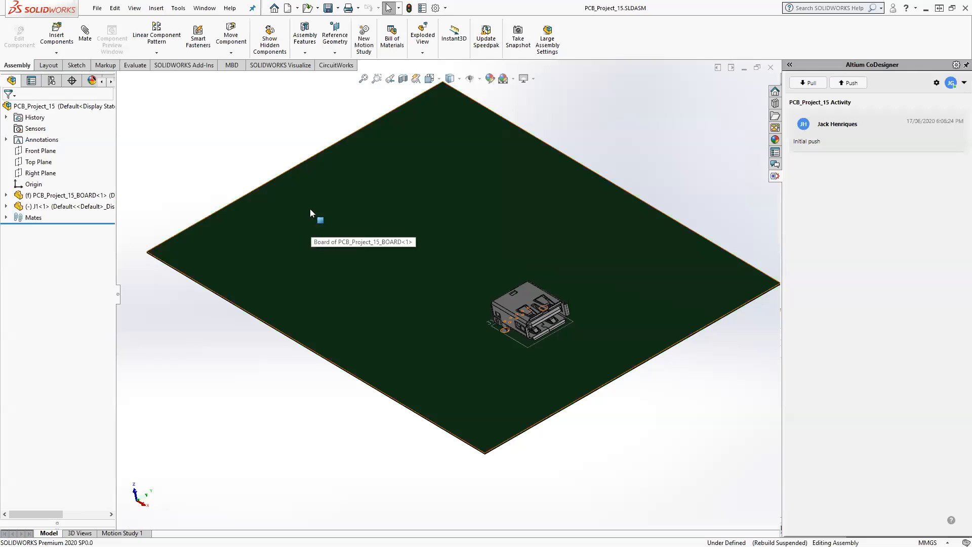
left_click(199, 8)
left_click(238, 130)
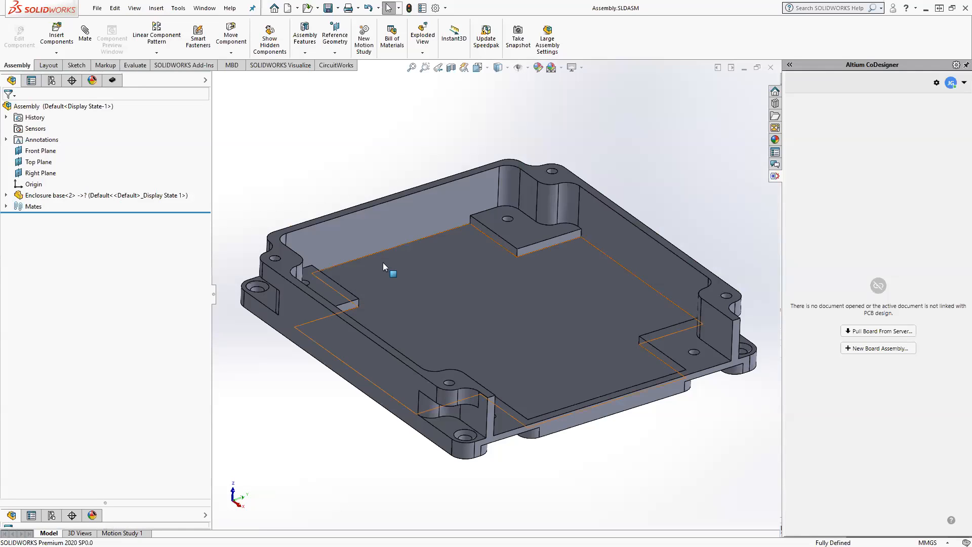
left_click(57, 35)
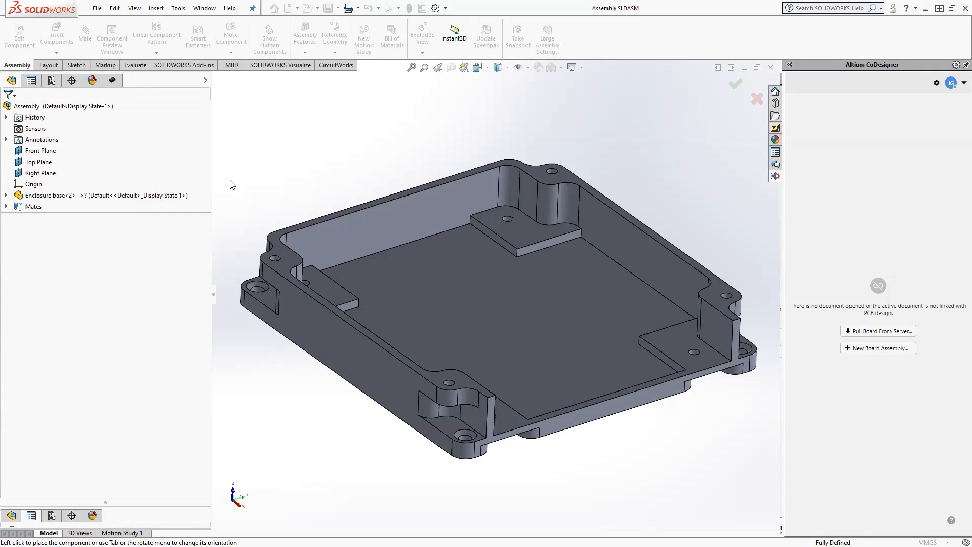
left_click(757, 99)
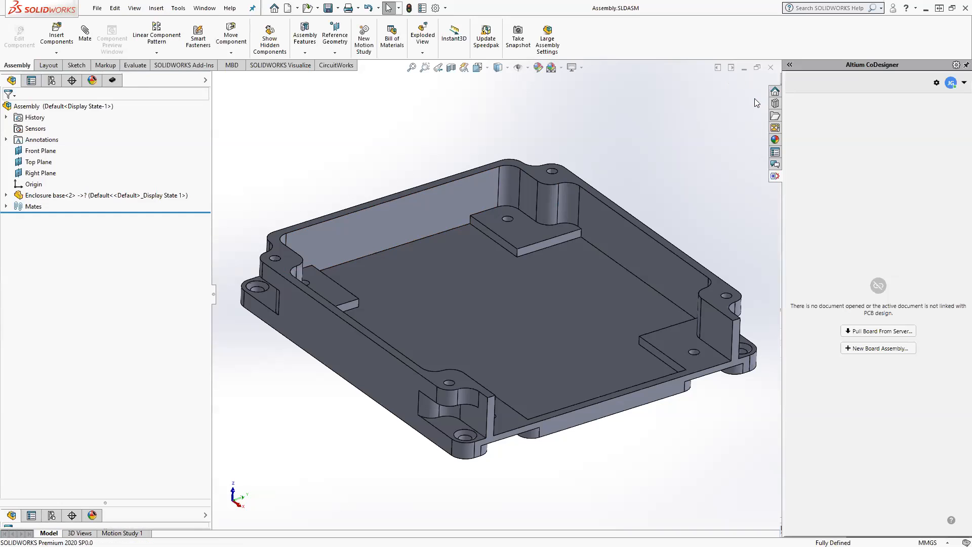
left_click(56, 35)
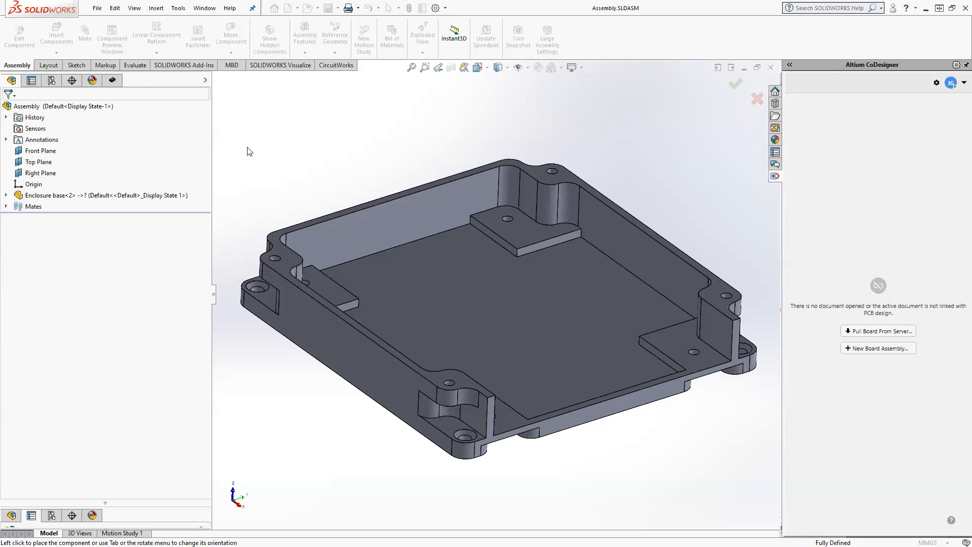
left_click(758, 99)
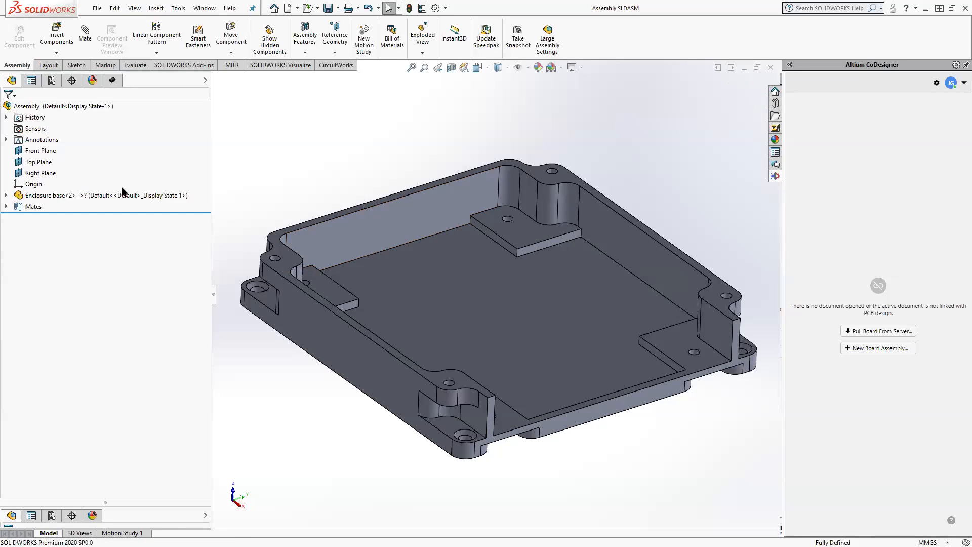
left_click(58, 107)
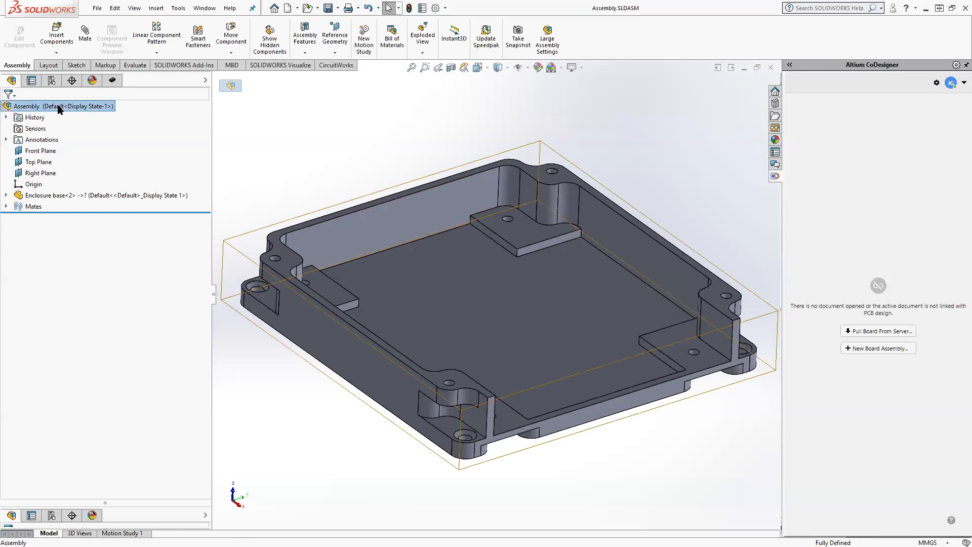
left_click(57, 36)
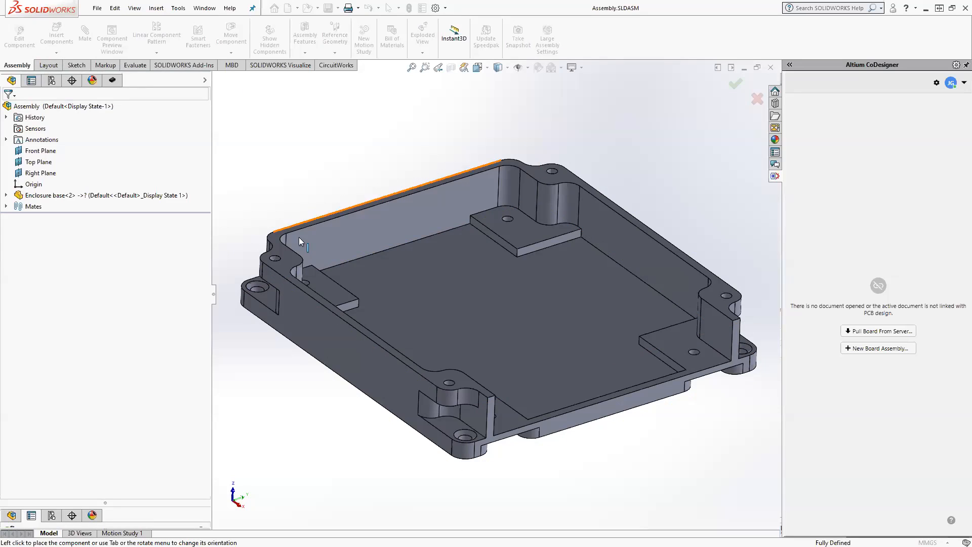
middle_click_drag(311, 217, 320, 228)
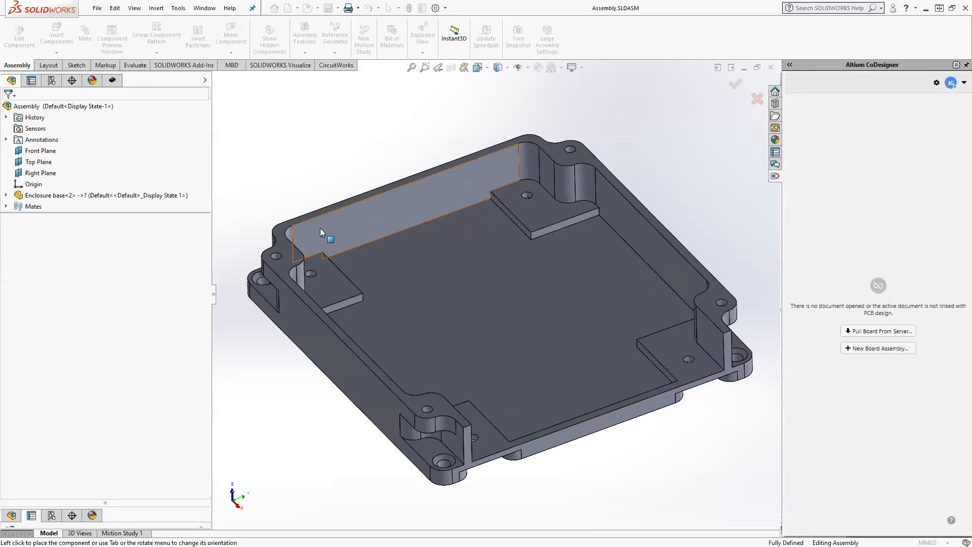
scroll(320, 228, "up", 3)
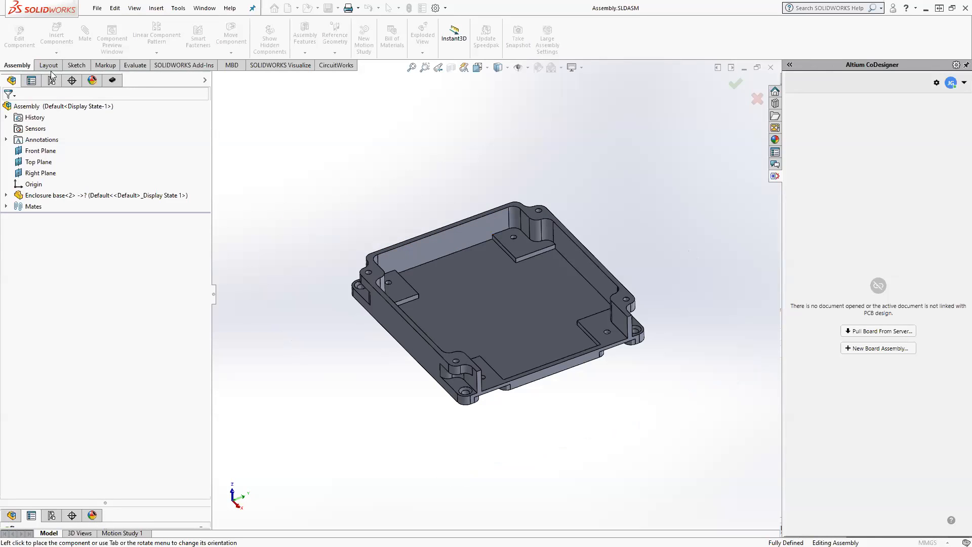
left_click(757, 99)
left_click(68, 54)
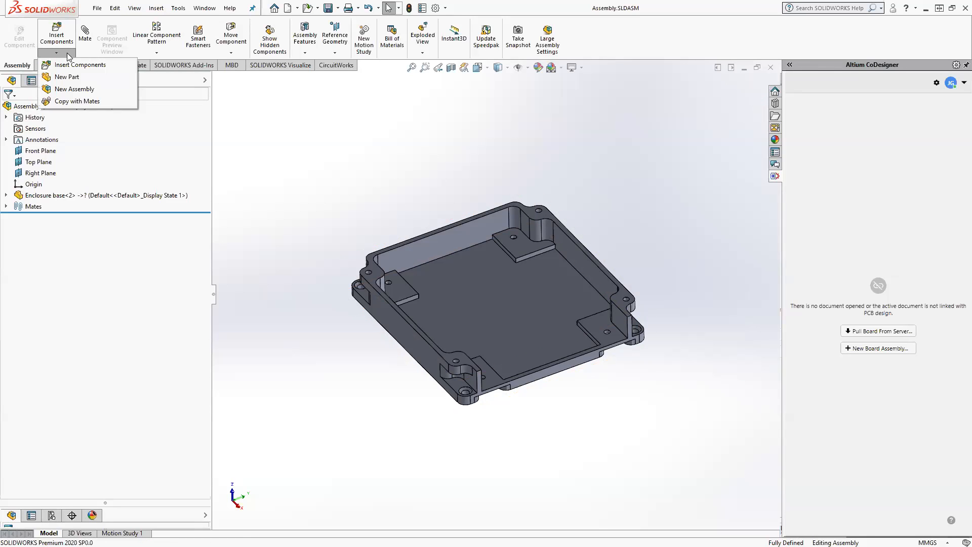
left_click(66, 65)
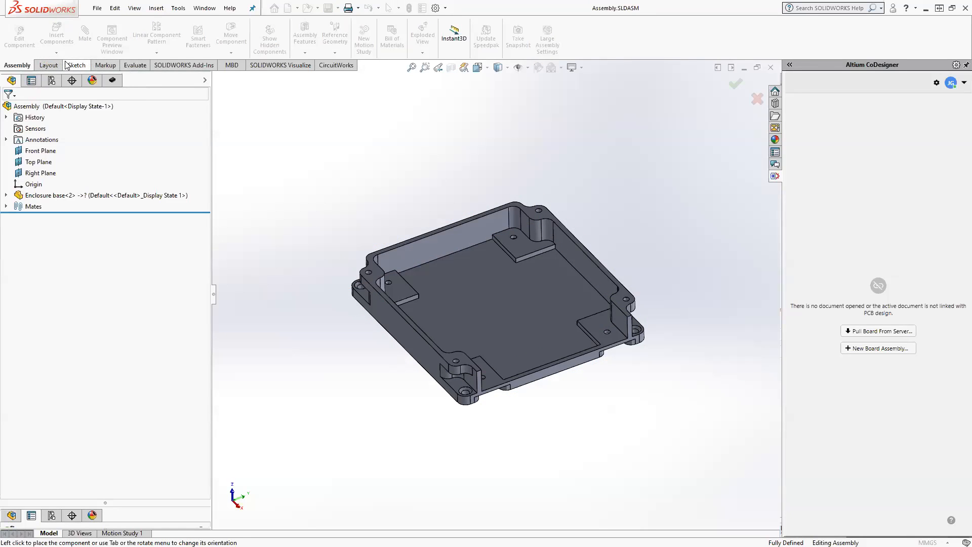
left_click(758, 100)
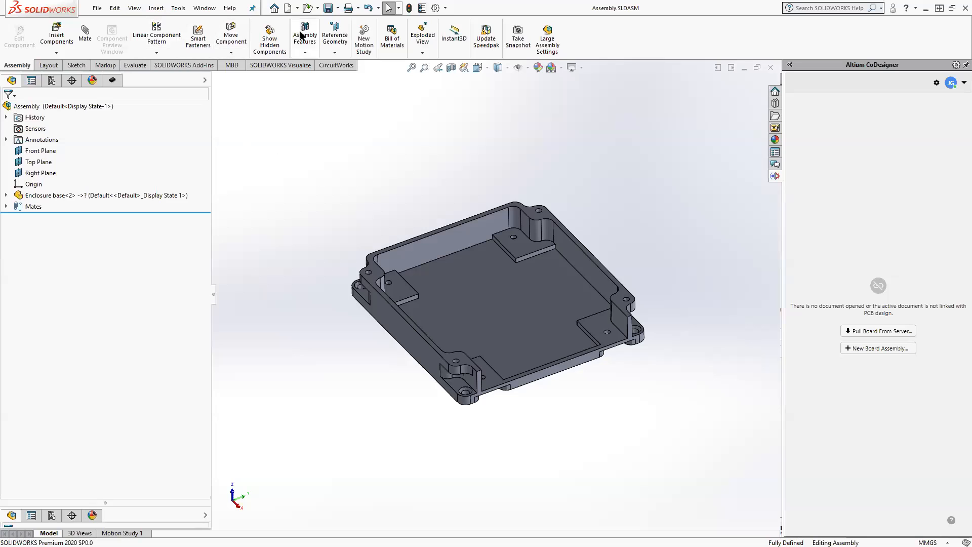
left_click(205, 8)
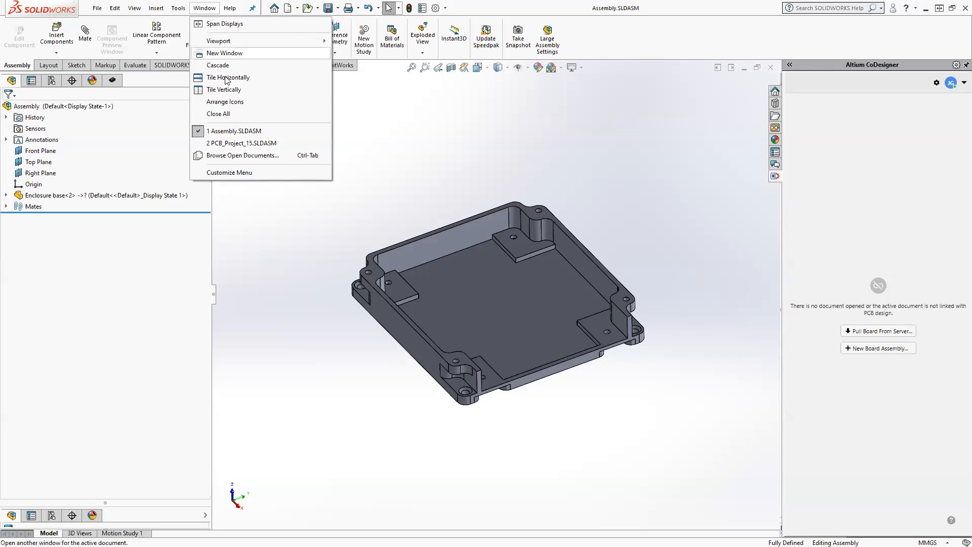
left_click(233, 141)
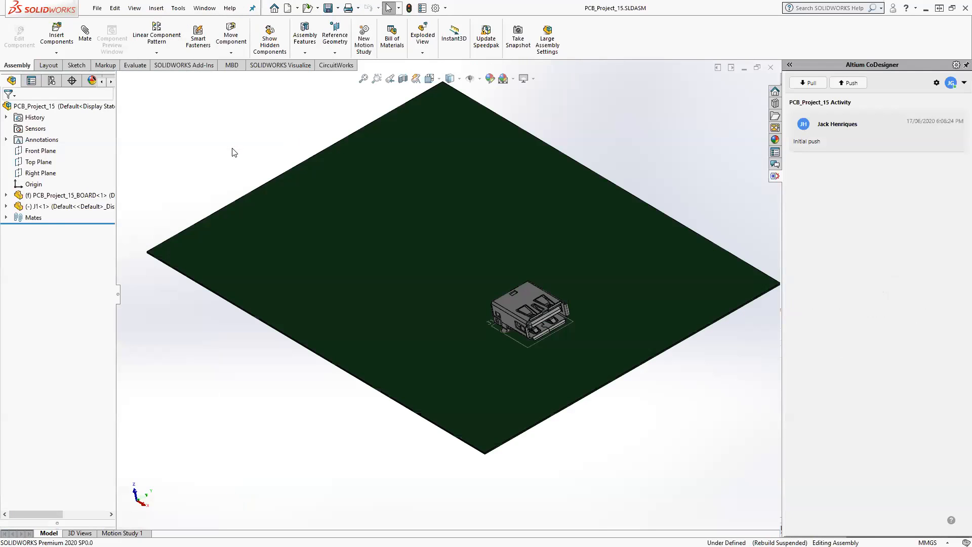
left_click(204, 7)
left_click(228, 131)
left_click(57, 39)
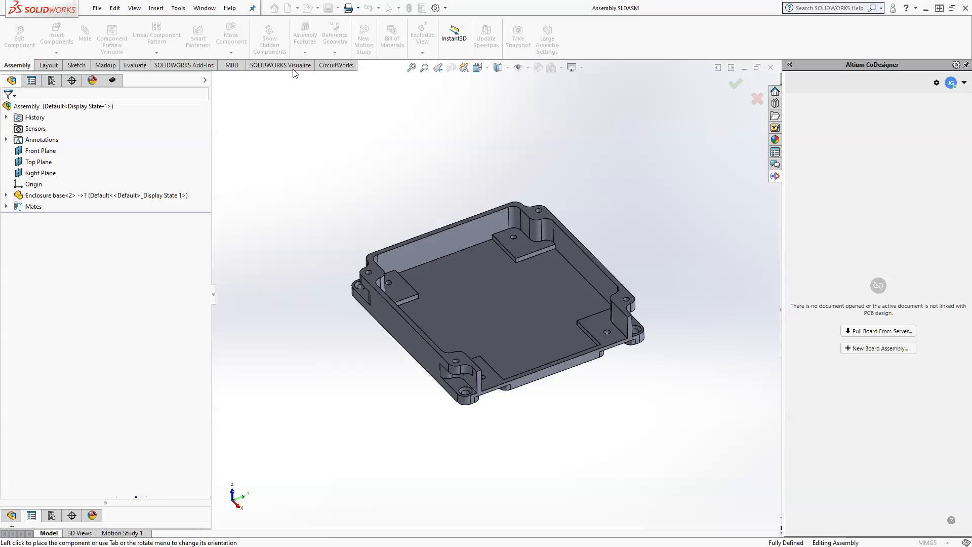
left_click(757, 99)
left_click(73, 55)
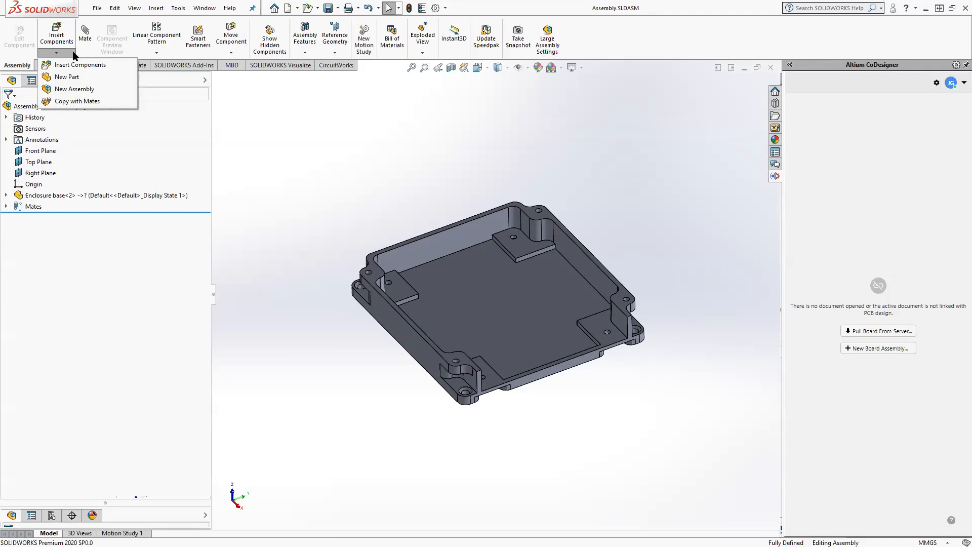
left_click(67, 77)
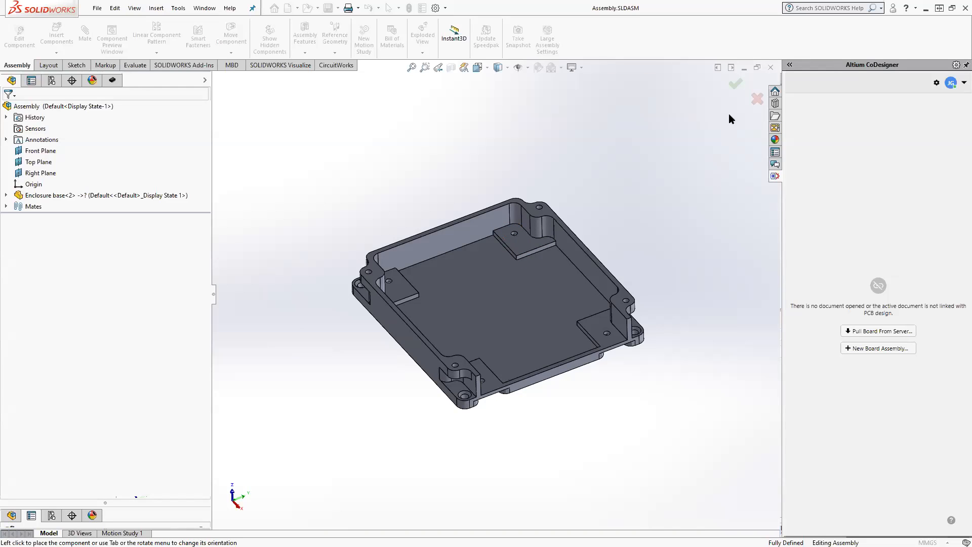
left_click(736, 86)
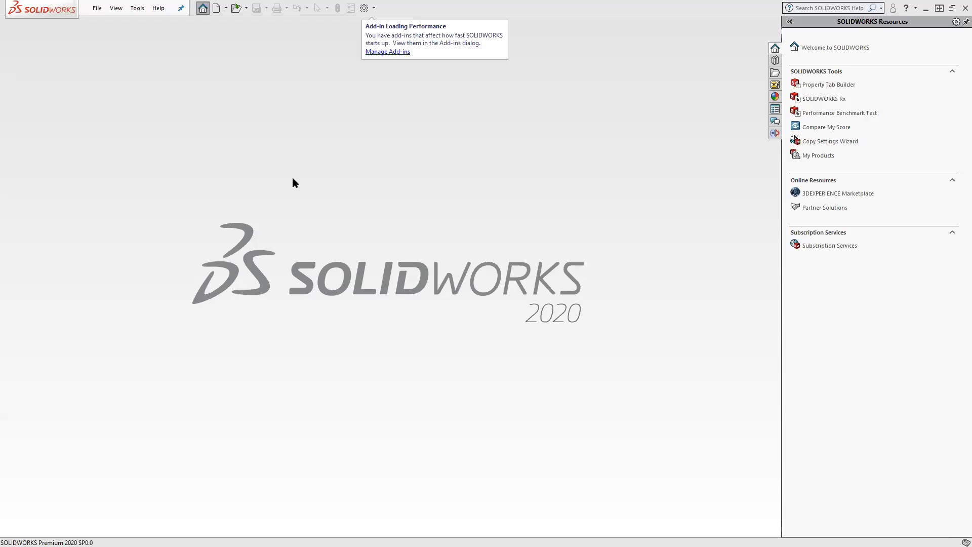
- Open Assembly.SLDASM and insert the PCB_Project_15 assembly from folder 4, placing it over the enclosure base
left_click(236, 8)
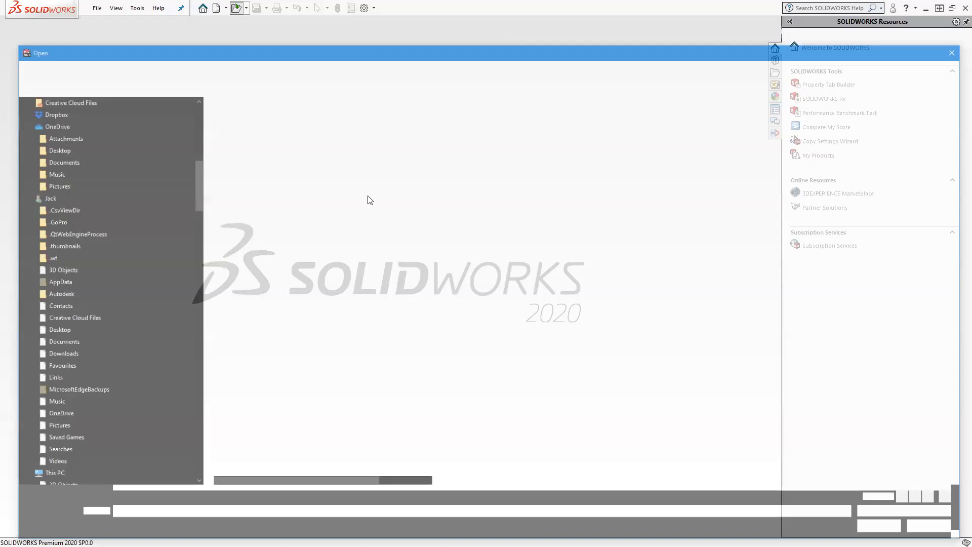
double_click(264, 114)
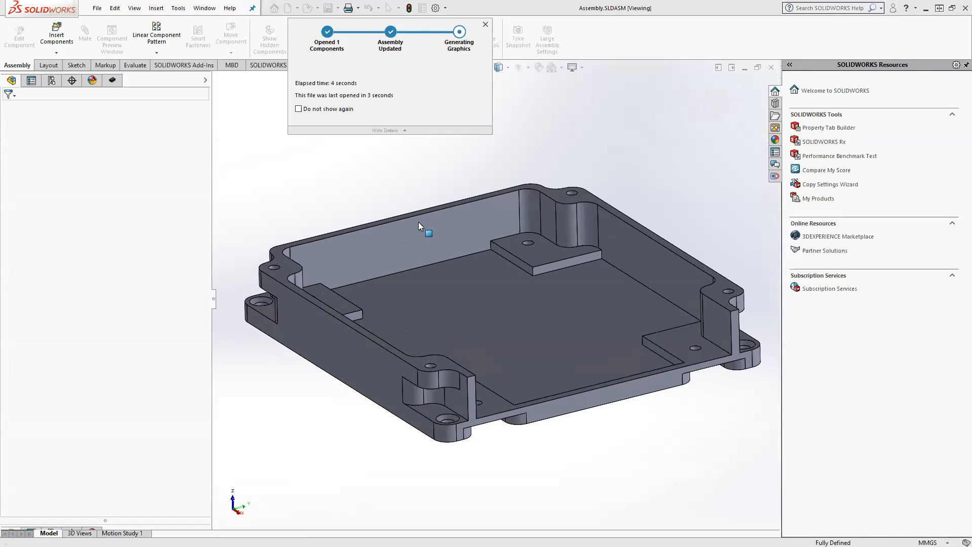
left_click(57, 32)
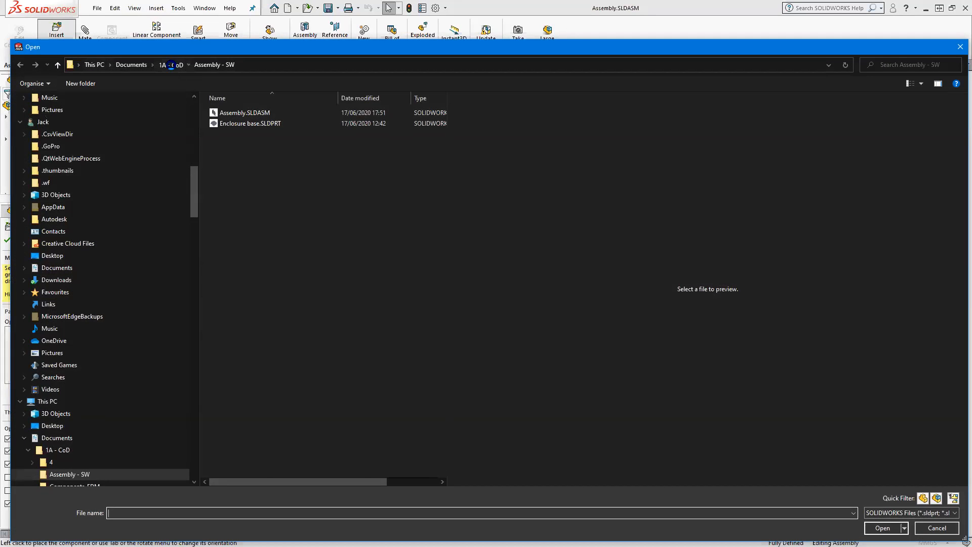
left_click(170, 65)
double_click(236, 114)
double_click(240, 123)
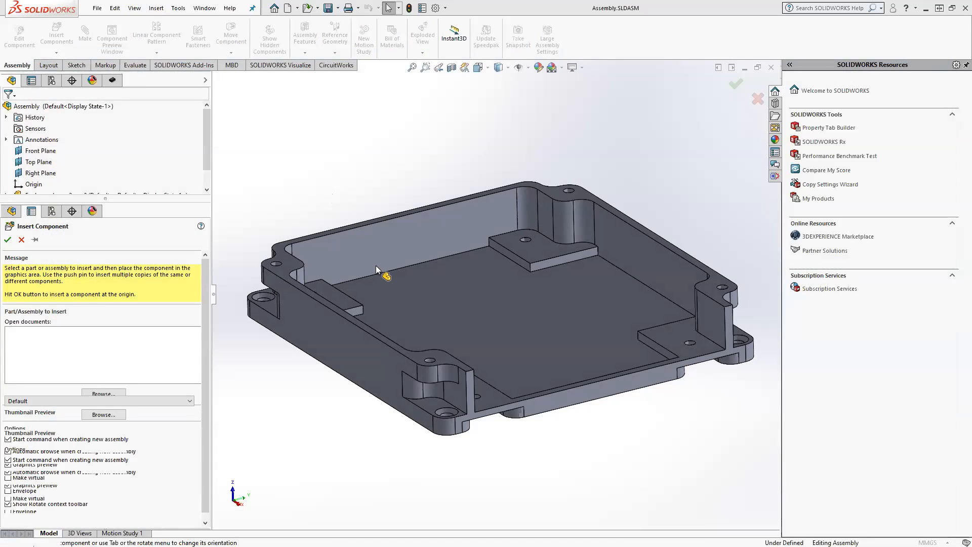
left_click(387, 218)
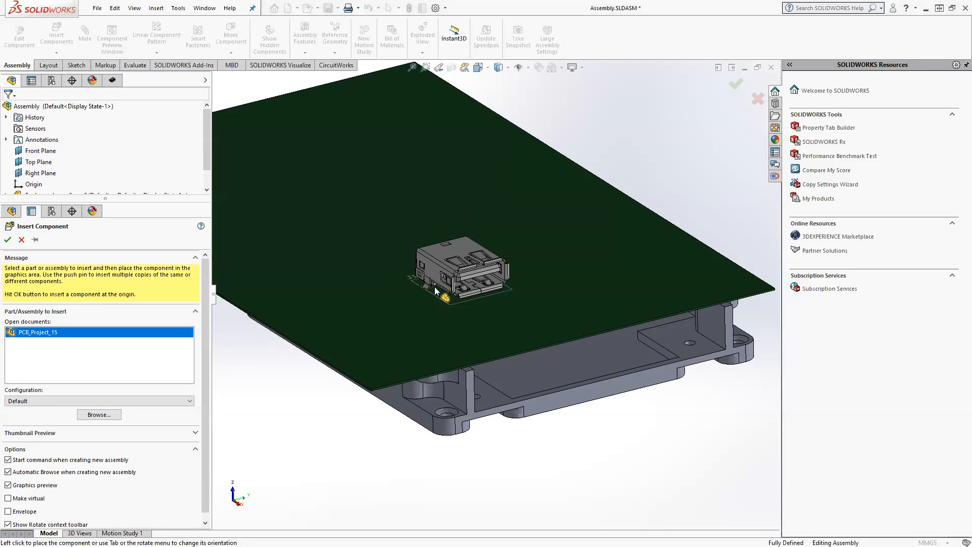
scroll(460, 314, "up", 3)
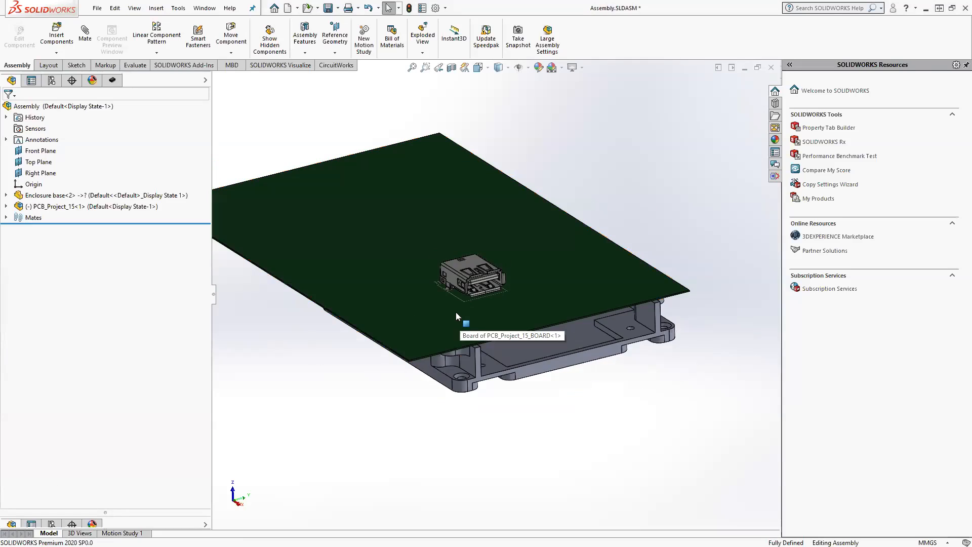
scroll(493, 321, "up", 3)
scroll(486, 310, "down", 2)
middle_click_drag(485, 310, 458, 275)
middle_click(482, 337)
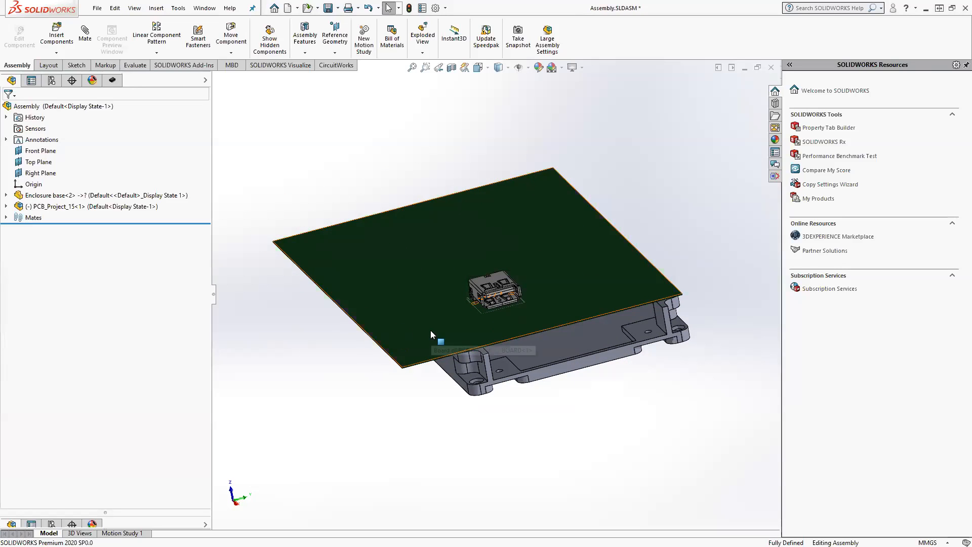
- Try moving the PCB board freely above the enclosure base and identify the board and its parent subassembly in the model tree
left_click_drag(369, 273, 359, 245)
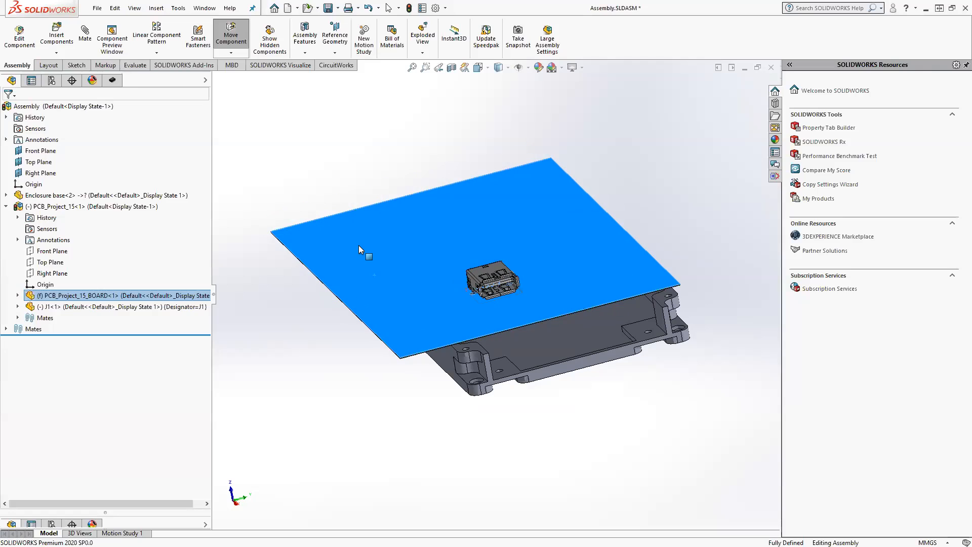
left_click(322, 328)
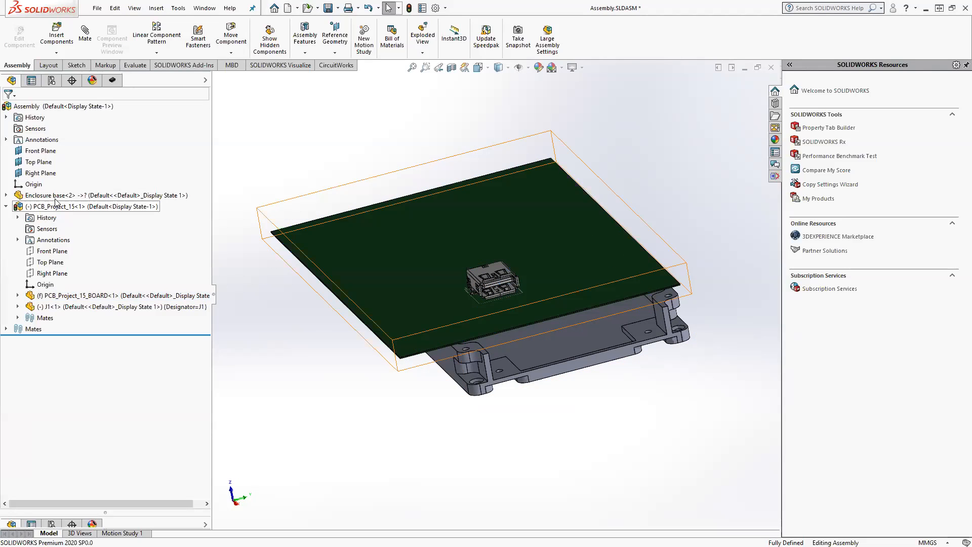
left_click(76, 206)
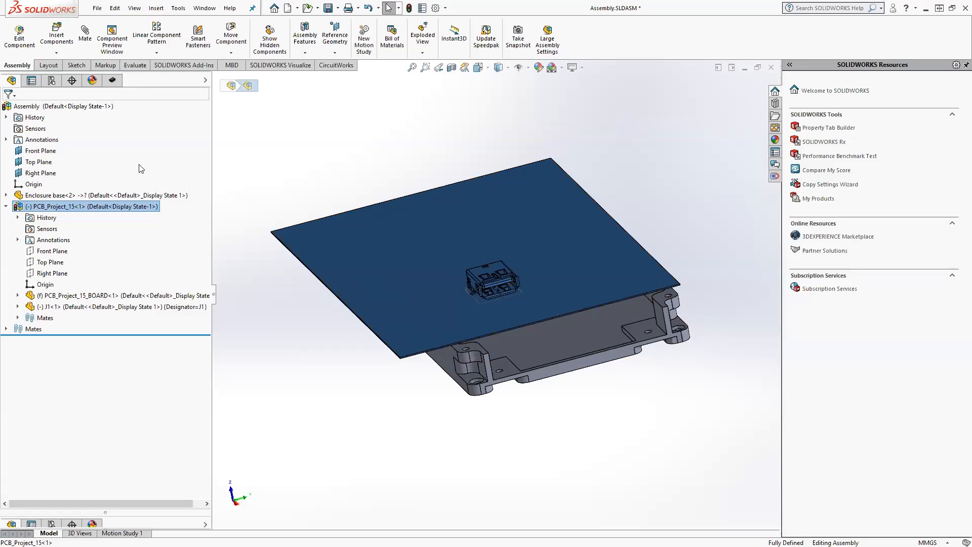
left_click(106, 107)
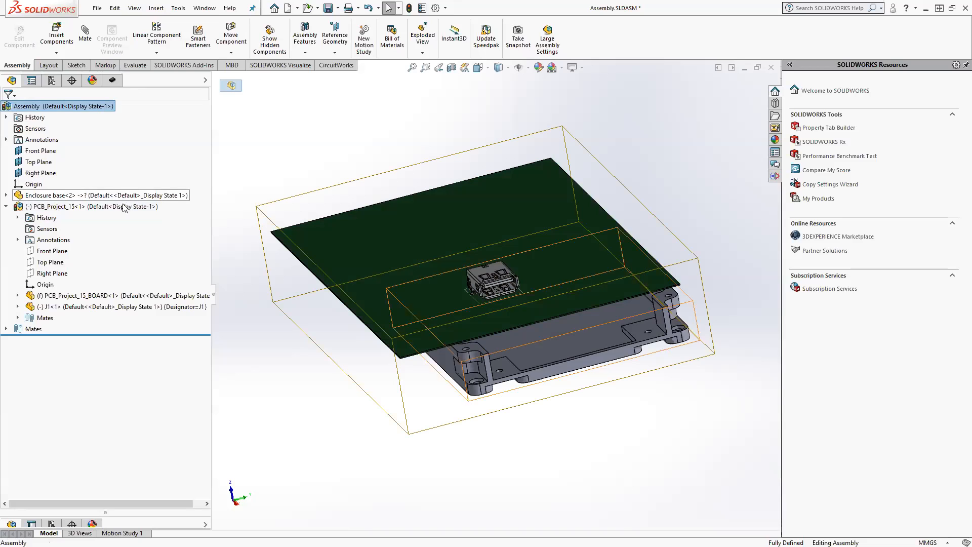
left_click(81, 295)
left_click_drag(506, 217, 450, 231)
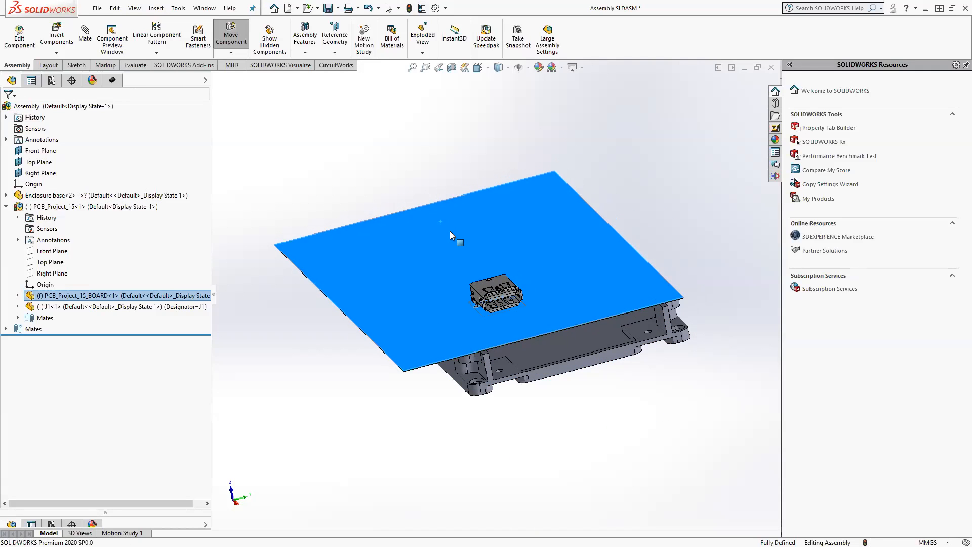
key("Escape")
- Add a coincident mate between the underside of the PCB board and the raised support face inside the enclosure base
mouse_move(390, 182)
middle_mouse_down()
mouse_move(377, 146)
mouse_move(386, 191)
middle_mouse_up()
middle_click_drag(449, 363, 408, 281)
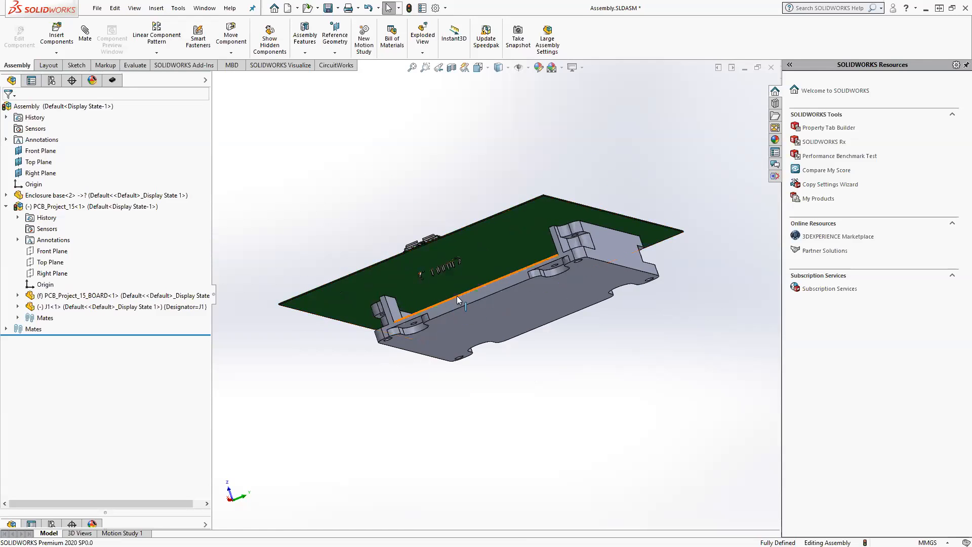
left_click(511, 254)
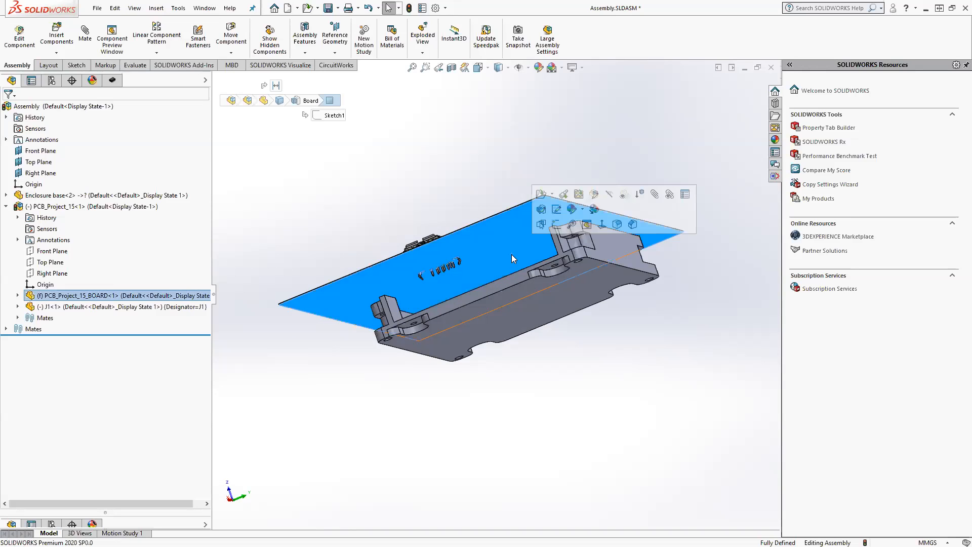
left_click(337, 184)
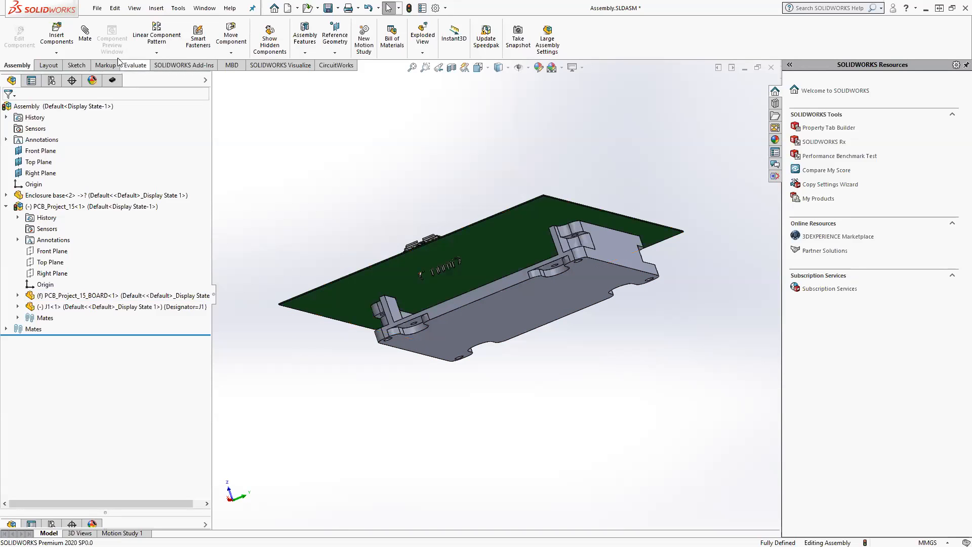
left_click(85, 32)
left_click(512, 246)
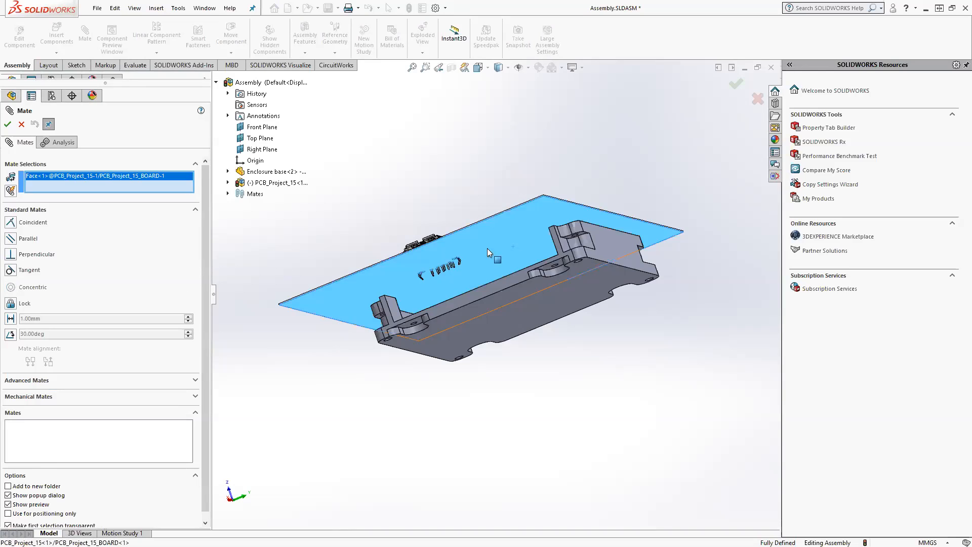
middle_click_drag(512, 248, 514, 351)
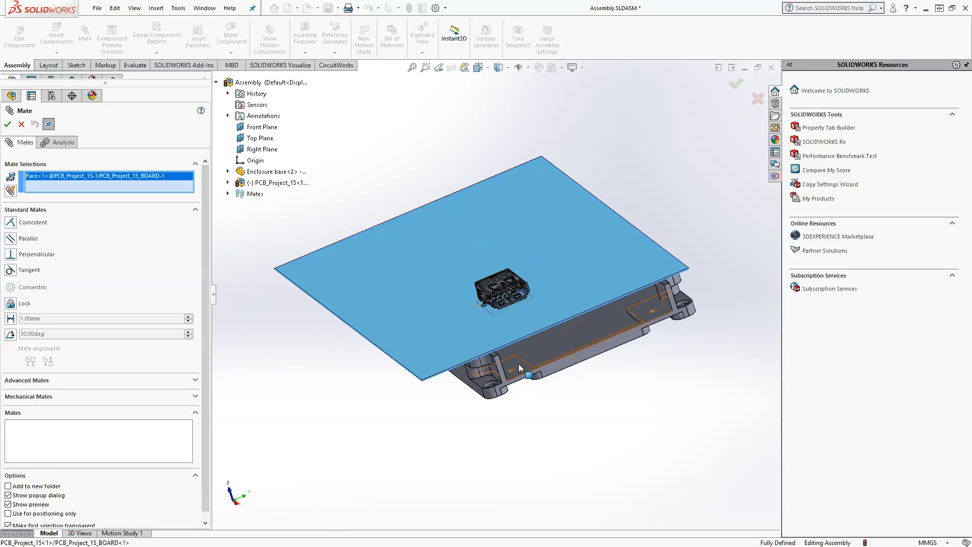
left_click(519, 363)
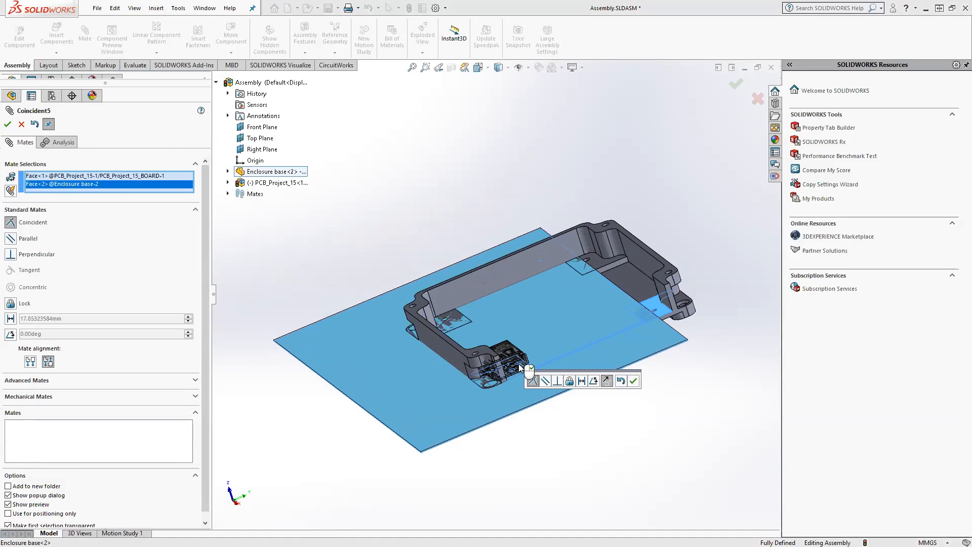
left_click(8, 124)
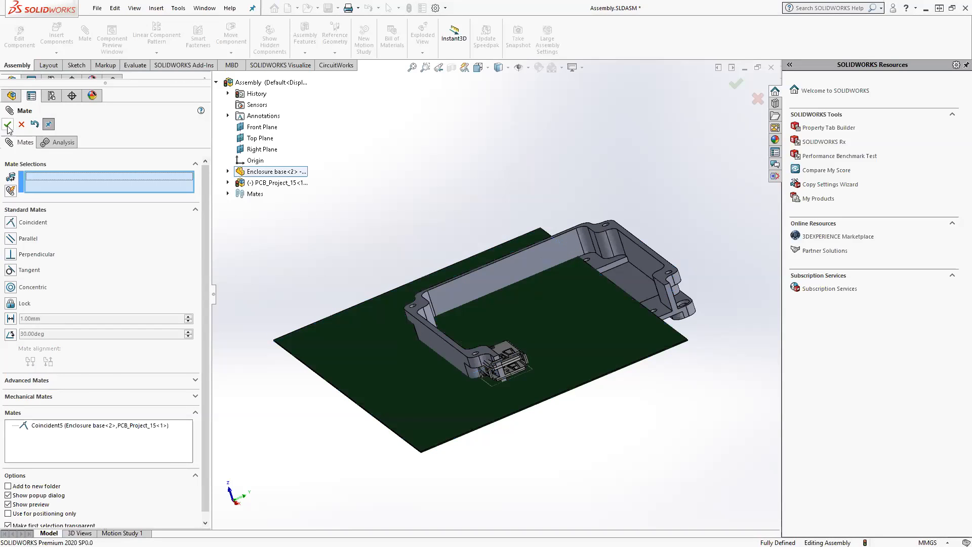
left_click(8, 124)
- Slide the PCB within its mated plane so it covers the enclosure and the USB connector sits near the open side
middle_click_drag(417, 216, 459, 225)
left_click_drag(445, 367, 472, 351)
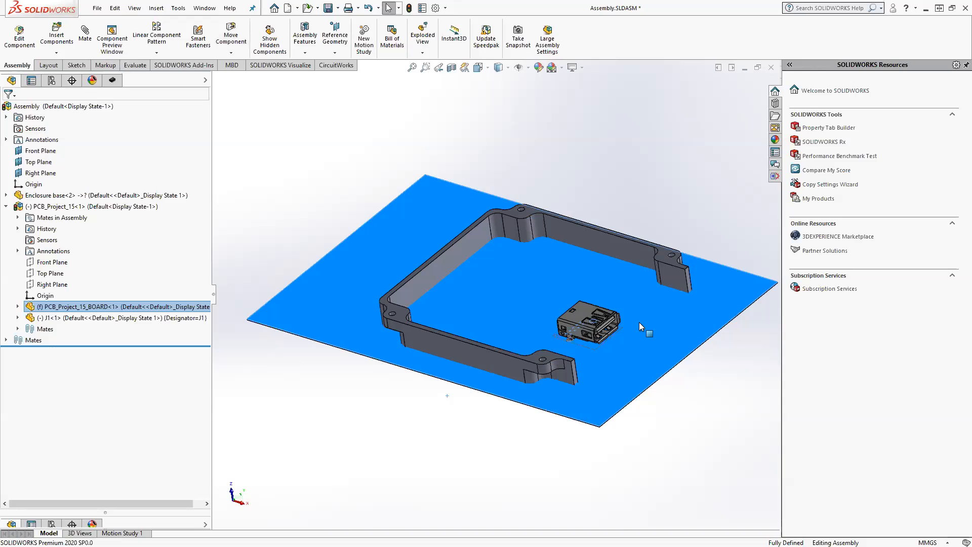
left_click(643, 198)
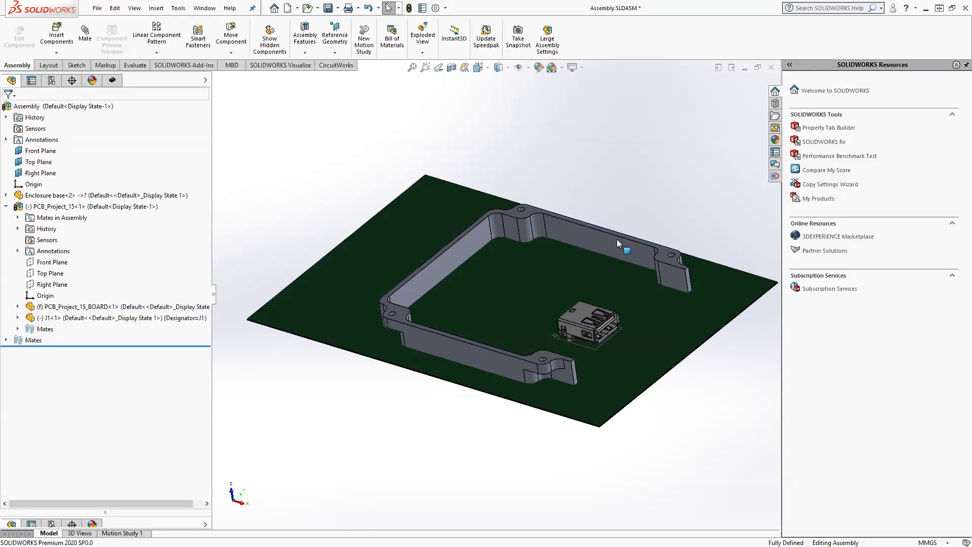
middle_click_drag(502, 311, 516, 336, "ctrl")
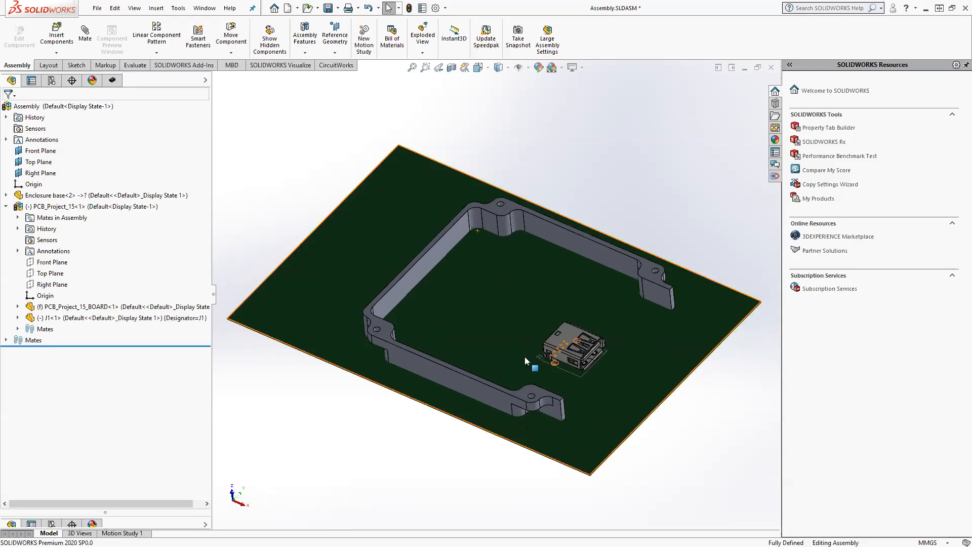
left_click_drag(647, 398, 613, 365)
left_click(650, 439)
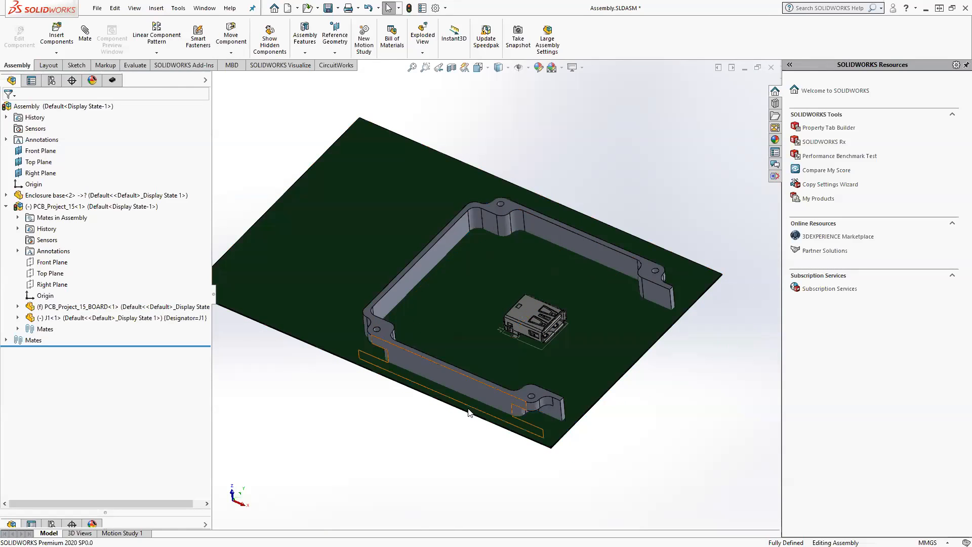
middle_click_drag(627, 408, 647, 443)
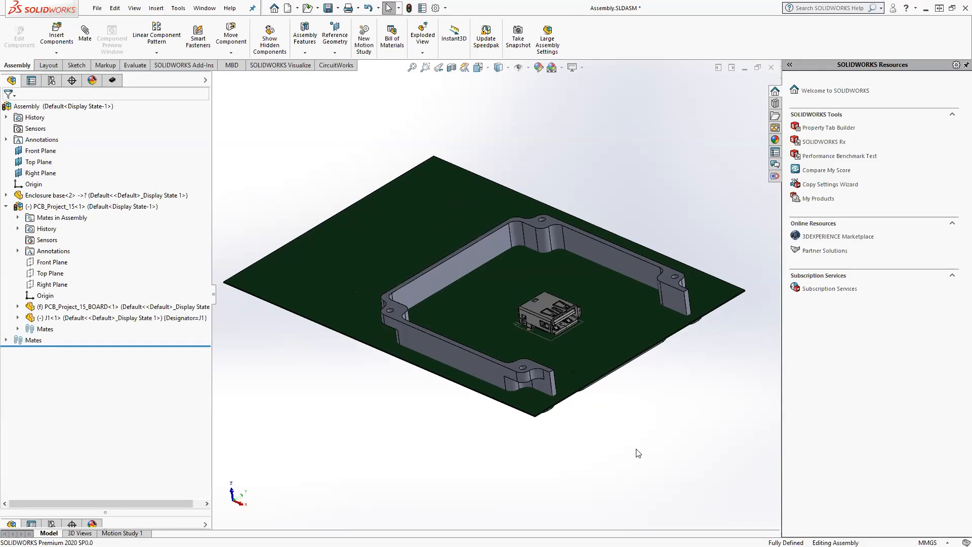
left_click_drag(359, 256, 372, 244)
left_click(297, 181)
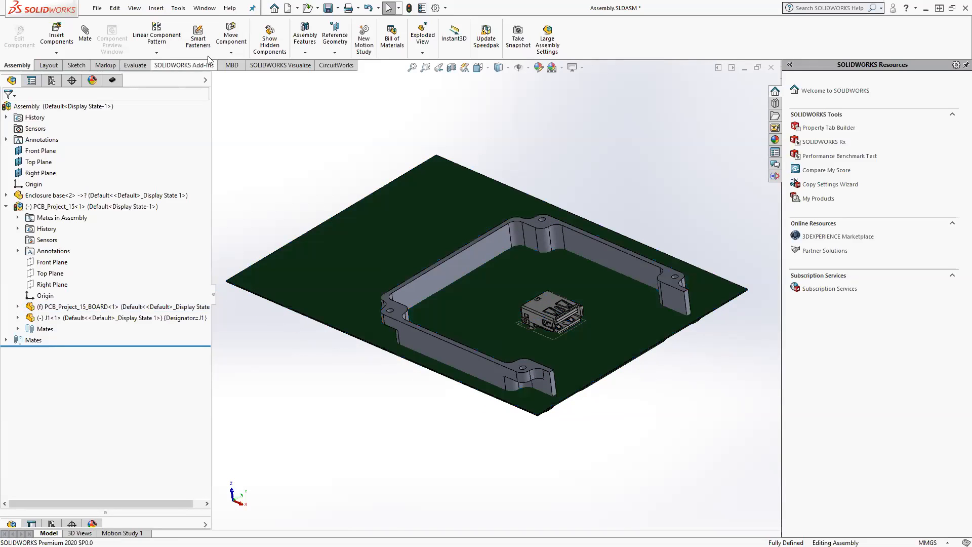
- Show the reference planes and add a flipped 70.71922437 mm distance mate between the Top Planes of the main assembly and PCB_Project_15
left_click(528, 68)
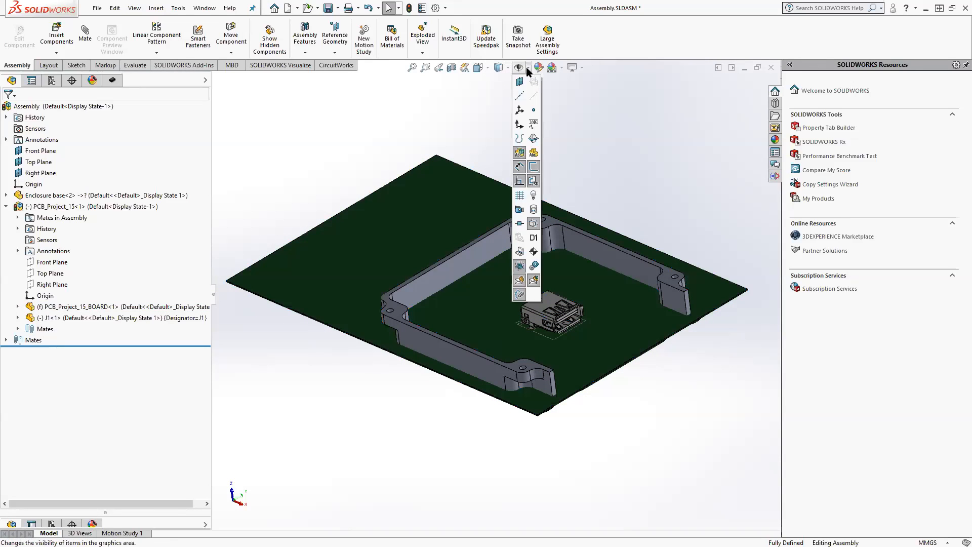
left_click(521, 82)
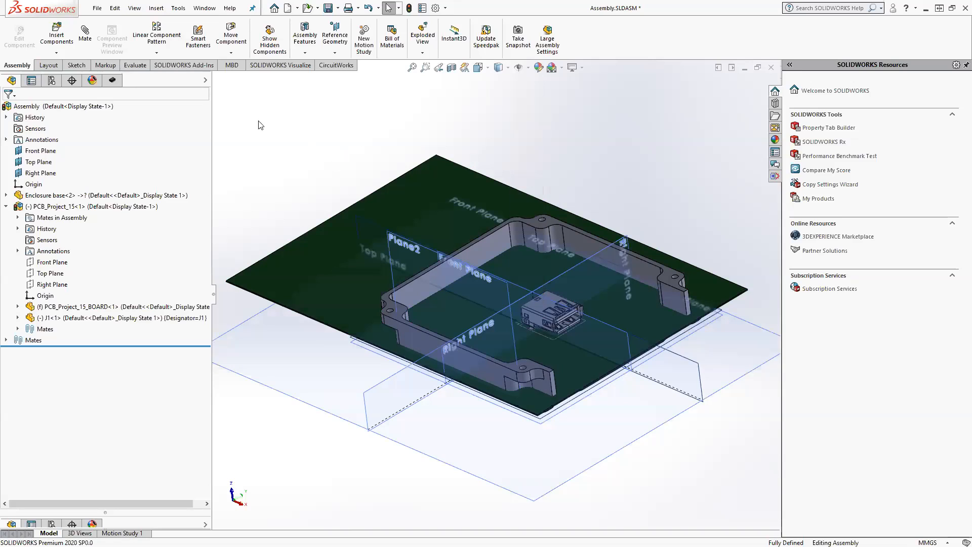
left_click(86, 34)
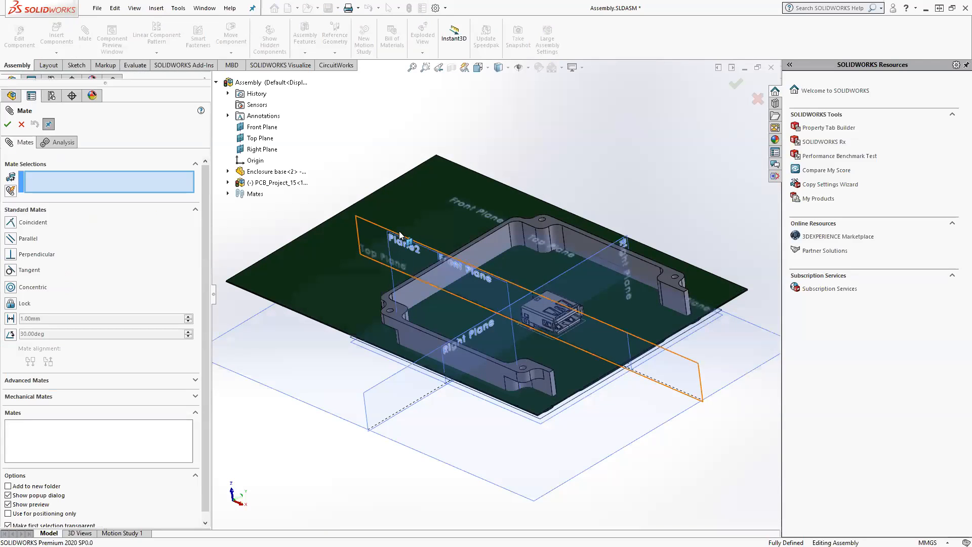
left_click(258, 140)
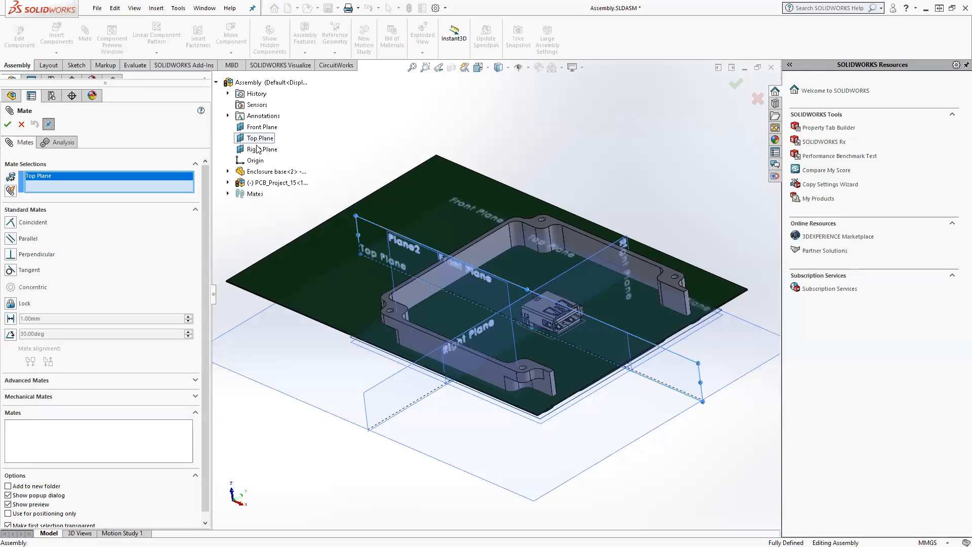
left_click(228, 183)
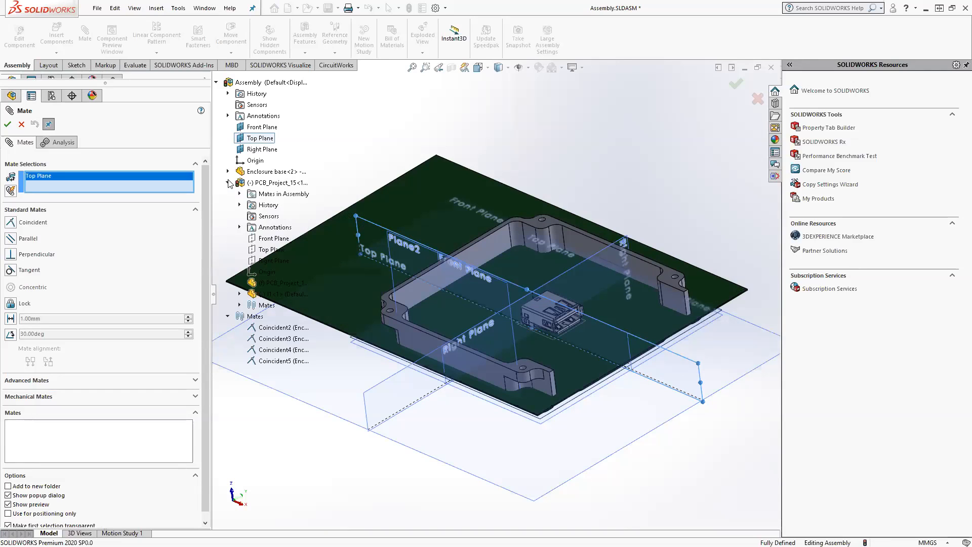
left_click(271, 249)
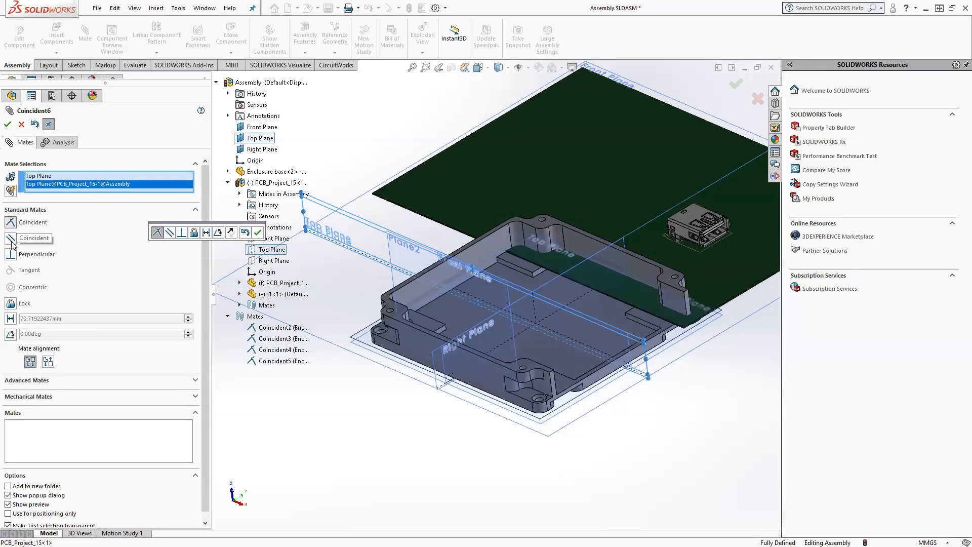
left_click(10, 319)
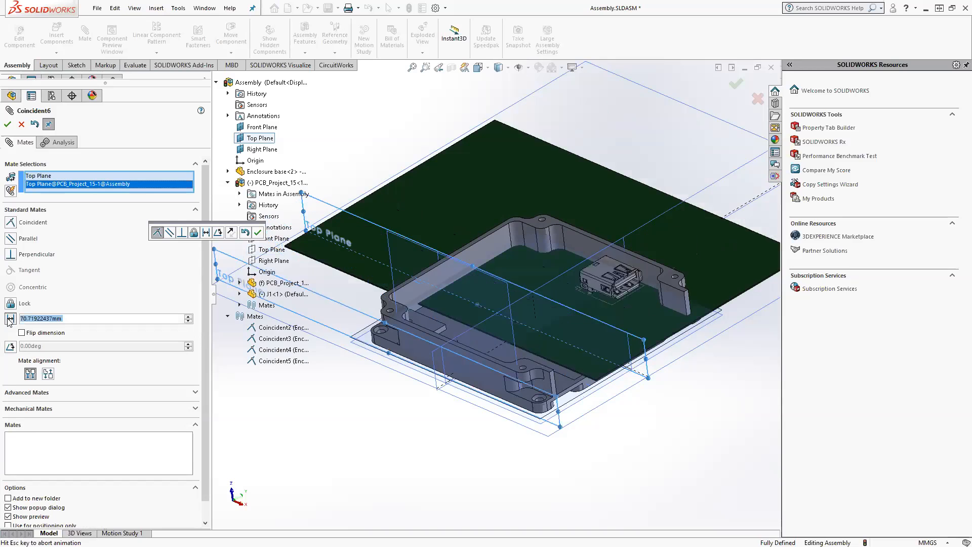
left_click(21, 333)
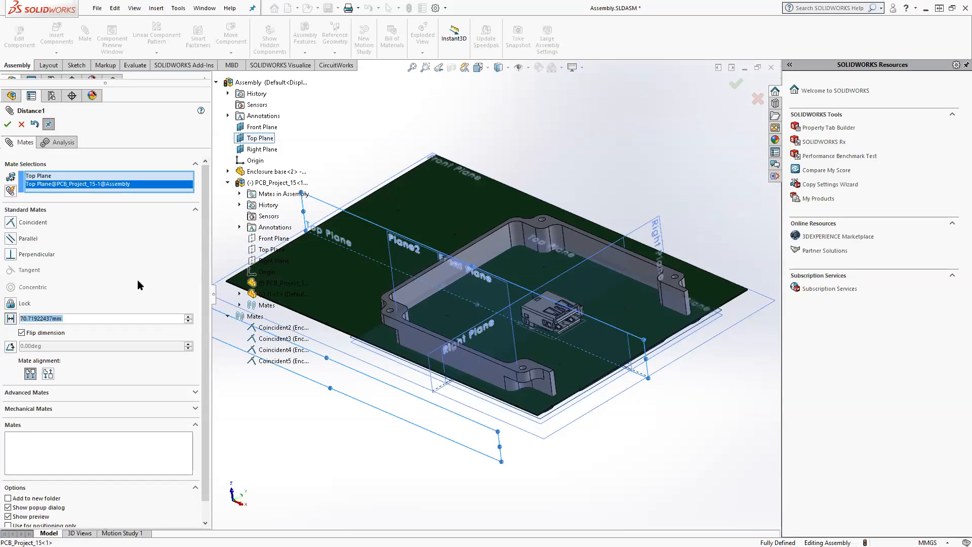
left_click(7, 125)
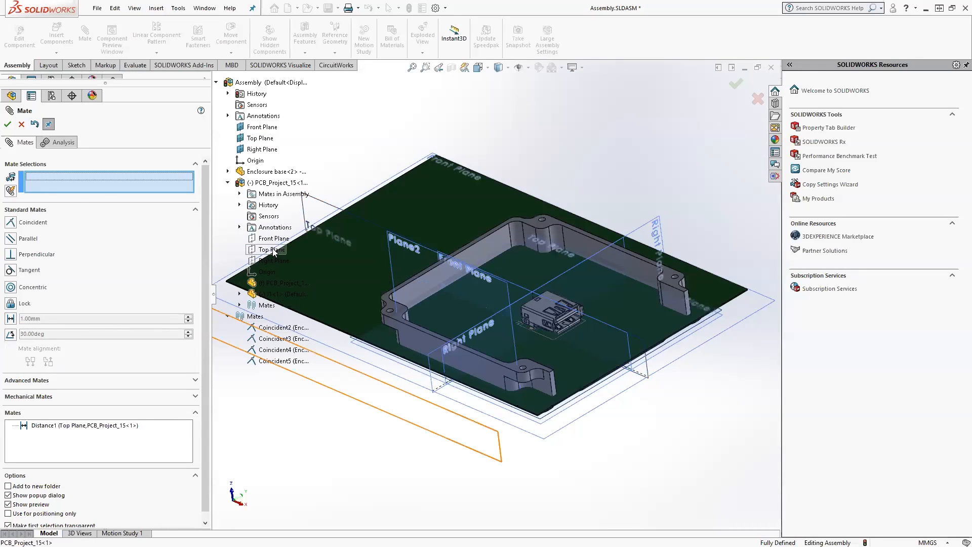
- Add a flipped 130.91843076 mm distance mate between the Right Planes of the main assembly and PCB_Project_15, and finish mating
left_click(259, 150)
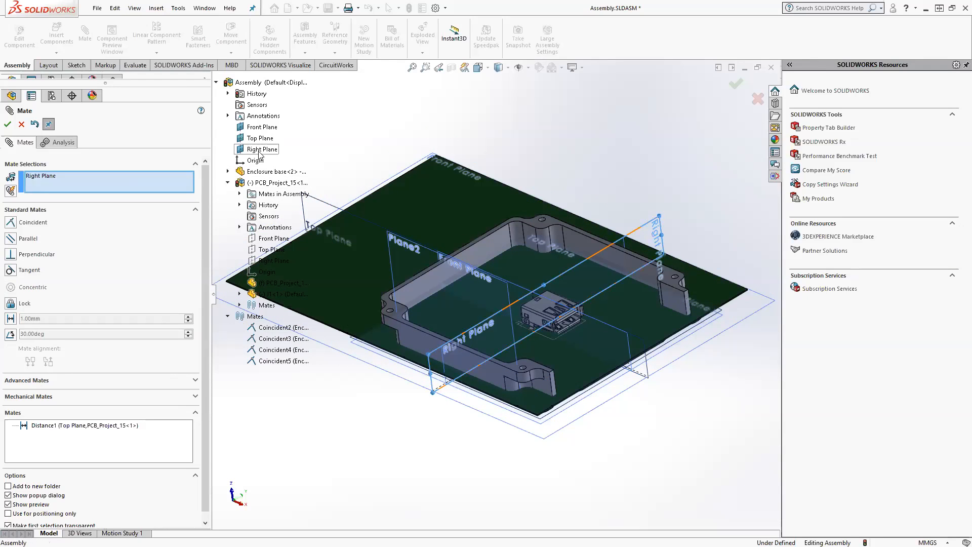
left_click(274, 261)
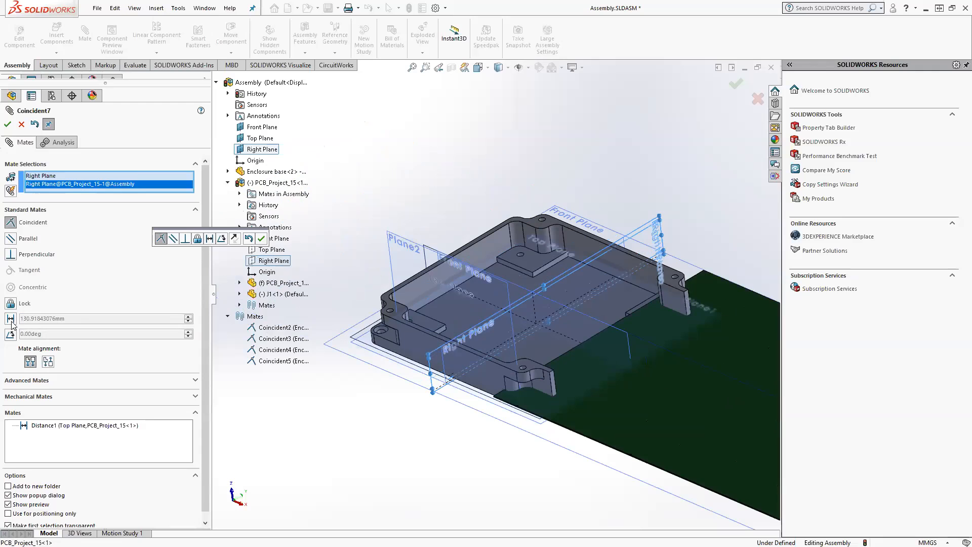
left_click(10, 319)
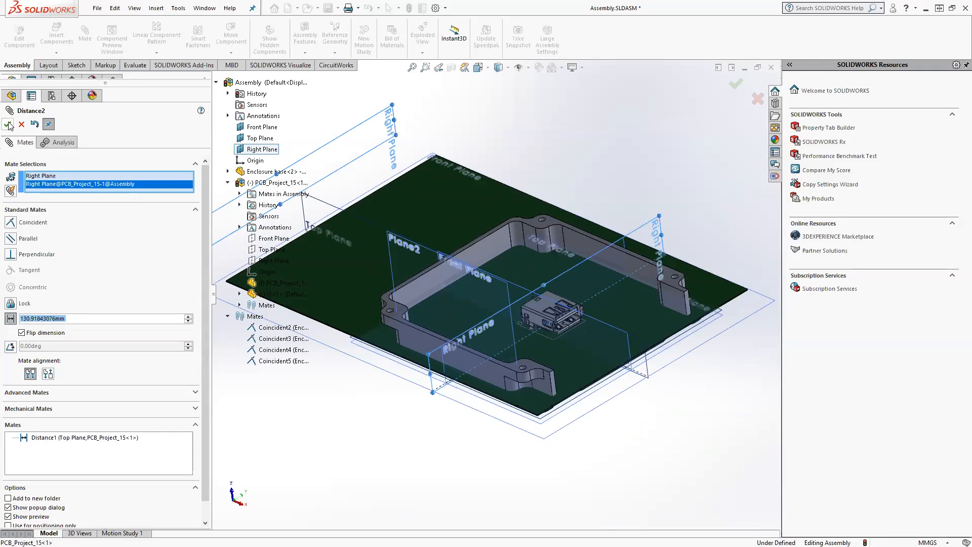
left_click(8, 126)
left_click(8, 125)
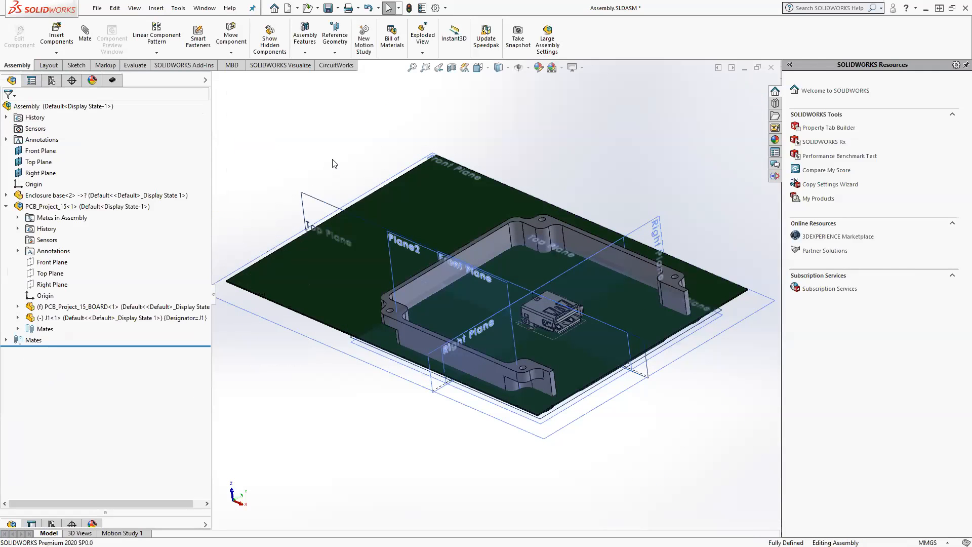
- Hide the reference planes and try to move the PCB board to test its mates
left_click(528, 71)
left_click(521, 81)
left_click(434, 112)
left_click(429, 188)
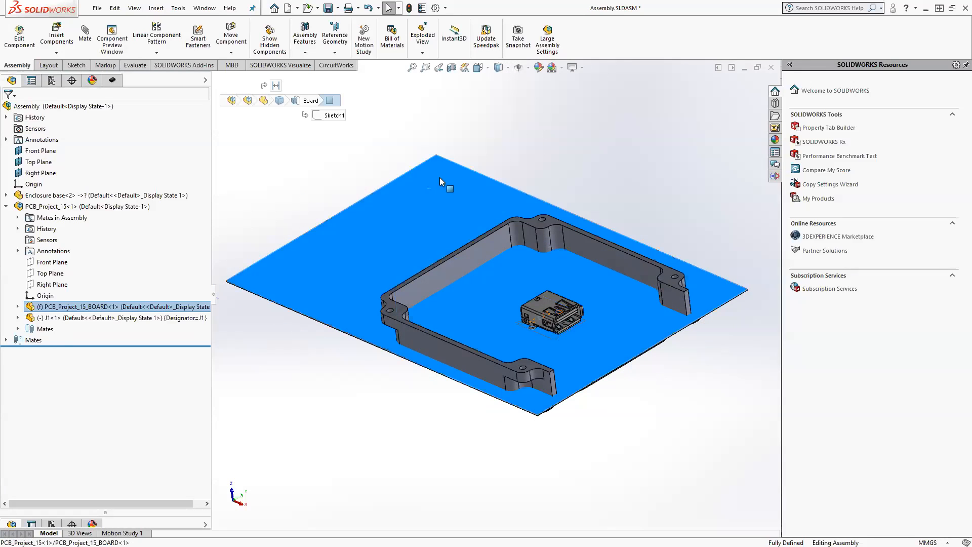
left_click_drag(440, 178, 442, 207)
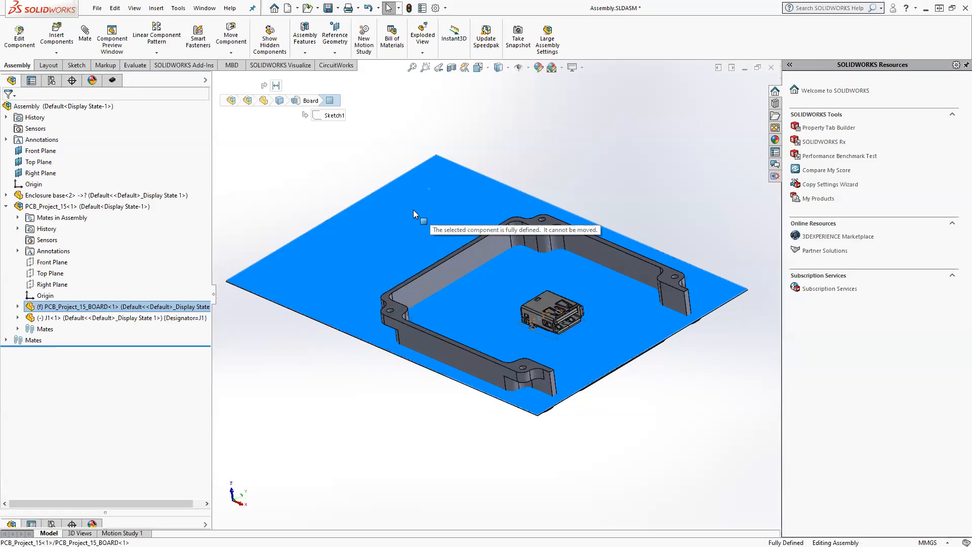
key("Escape")
- Open Sketch1 of the Board feature in PCB_Project_15_BOARD for editing in the context of the assembly
middle_click_drag(411, 212, 428, 289)
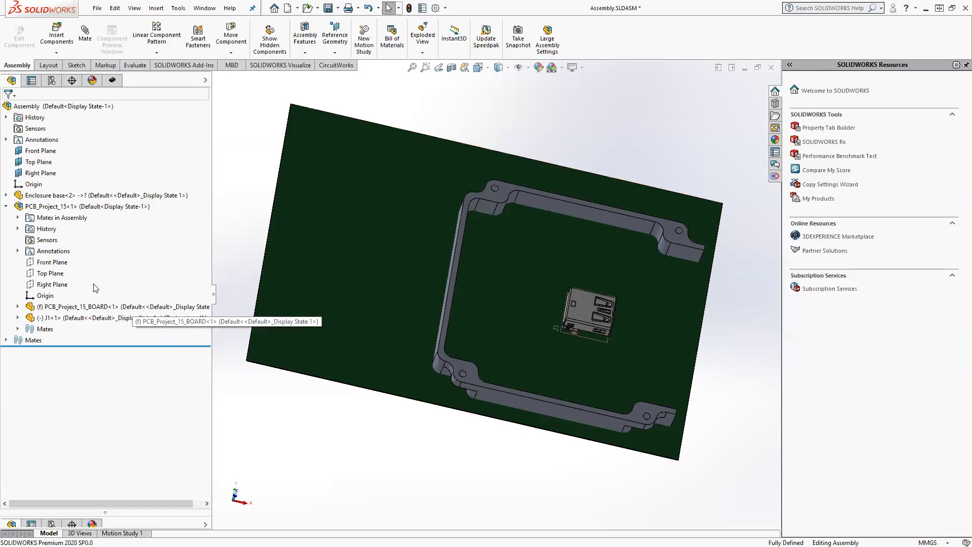
left_click(66, 306)
left_click(68, 207)
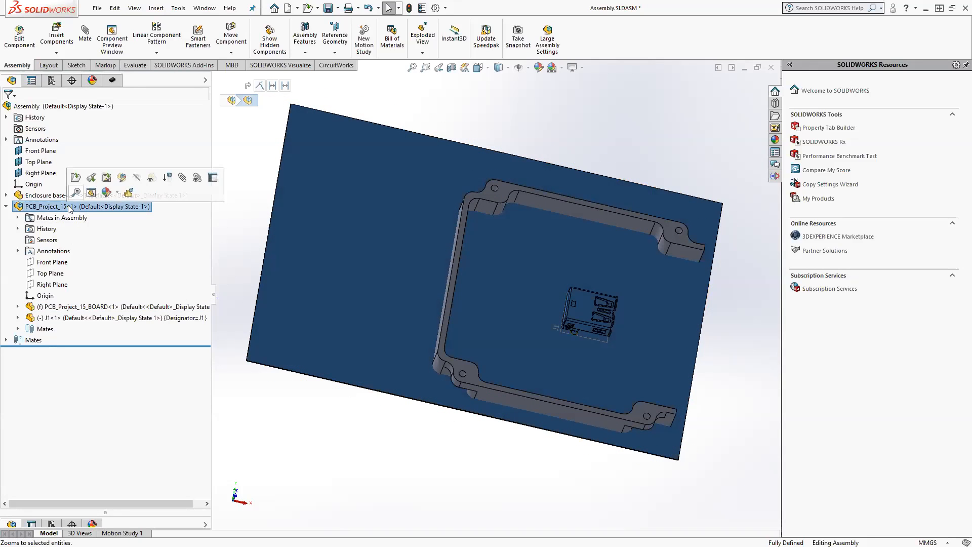
left_click(69, 307)
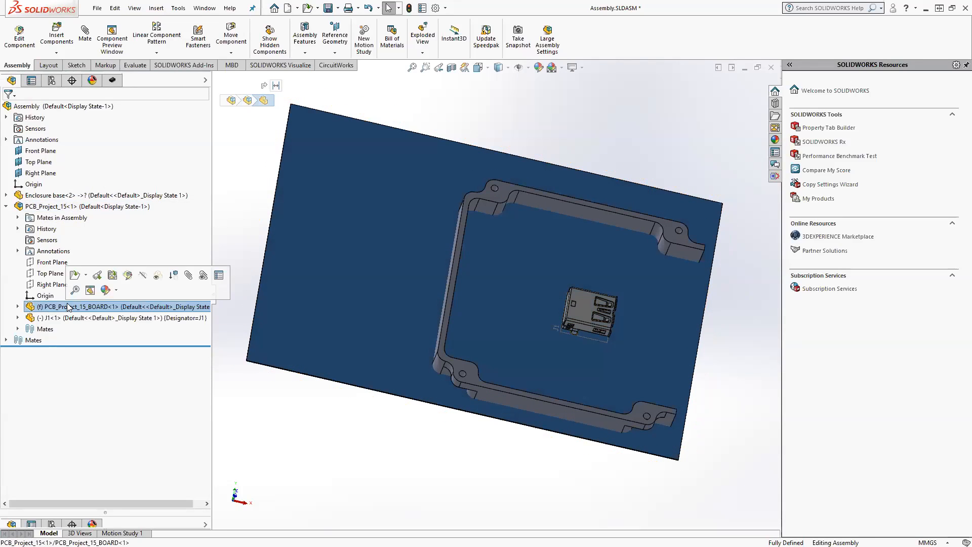
left_click(18, 307)
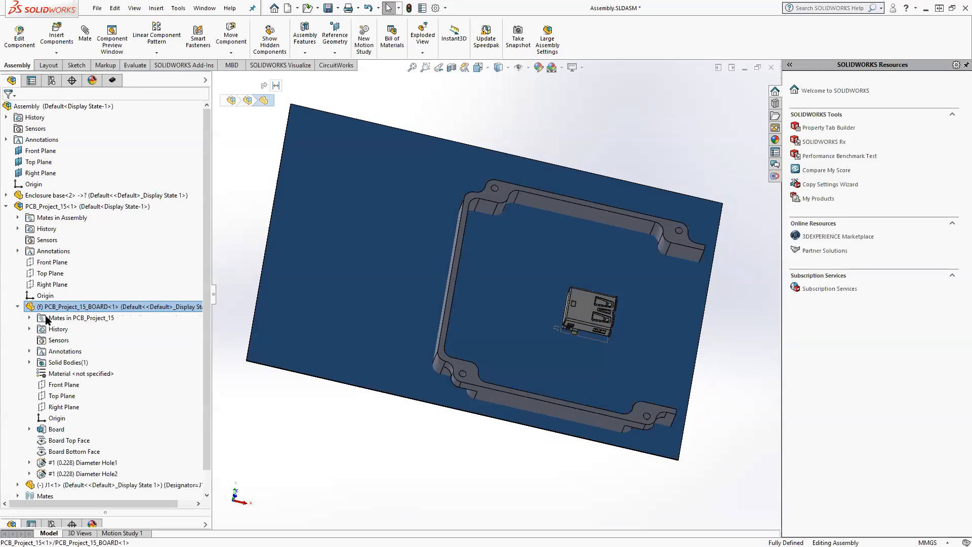
left_click(56, 430)
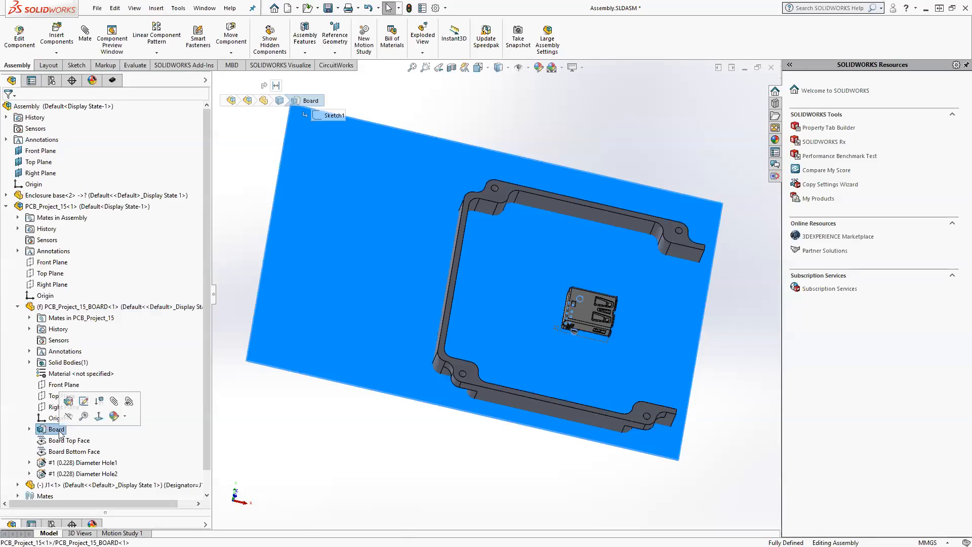
left_click(29, 429)
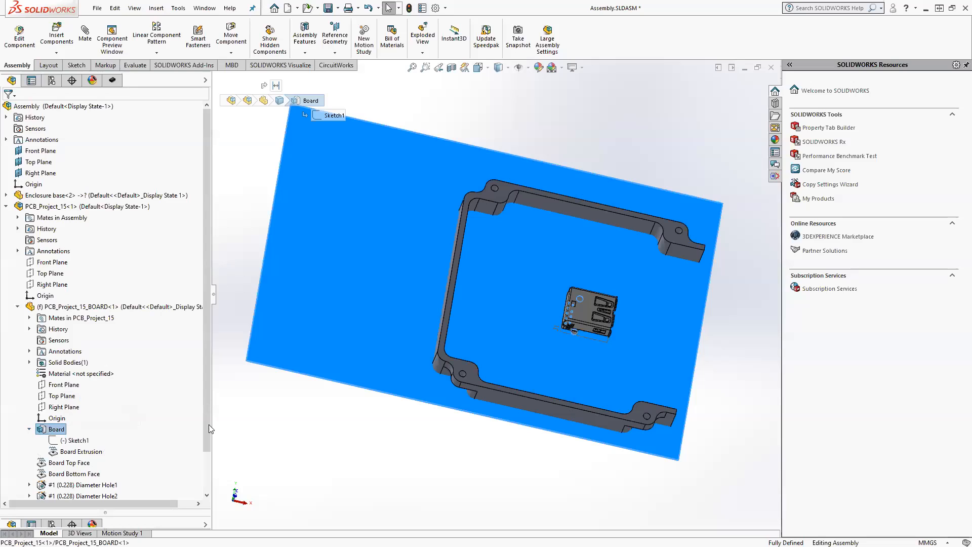
left_click(77, 441)
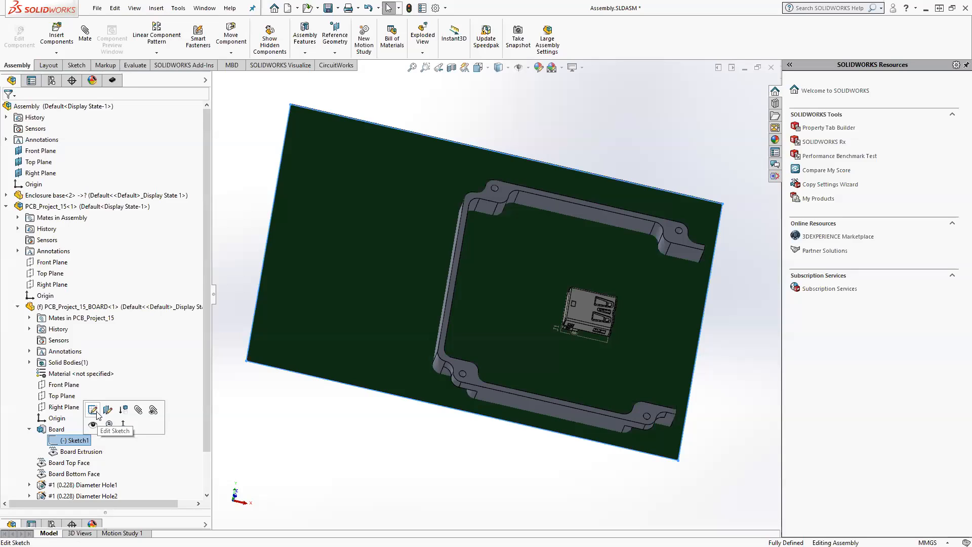
left_click(96, 412)
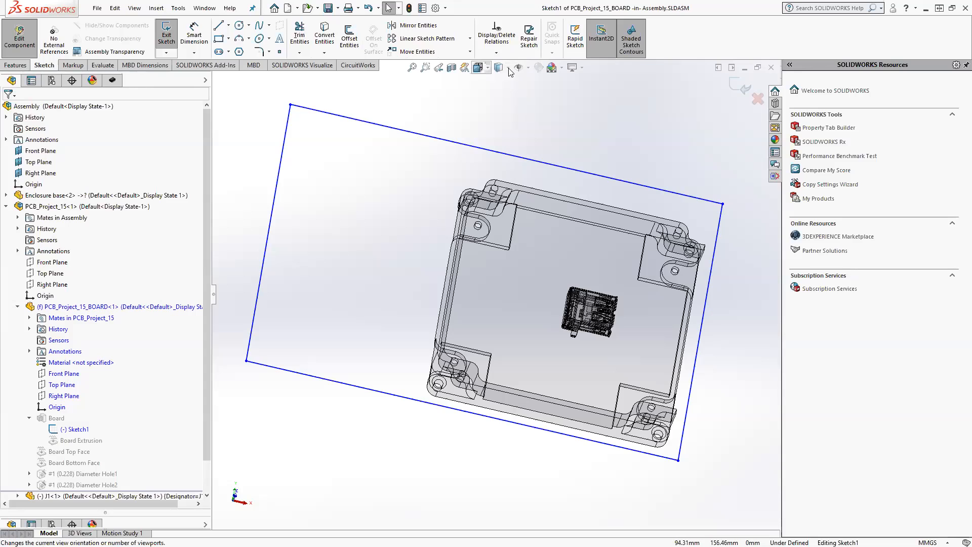
- Delete the existing rectangular board outline from the sketch
key("f")
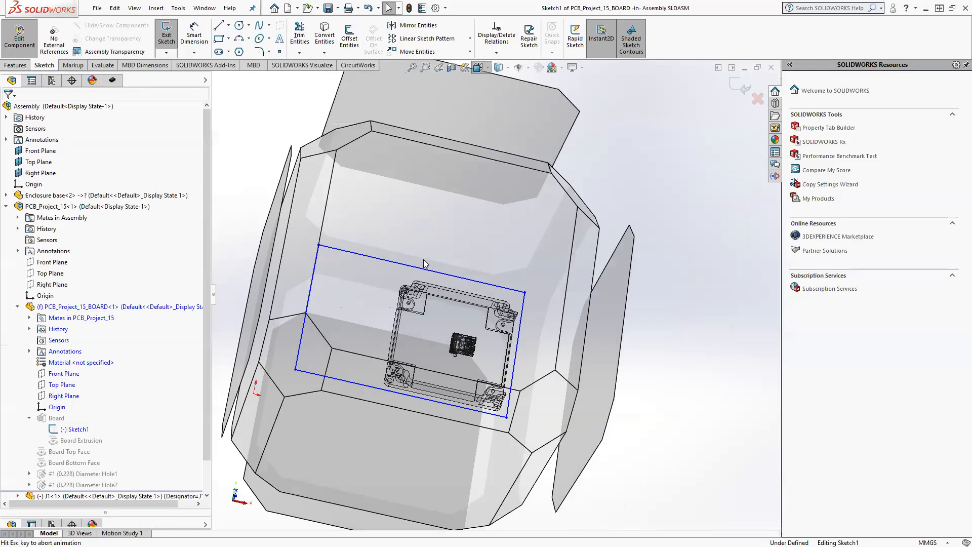
left_click(419, 278)
scroll(477, 355, "down", 1)
scroll(471, 344, "down", 2)
left_click_drag(478, 330, 716, 495)
key("Delete")
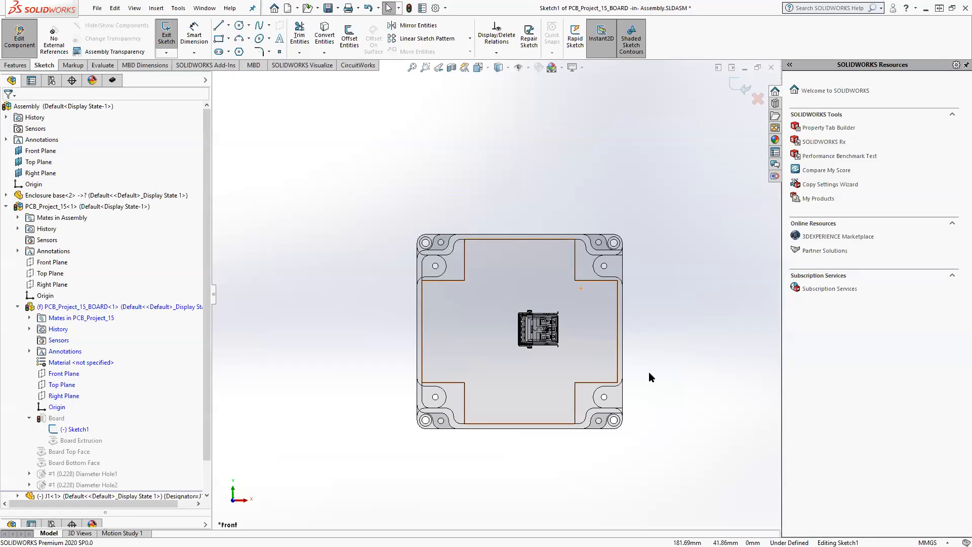
- Offset the enclosure's inner wall edges 1 mm inward, following the closed side, both adjoining sides and the curved corner cutouts up to the open side
scroll(658, 346, "down", 2)
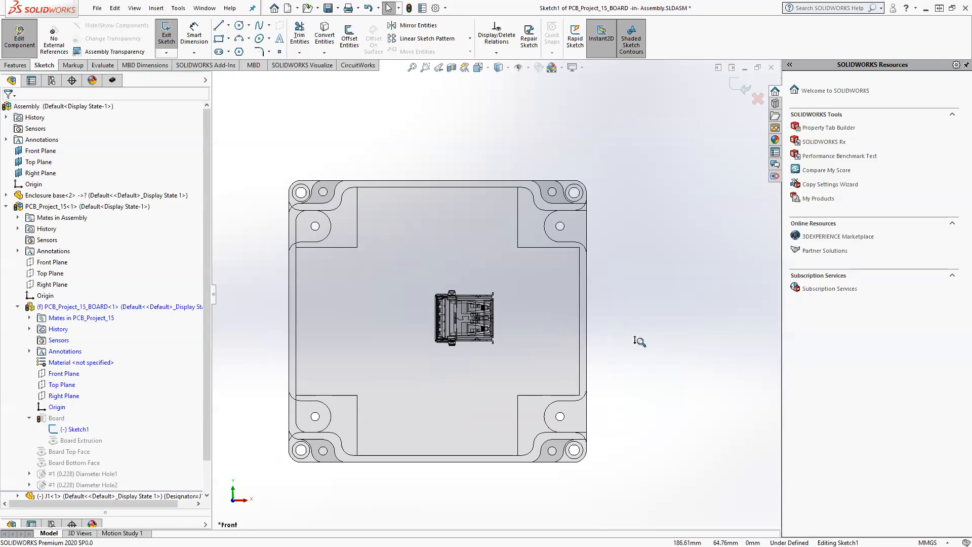
scroll(639, 342, "down", 1)
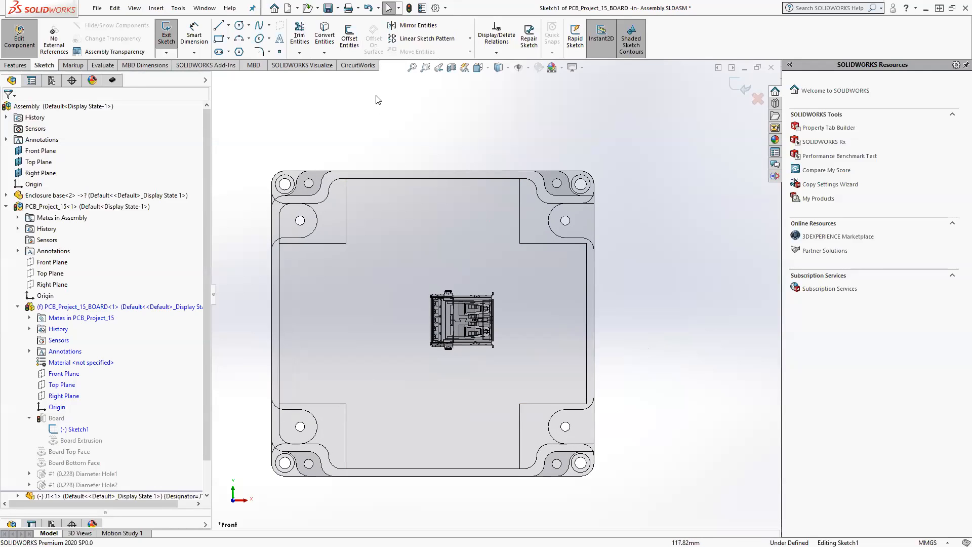
left_click(349, 33)
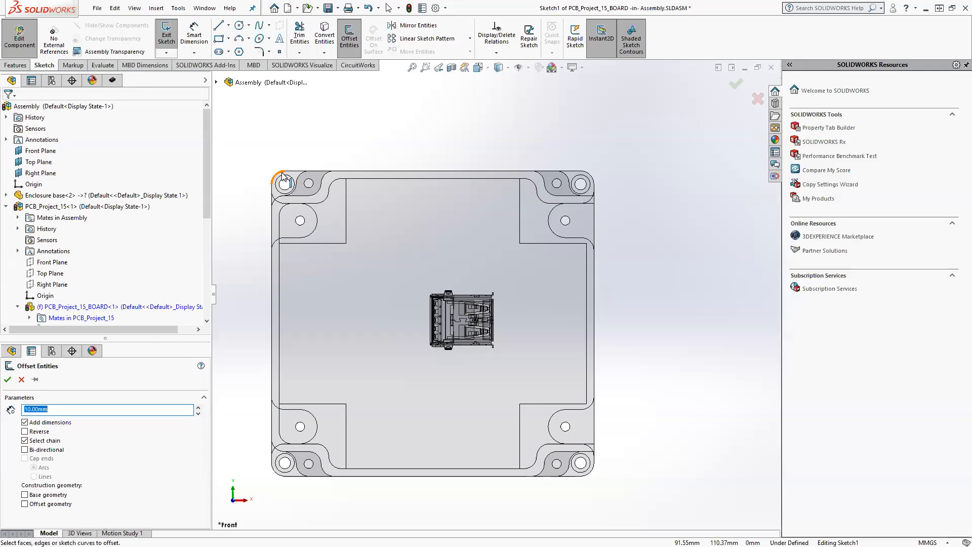
left_click_drag(105, 338, 105, 220)
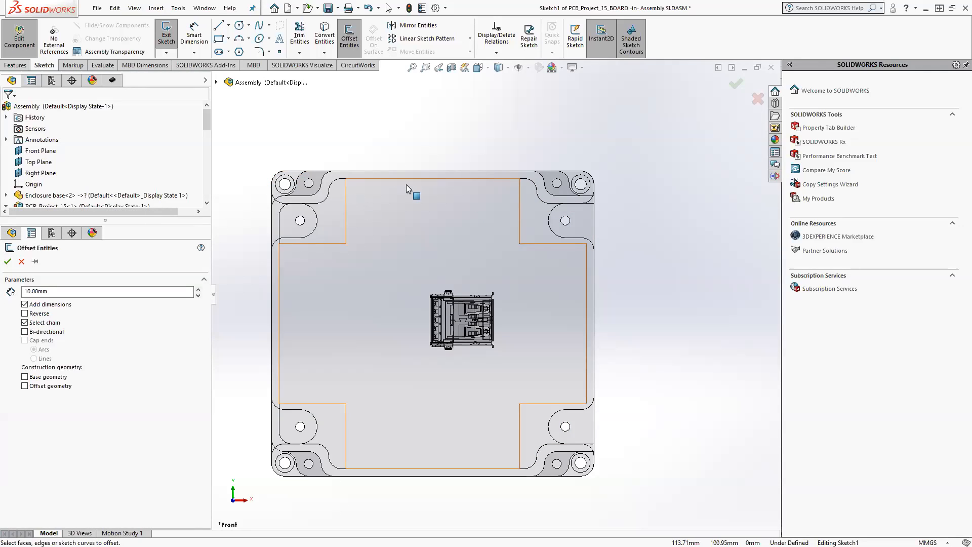
left_click(72, 292)
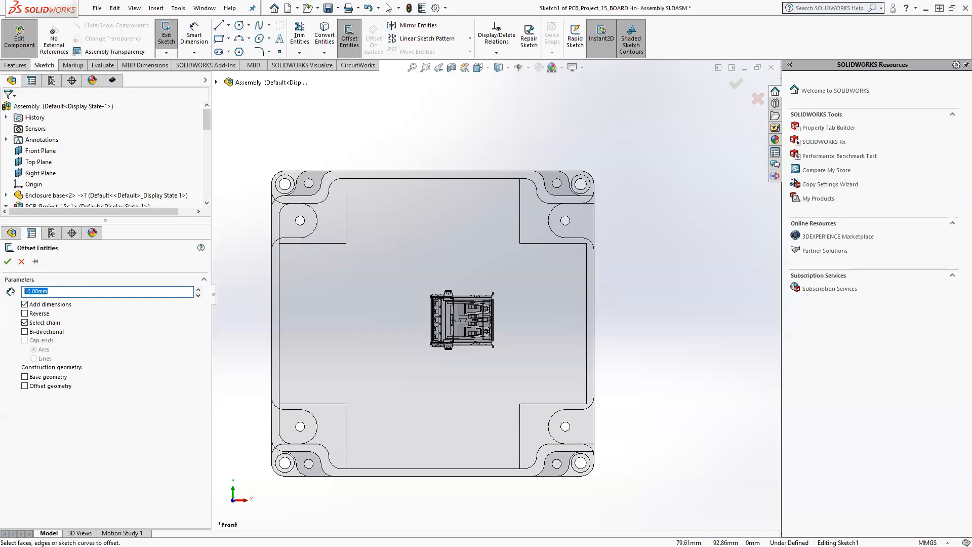
left_click(572, 203)
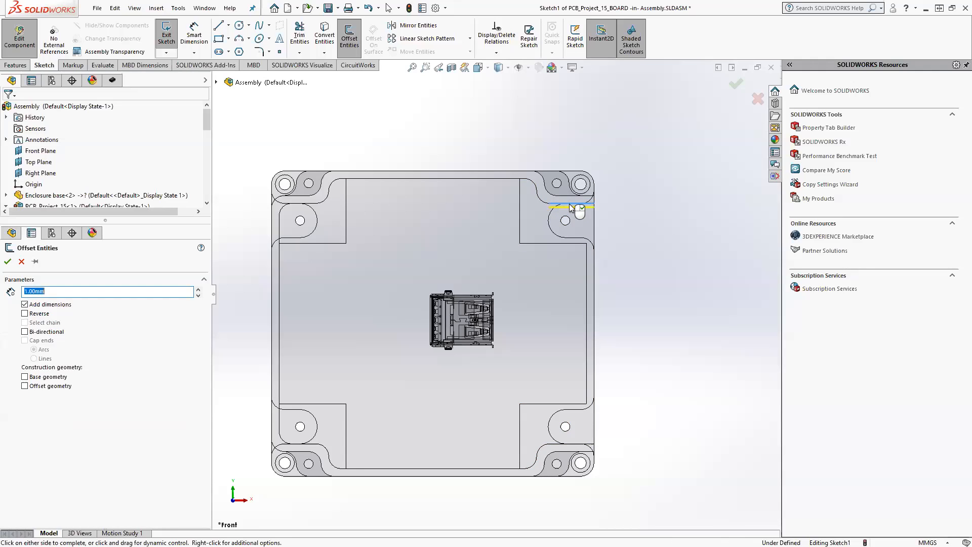
left_click(539, 195)
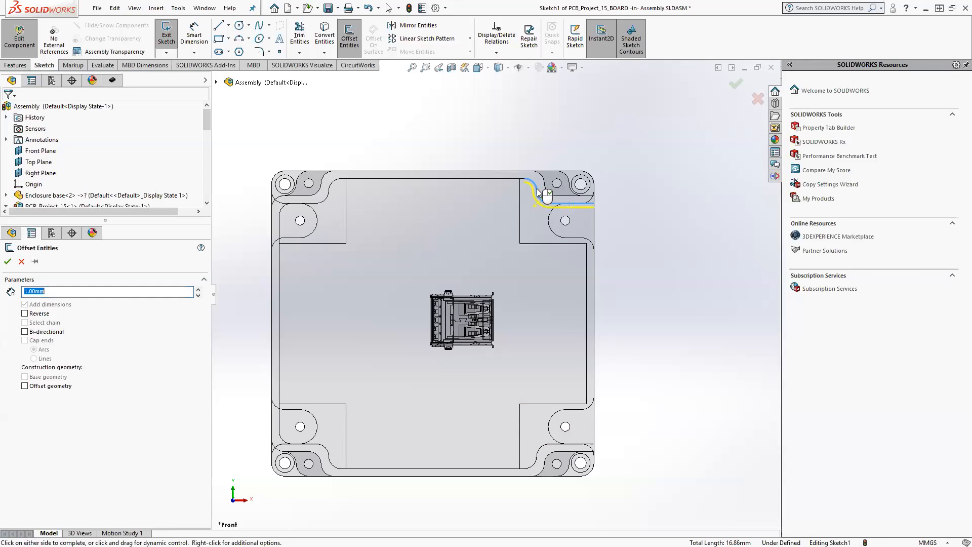
left_click(507, 177)
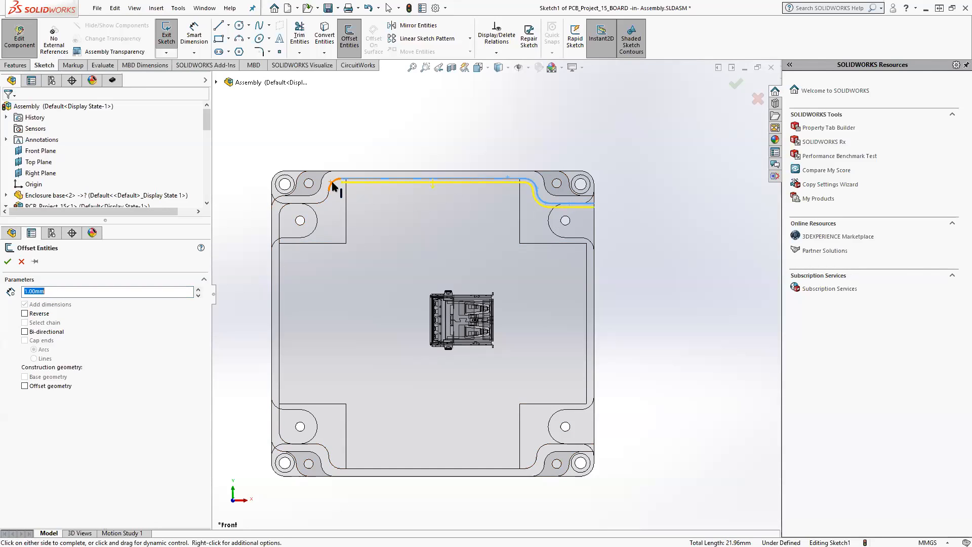
left_click(325, 200)
left_click(285, 218)
left_click(281, 224)
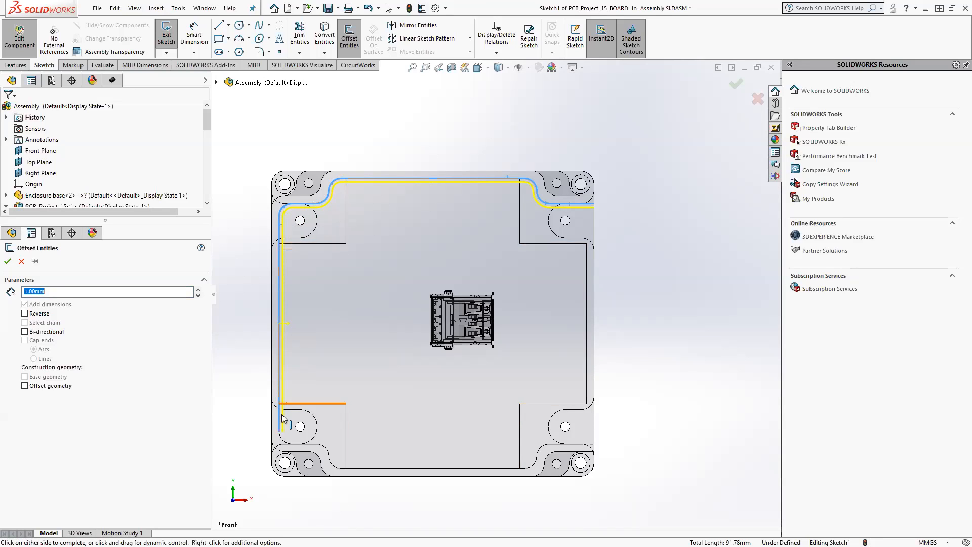
left_click(282, 438)
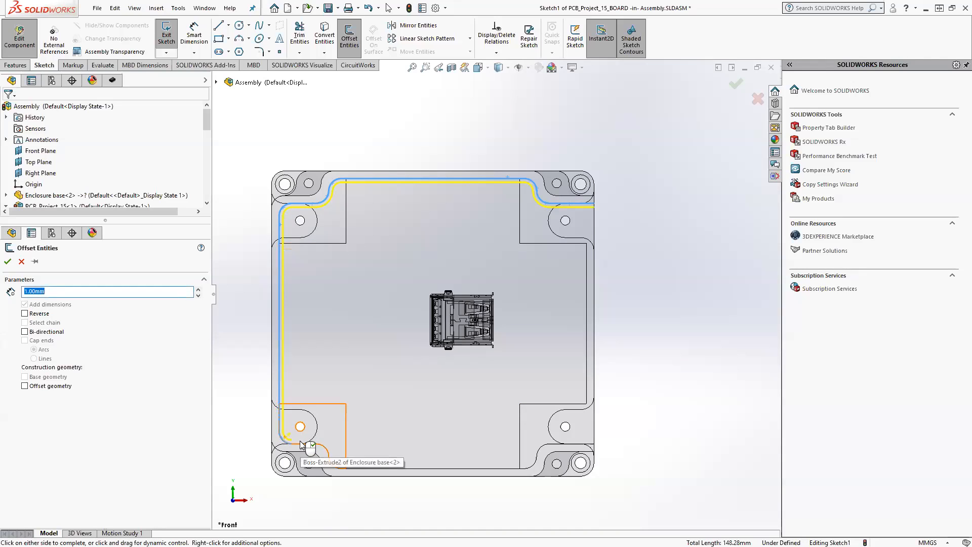
left_click(324, 449)
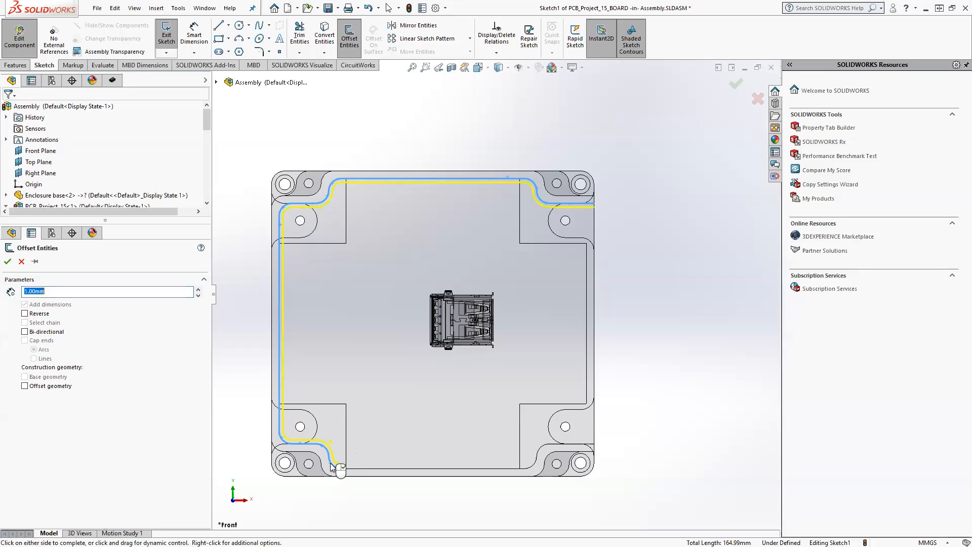
left_click(365, 468)
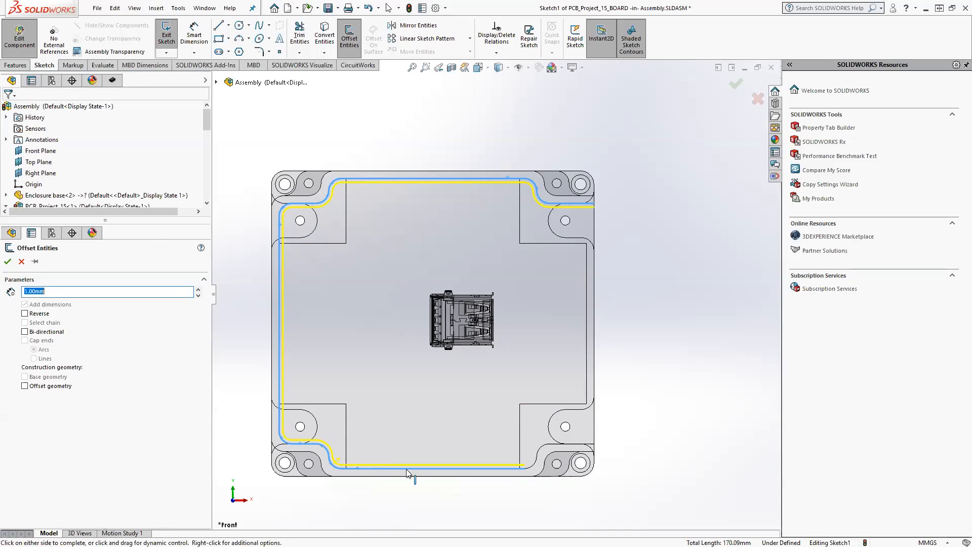
left_click(534, 462)
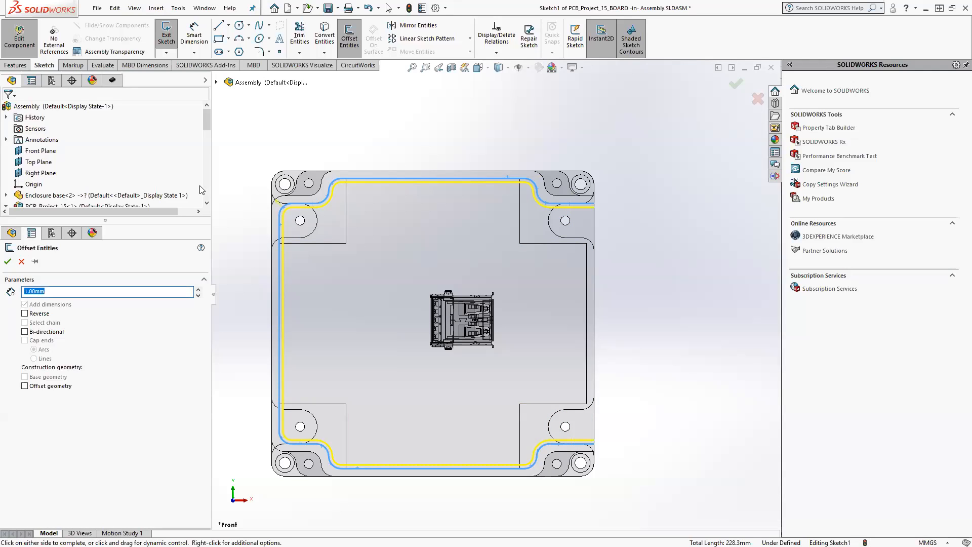
left_click(8, 262)
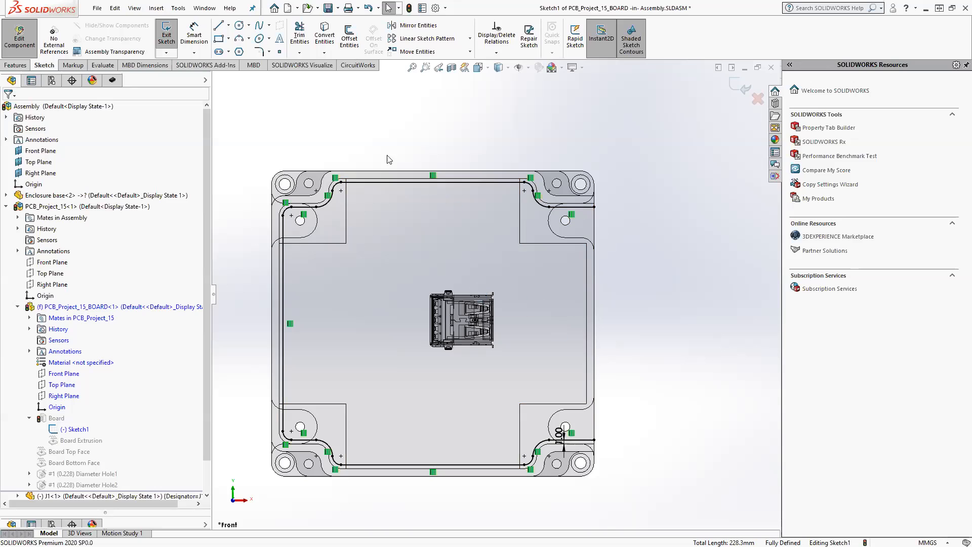
- Close the board outline with a vertical line joining the two offset endpoints at the enclosure's open side, and exit the sketch
left_click(217, 25)
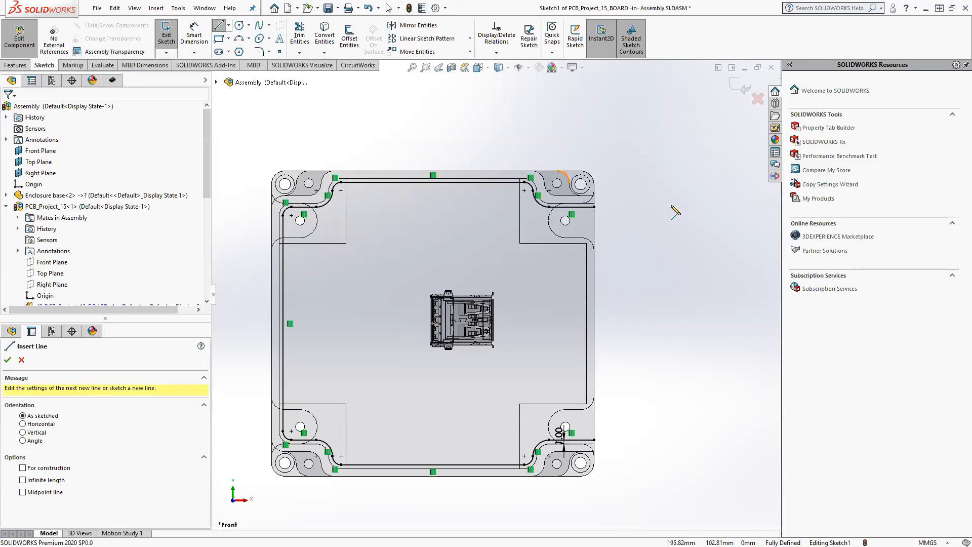
left_click(595, 208)
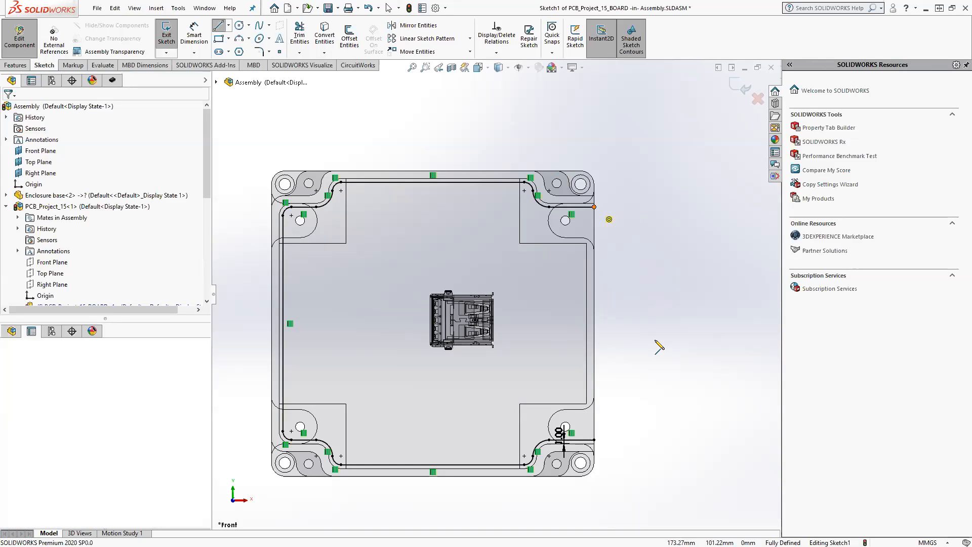
left_click(595, 440)
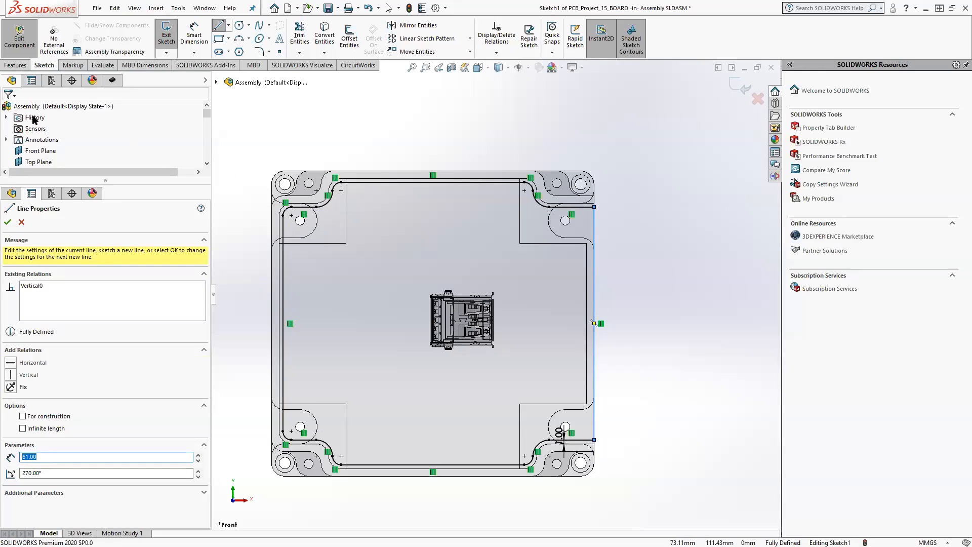
left_click(7, 222)
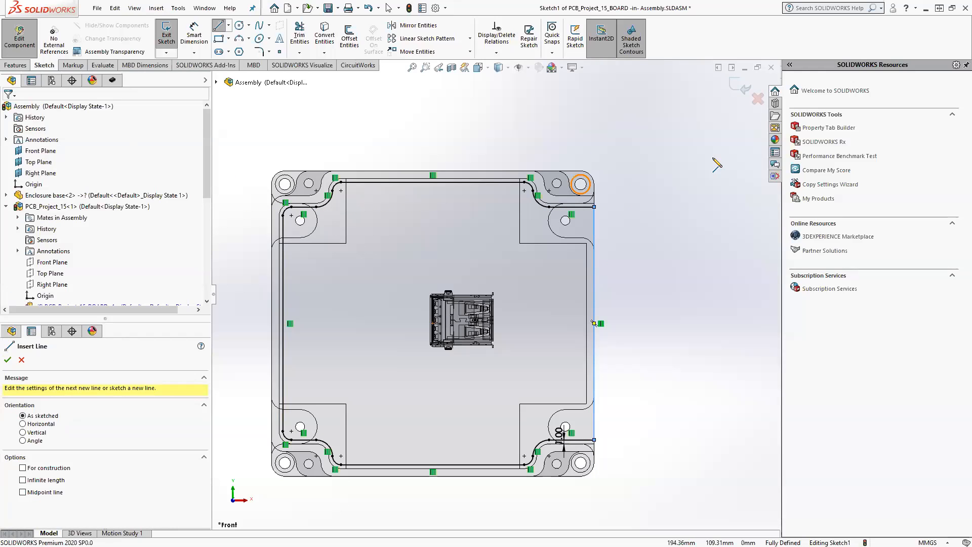
left_click(742, 85)
- Check the reshaped board inside the enclosure, finish editing the part and return to the main assembly
mouse_move(574, 329)
middle_mouse_down()
mouse_move(598, 314)
mouse_move(549, 220)
mouse_move(528, 253)
middle_mouse_up()
middle_click_drag(556, 286, 560, 270, "shift")
middle_click_drag(504, 326, 569, 297, "ctrl")
mouse_move(550, 349)
middle_mouse_down()
mouse_move(536, 283)
mouse_move(559, 400)
mouse_move(552, 307)
mouse_move(553, 336)
middle_mouse_up()
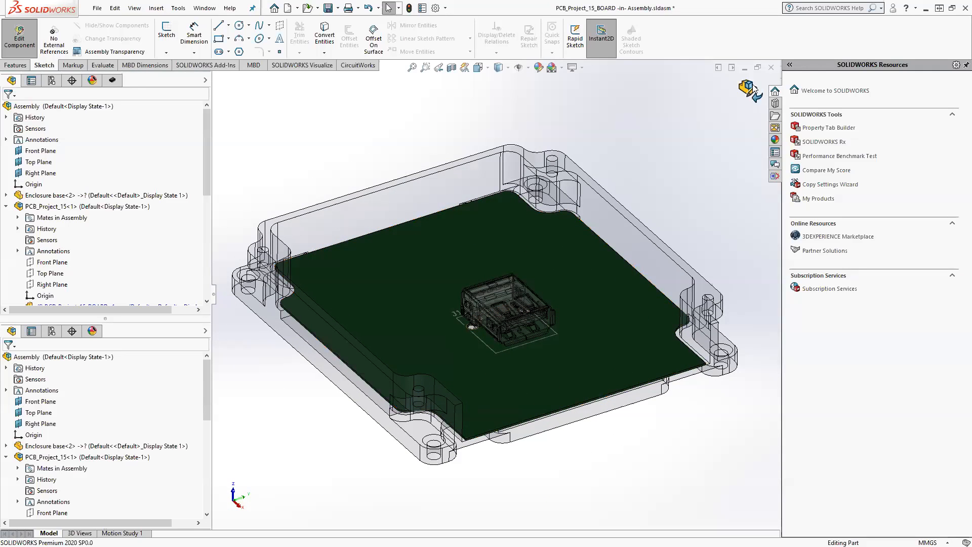
left_click(753, 90)
mouse_move(371, 151)
middle_mouse_down()
mouse_move(365, 204)
mouse_move(365, 159)
middle_mouse_up()
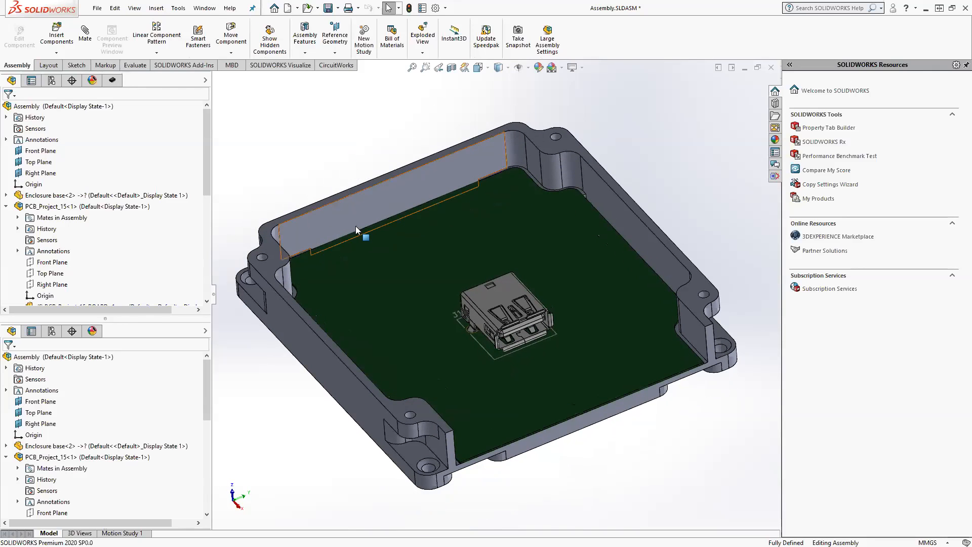
- Hide PCB_Project_15_BOARD to view the enclosure's mounting pads beneath it, and show the board again
left_click(364, 255)
left_click(466, 199)
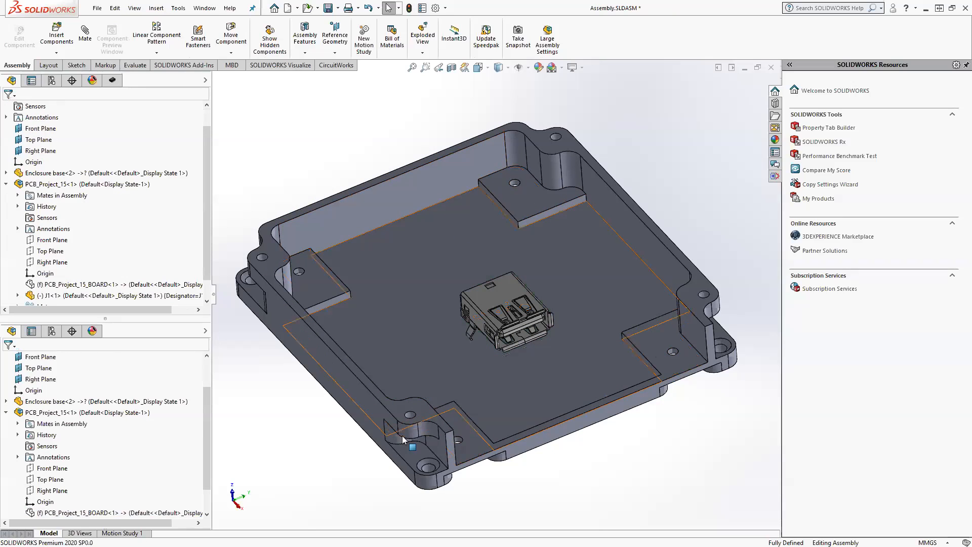
right_click(109, 286)
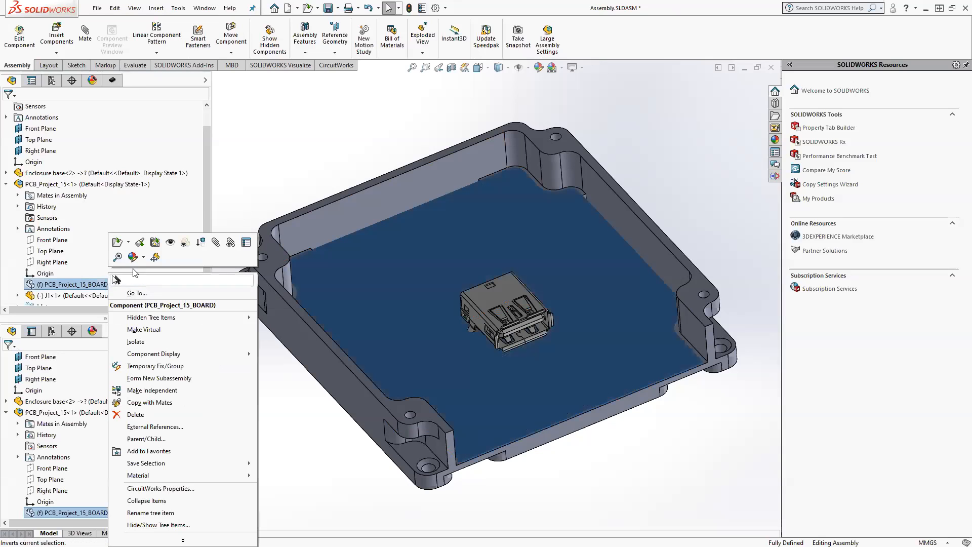
left_click(171, 243)
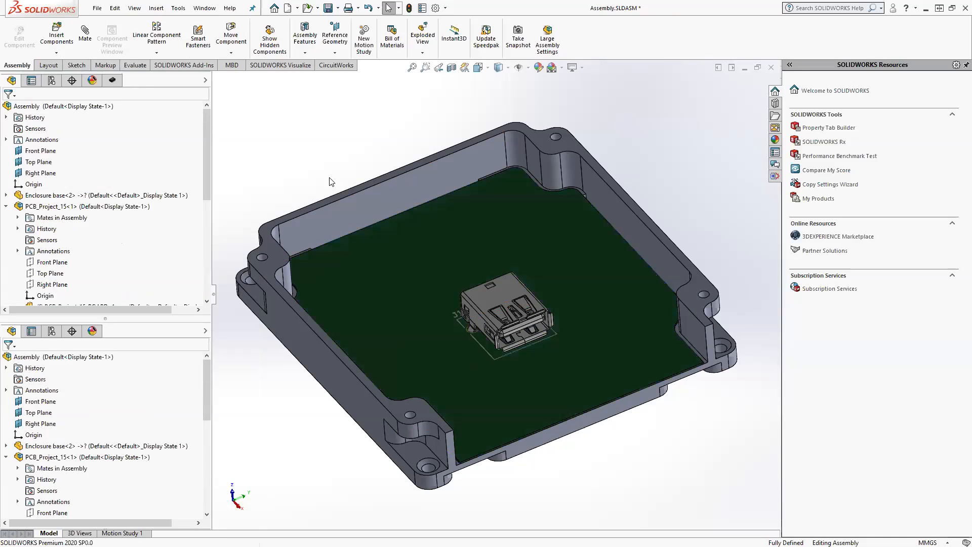
- Edit the PCB_Project_15_BOARD part in the context of the main assembly
left_click(46, 209)
scroll(89, 239, "down", 2)
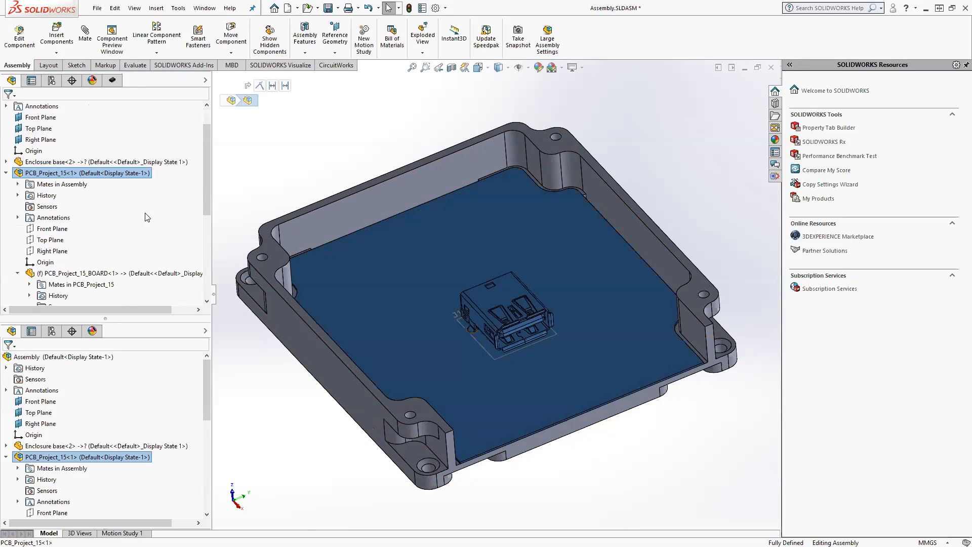
left_click(90, 239)
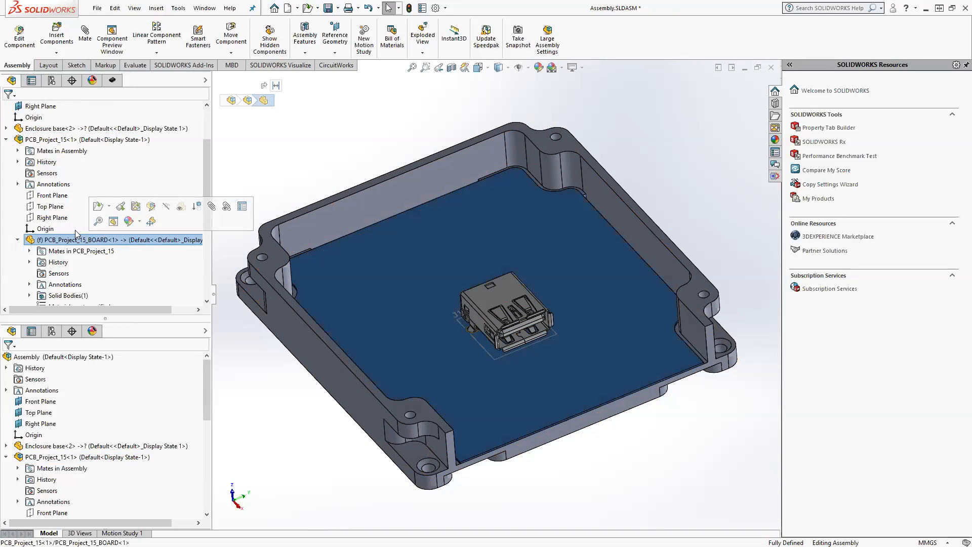
left_click(152, 207)
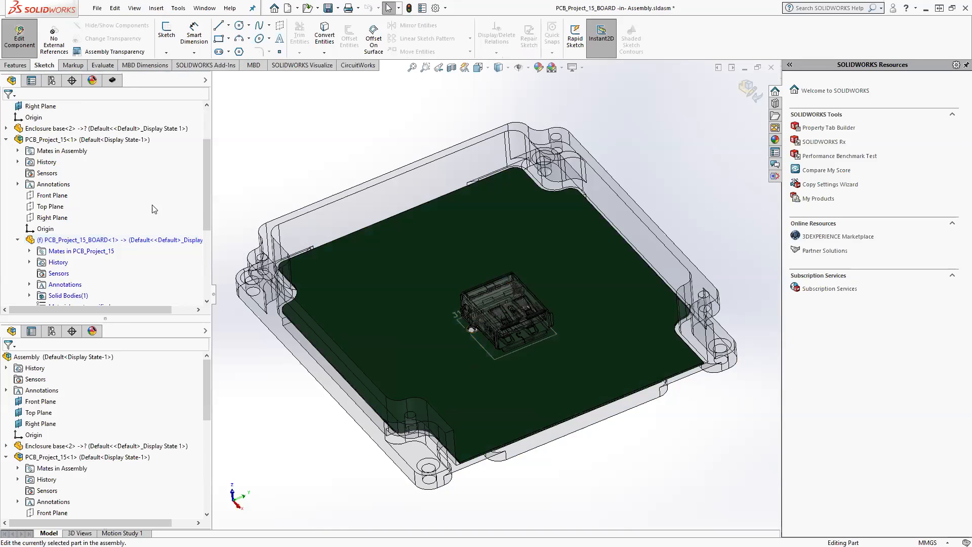
- Start a Hole Wizard feature in the board with ANSI Metric dowel holes, size Ø3.0, end condition Through All
left_click(28, 65)
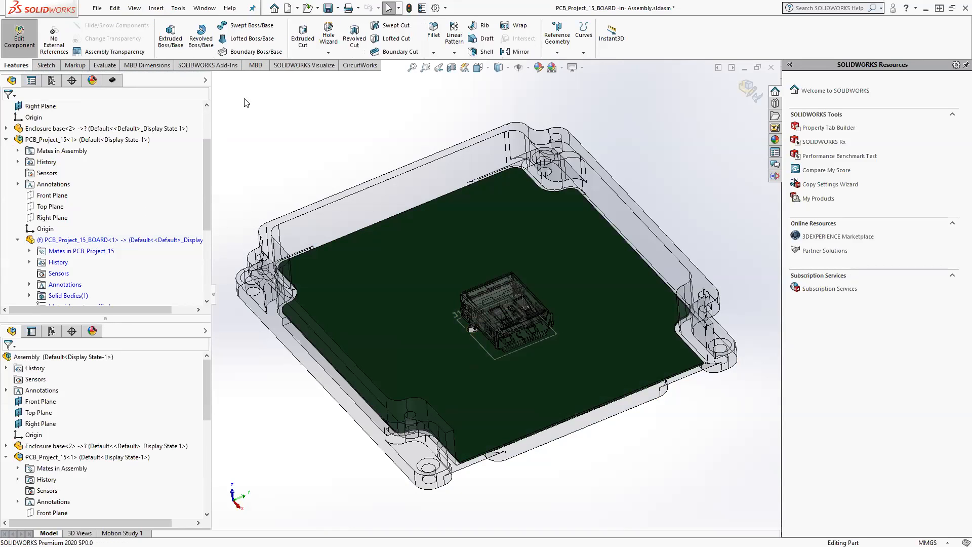
left_click(328, 28)
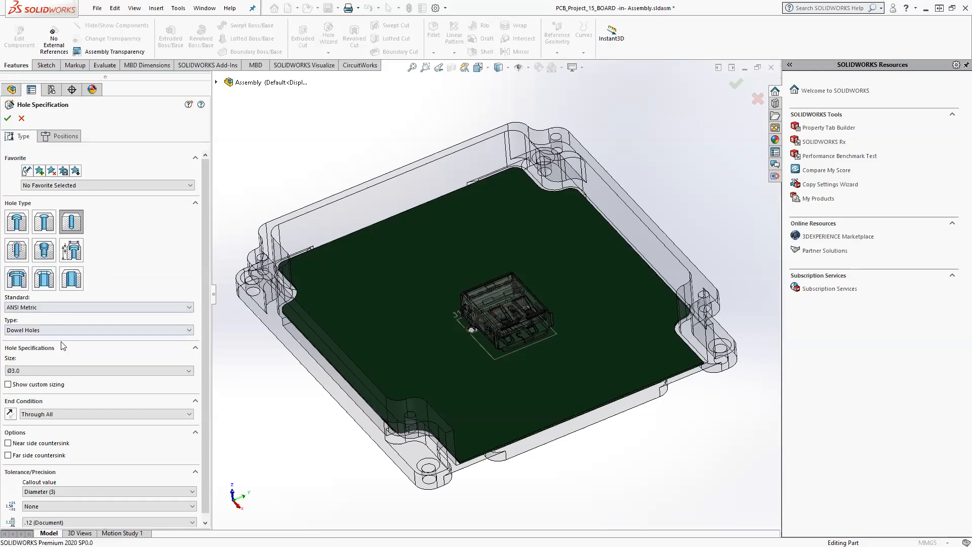
left_click(59, 370)
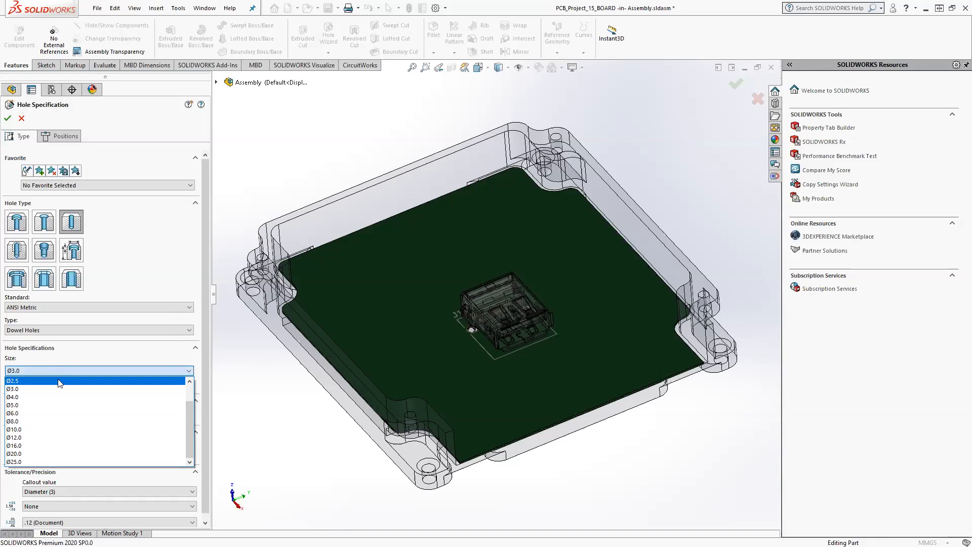
left_click(59, 389)
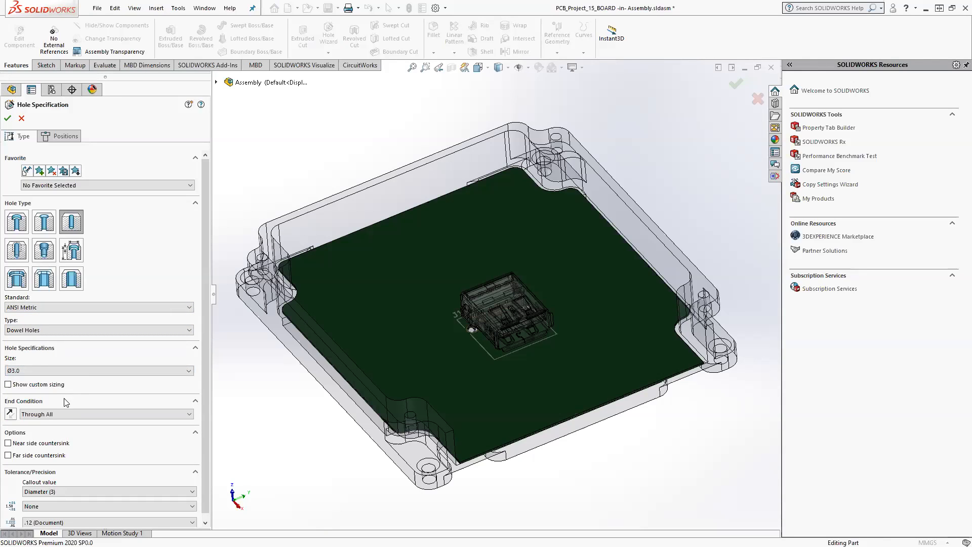
- Place the first hole on the board's upper face, centred on the enclosure's pad hole at the far corner of the closed side
left_click(63, 136)
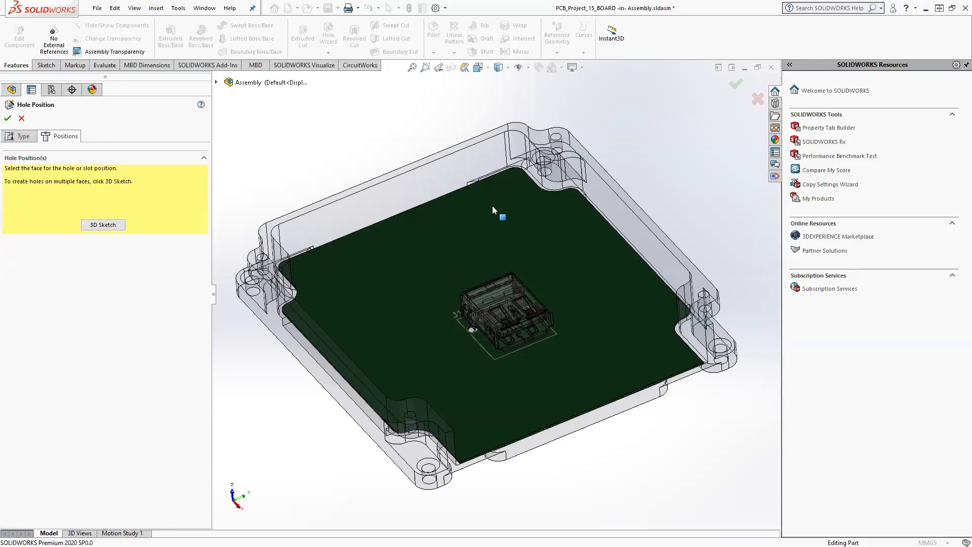
left_click(471, 233)
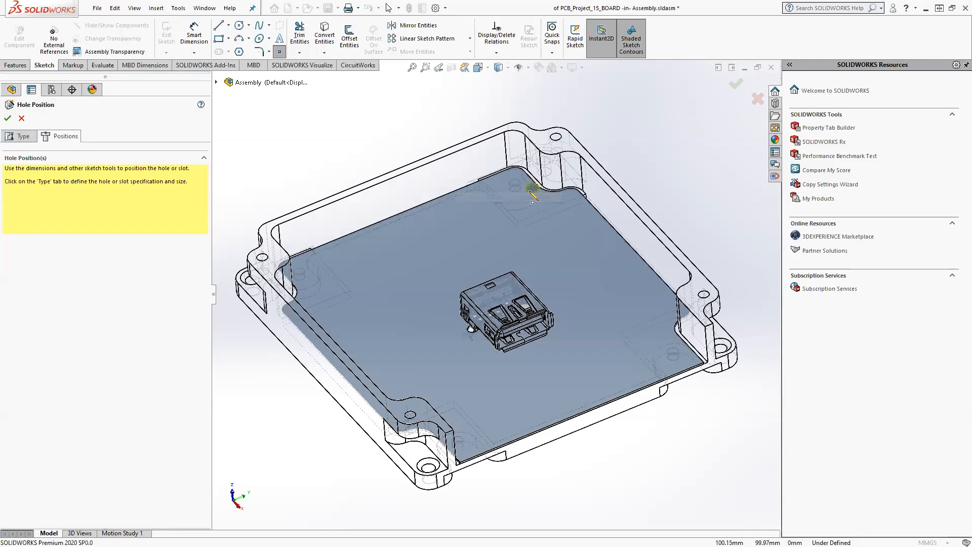
scroll(499, 188, "down", 5)
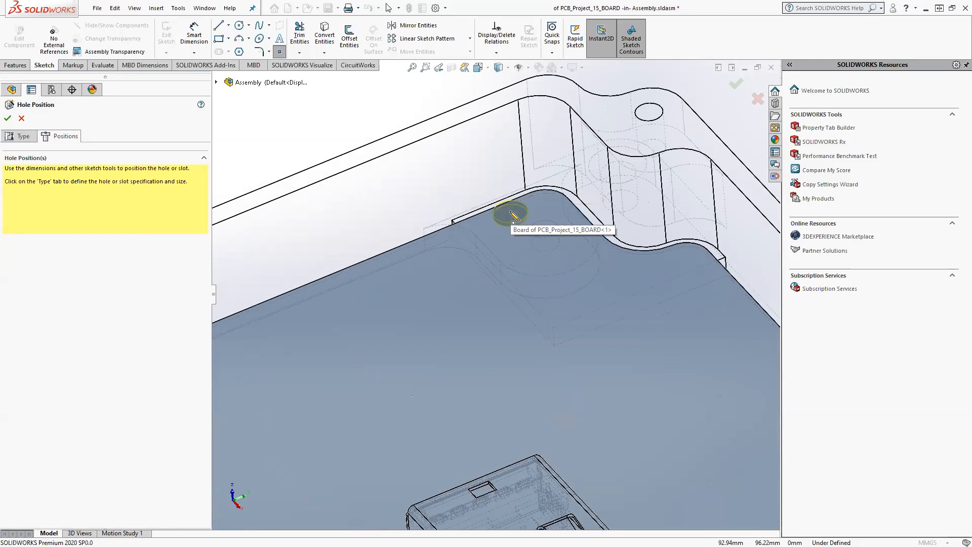
scroll(562, 234, "down", 4)
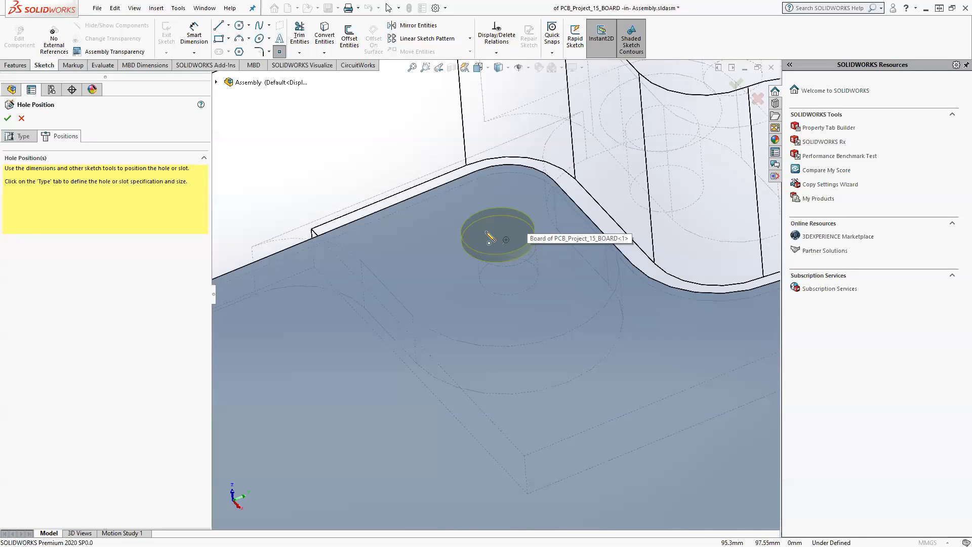
left_click(507, 243)
scroll(537, 317, "up", 6)
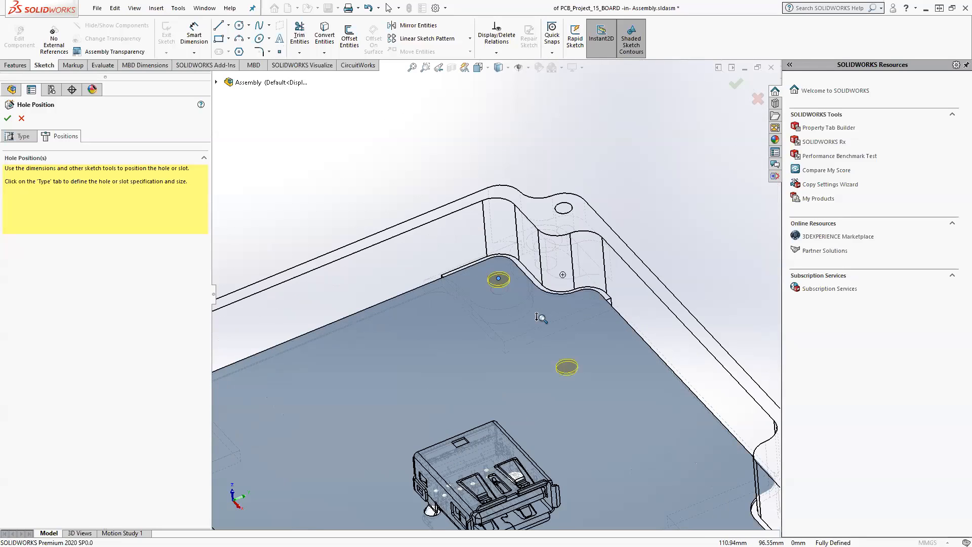
- Place the second hole centred on the mounting pad hole at the same wall's open-side corner
middle_click_drag(537, 316, 478, 227, "shift")
middle_click_drag(478, 227, 458, 193, "ctrl")
middle_click_drag(562, 460, 445, 280, "ctrl")
mouse_move(640, 411)
middle_mouse_down("ctrl")
mouse_move(491, 304)
mouse_move(446, 258)
middle_mouse_up("ctrl")
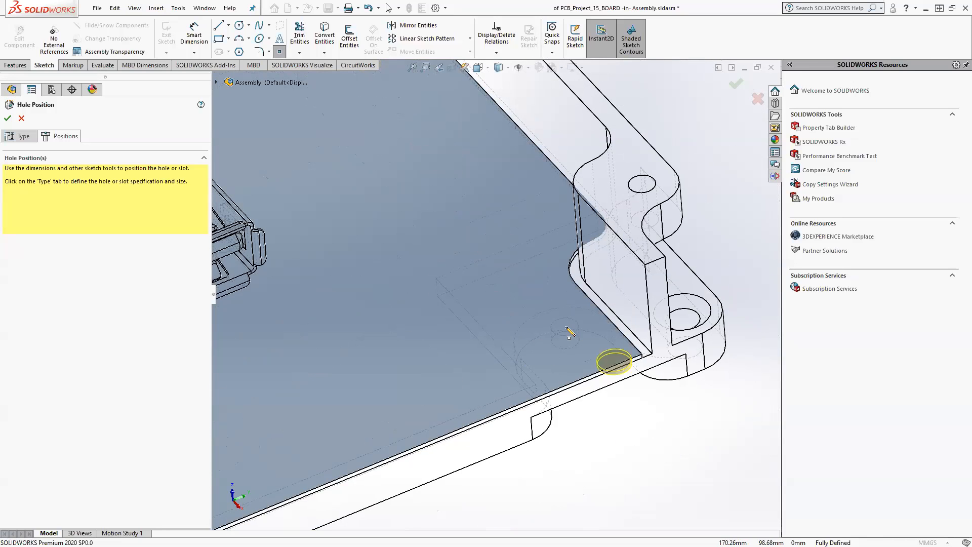
scroll(568, 332, "down", 2)
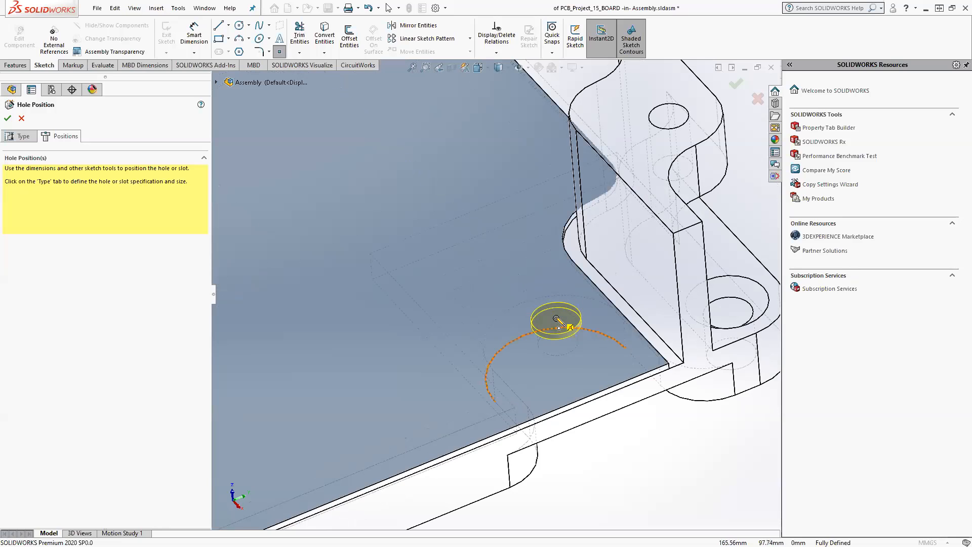
left_click(557, 319)
scroll(536, 316, "up", 2)
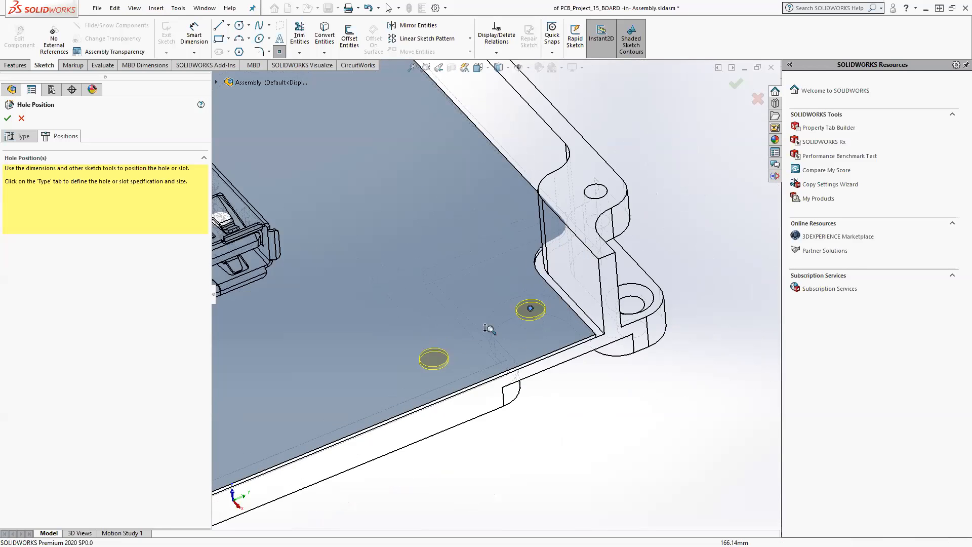
- Place the third hole centred on the mounting pad hole at the other open-side corner of the board
scroll(506, 329, "down", 2)
middle_click_drag(445, 363, 582, 308, "ctrl")
middle_click_drag(406, 370, 604, 265, "ctrl")
middle_click_drag(391, 332, 527, 299, "ctrl")
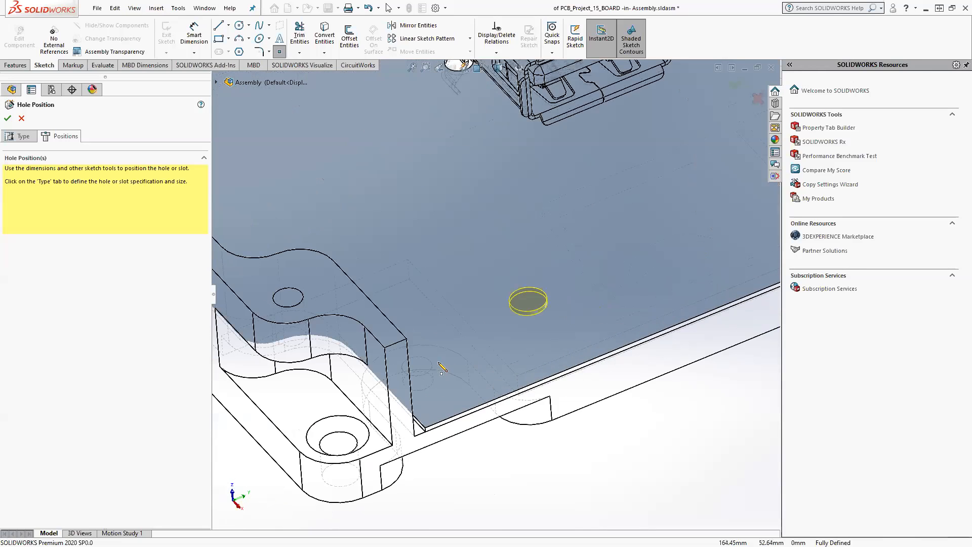
left_click(413, 365)
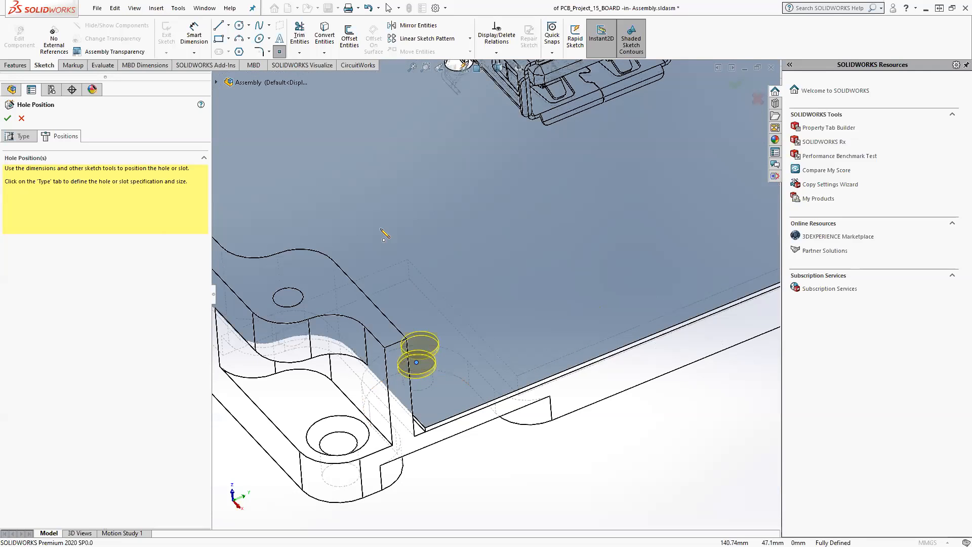
- Place the fourth hole centred on the last mounting pad hole at the closed side, and complete the hole feature
scroll(398, 246, "up", 4)
scroll(398, 246, "up", 2)
scroll(405, 247, "down", 6)
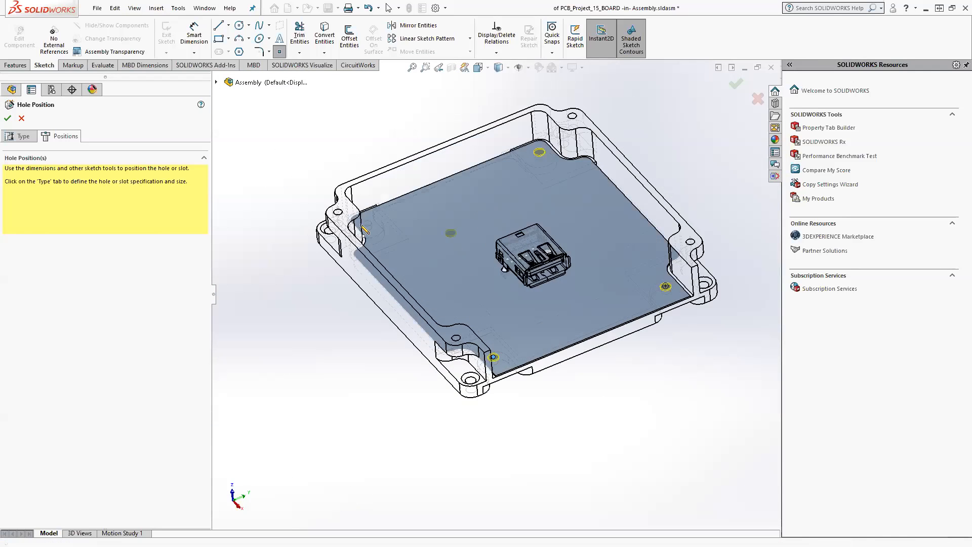
scroll(415, 248, "down", 3)
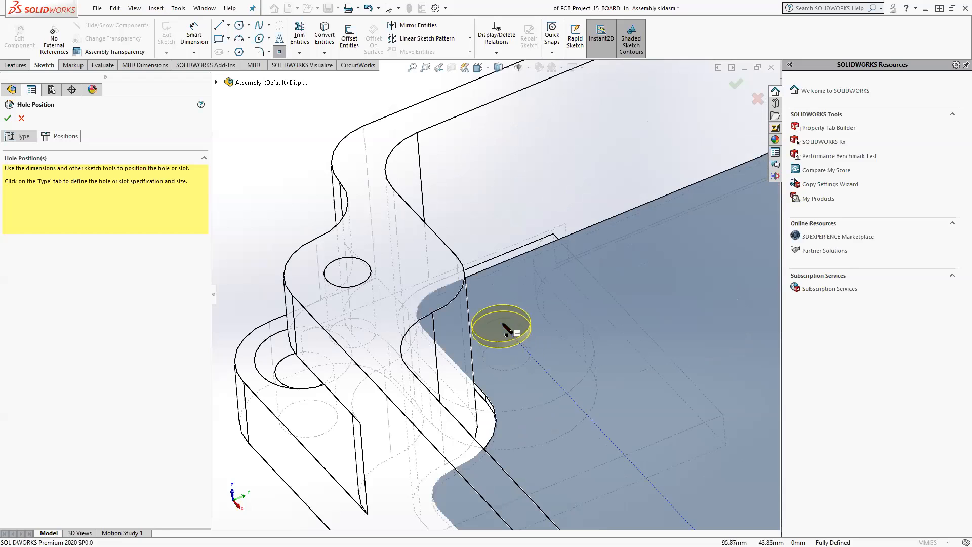
left_click(504, 328)
scroll(504, 328, "up", 3)
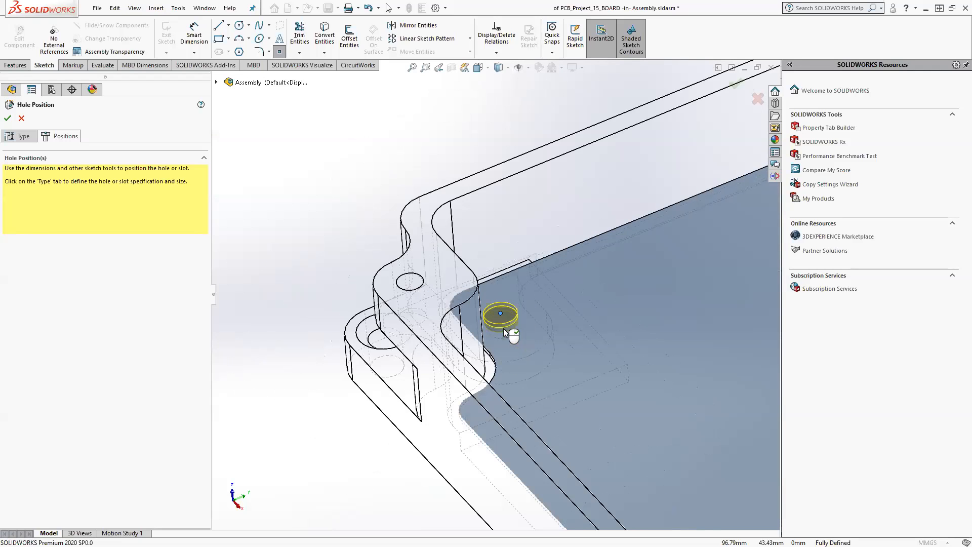
left_click(734, 87)
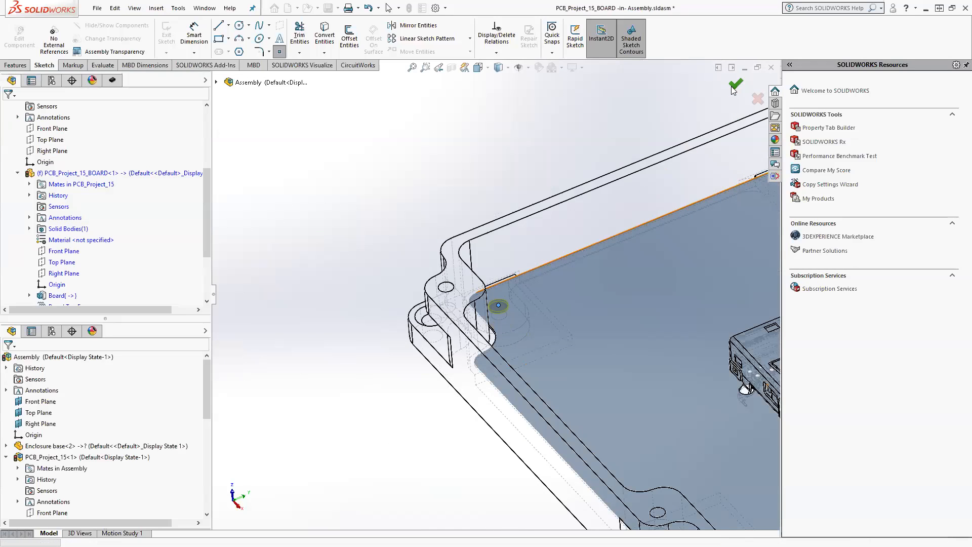
- Finish editing the board part, return to the main assembly and display it shaded with edges
left_click(752, 91)
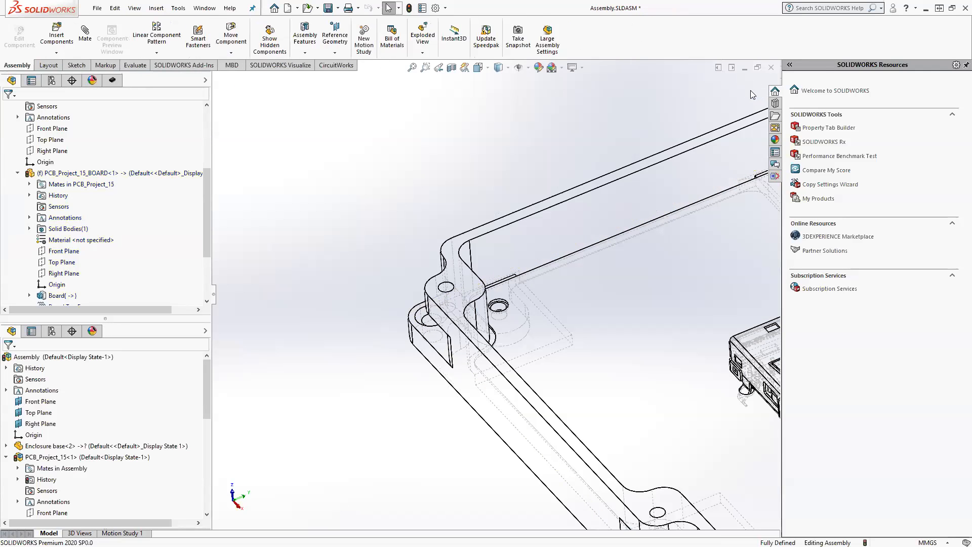
mouse_move(647, 203)
middle_mouse_down("shift")
mouse_move(664, 219)
mouse_move(647, 206)
middle_mouse_up("shift")
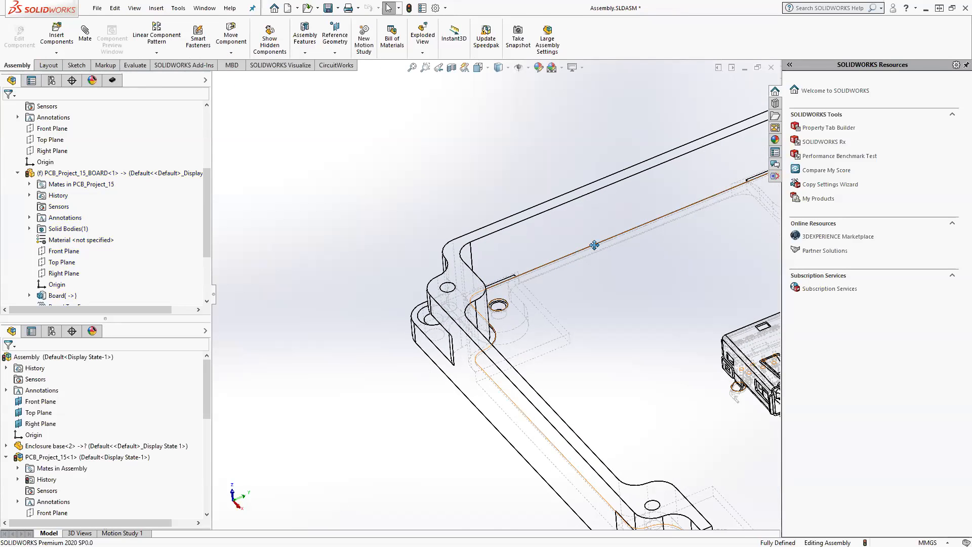
middle_click_drag(594, 245, 407, 189, "ctrl")
scroll(576, 244, "up", 2)
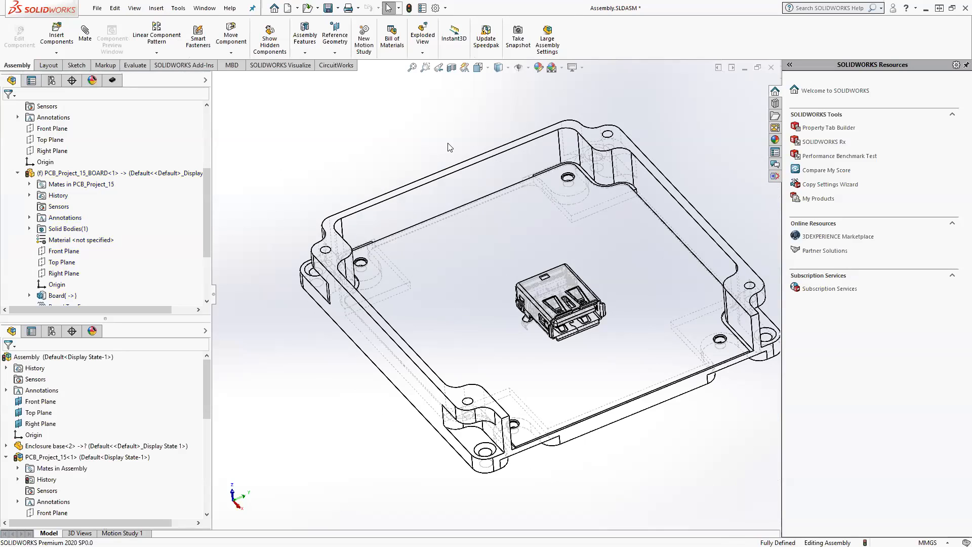
left_click(509, 68)
left_click(501, 83)
- Examine the board's four mounting holes over the enclosure pads, and inspect the enclosure's underside
middle_click_drag(373, 200, 552, 204)
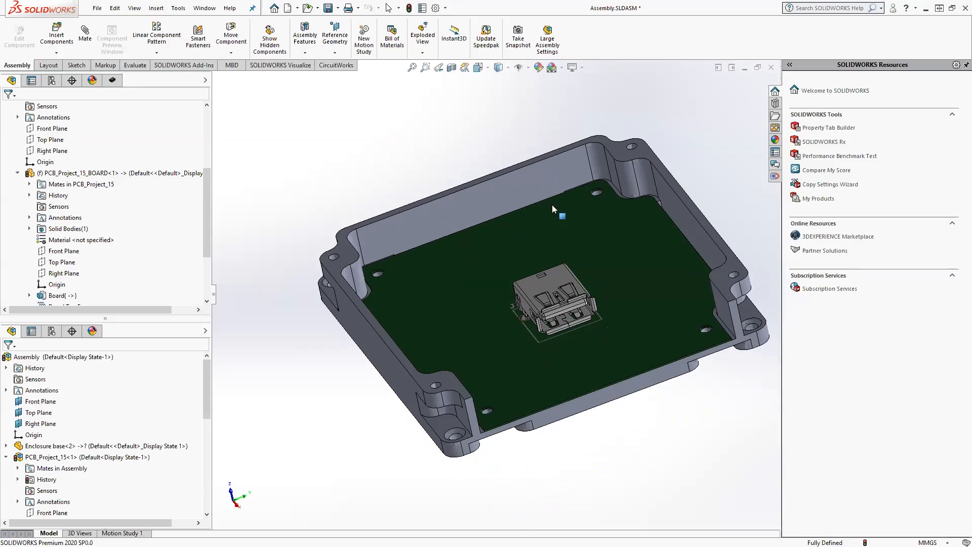
scroll(592, 197, "up", 5)
middle_click_drag(615, 220, 615, 234)
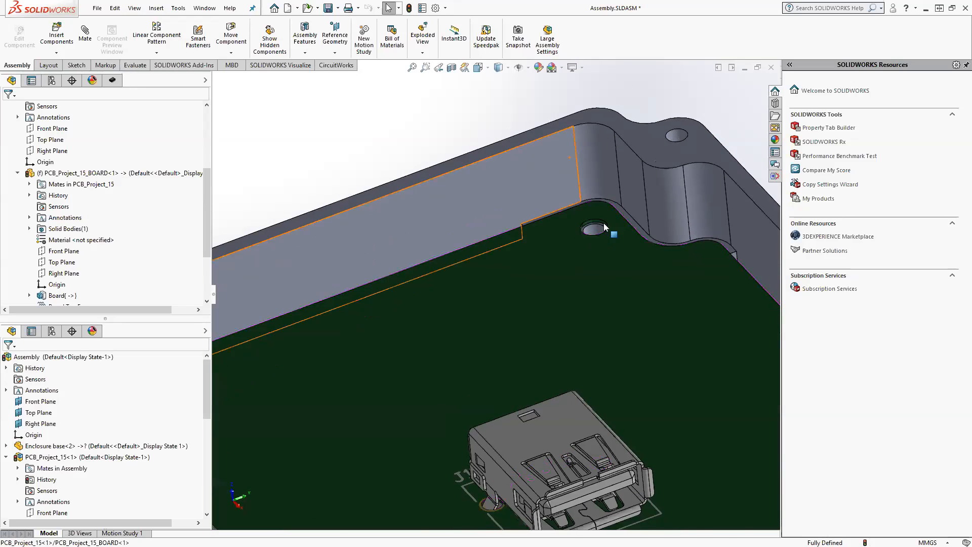
scroll(615, 234, "down", 4)
middle_click_drag(561, 208, 527, 222)
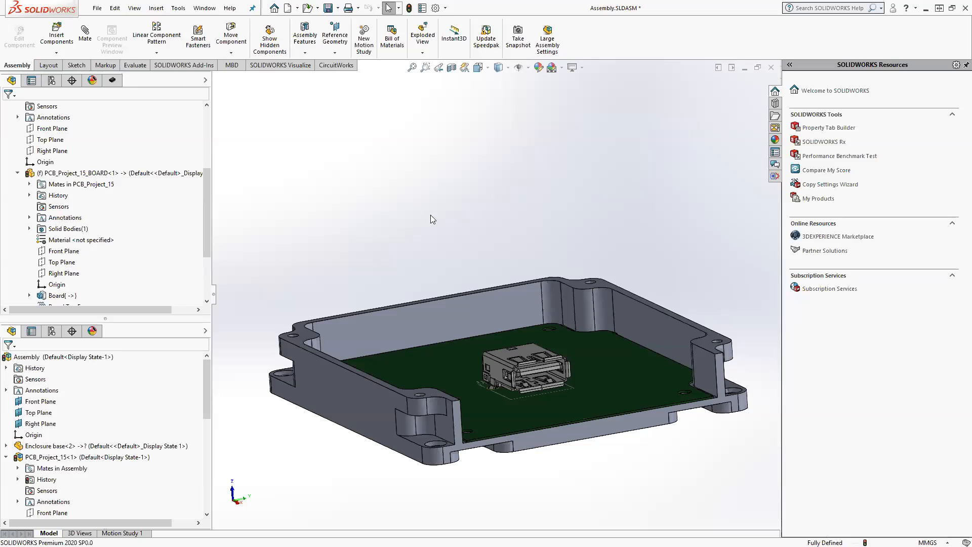
scroll(436, 213, "up", 4)
scroll(442, 209, "down", 4)
middle_click_drag(435, 253, 406, 220)
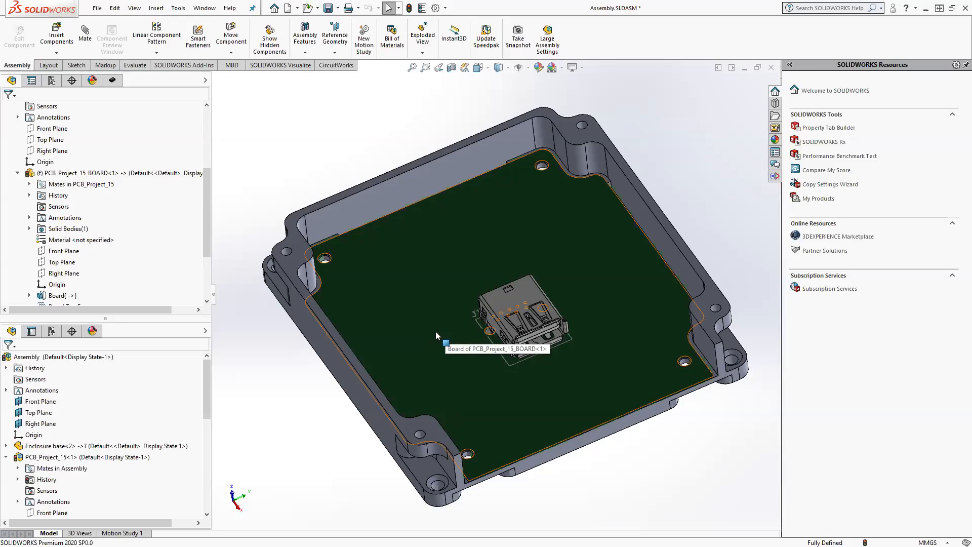
middle_click_drag(535, 384, 547, 270)
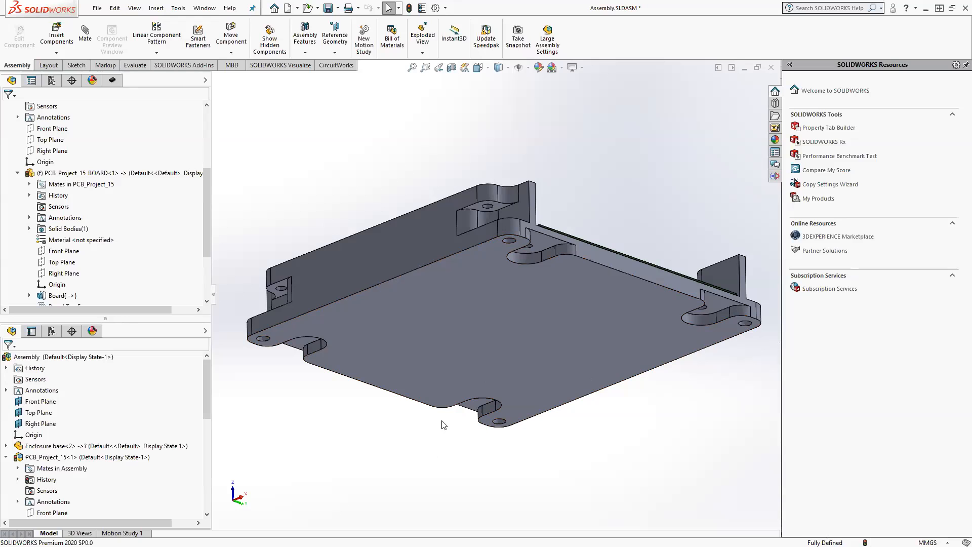
middle_click_drag(454, 331, 448, 301)
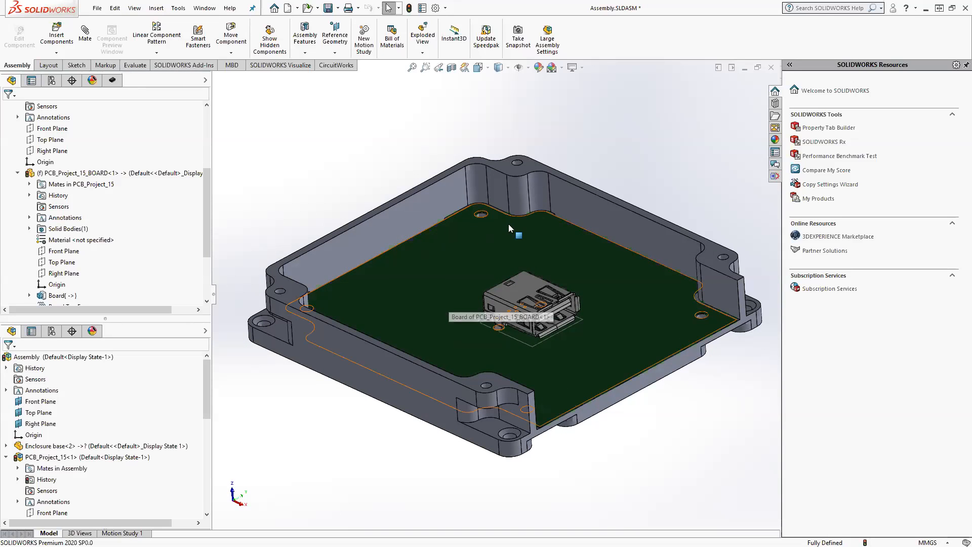
middle_click_drag(514, 285, 520, 132)
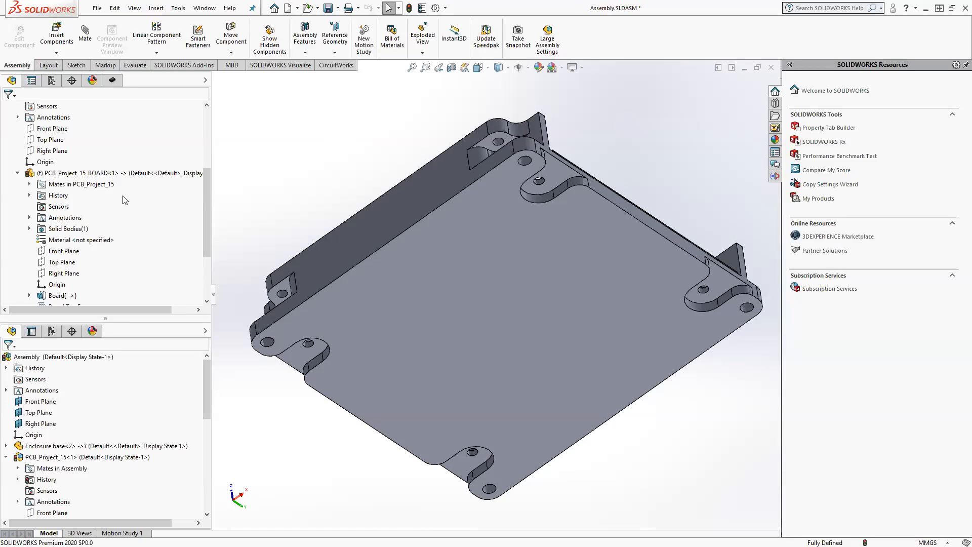
- Save the main assembly
scroll(125, 199, "up", 4)
left_click(81, 105)
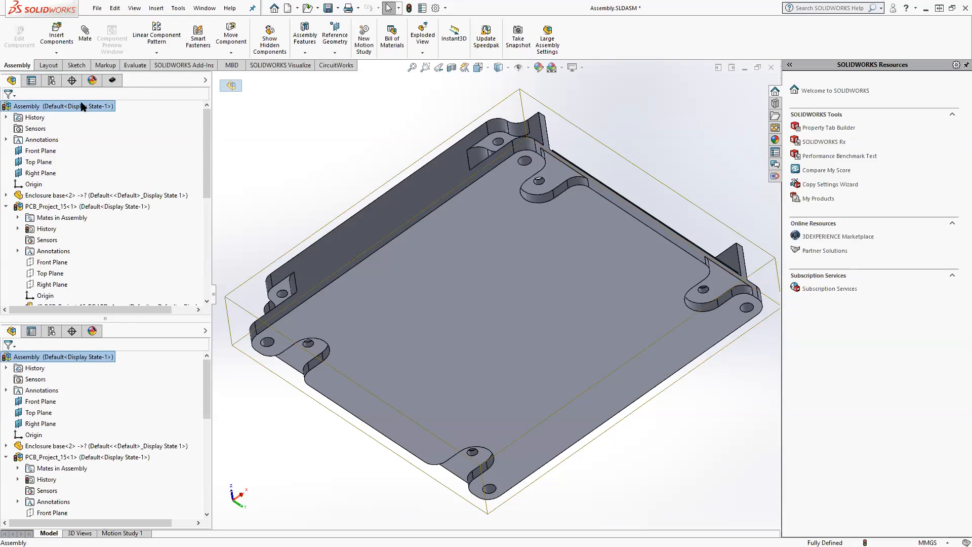
left_click(301, 171)
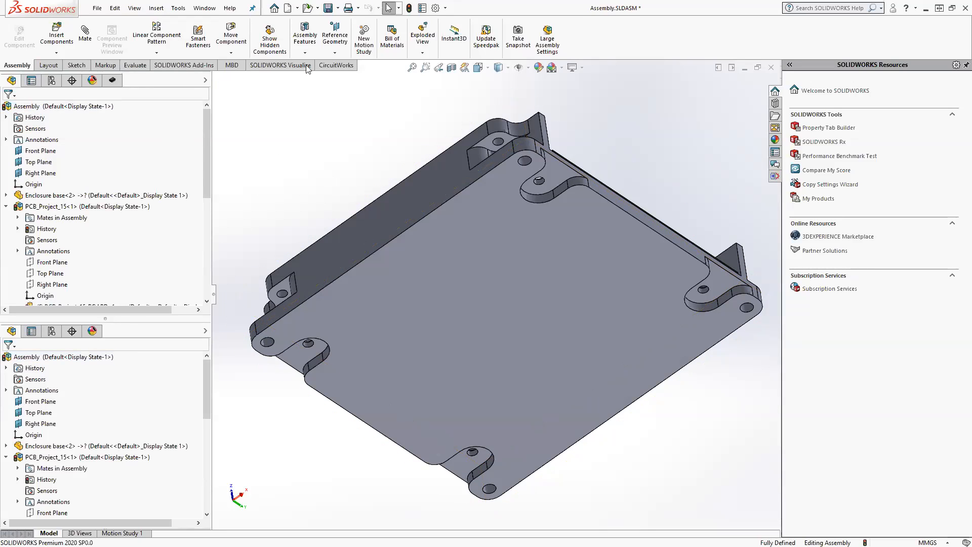
left_click(329, 9)
- Start an assembly Extruded Cut on the enclosure's underside and sketch a rectangle about 12 by 9 mm on that face
left_click(314, 52)
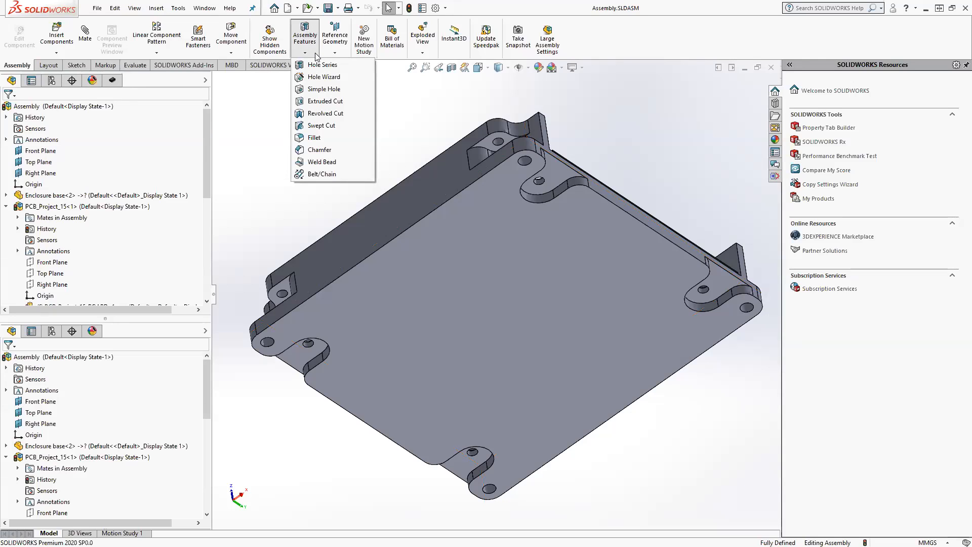
left_click(325, 101)
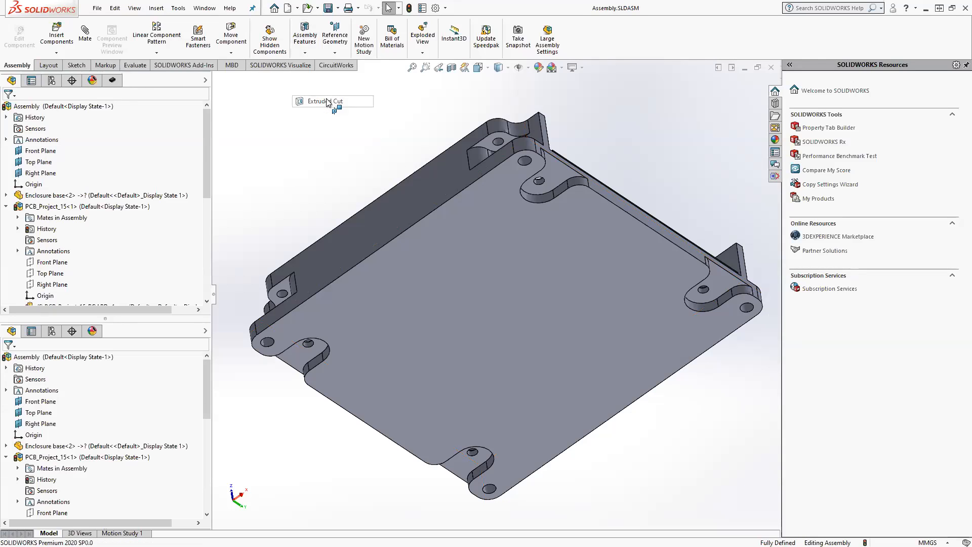
left_click(410, 293)
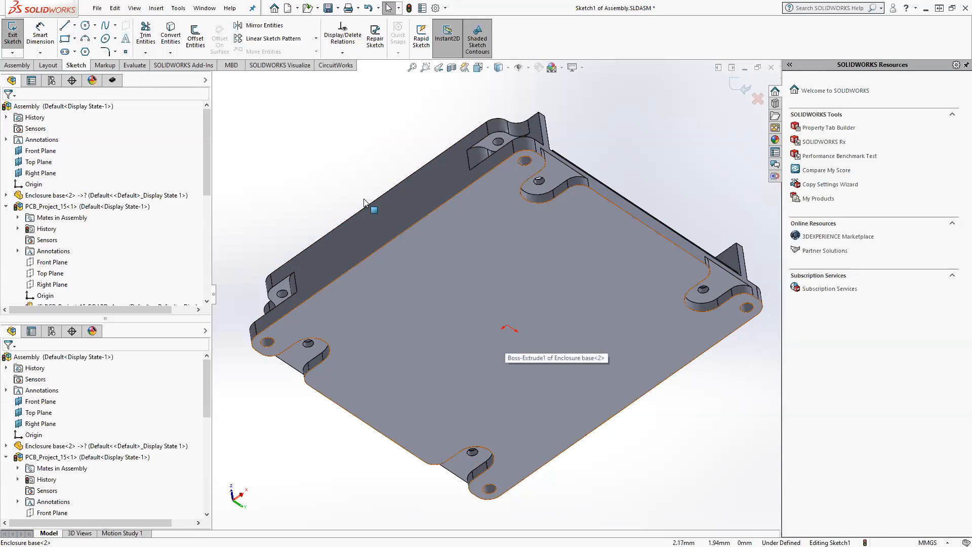
left_click(65, 41)
left_click(386, 345)
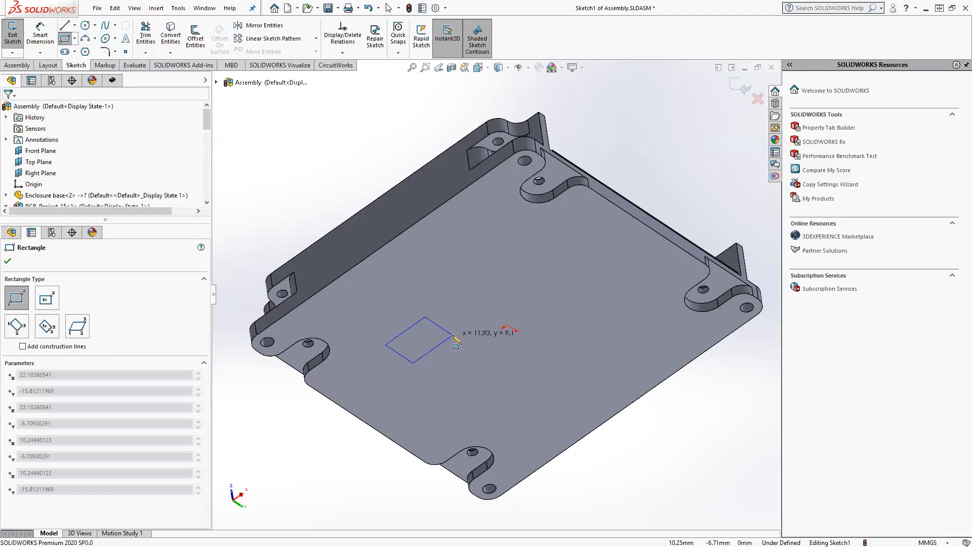
left_click(453, 335)
- Dimension the rectangle 20 mm from the enclosure's straight side edge and 20 mm from the adjacent edge between two mounting pads
left_click(40, 36)
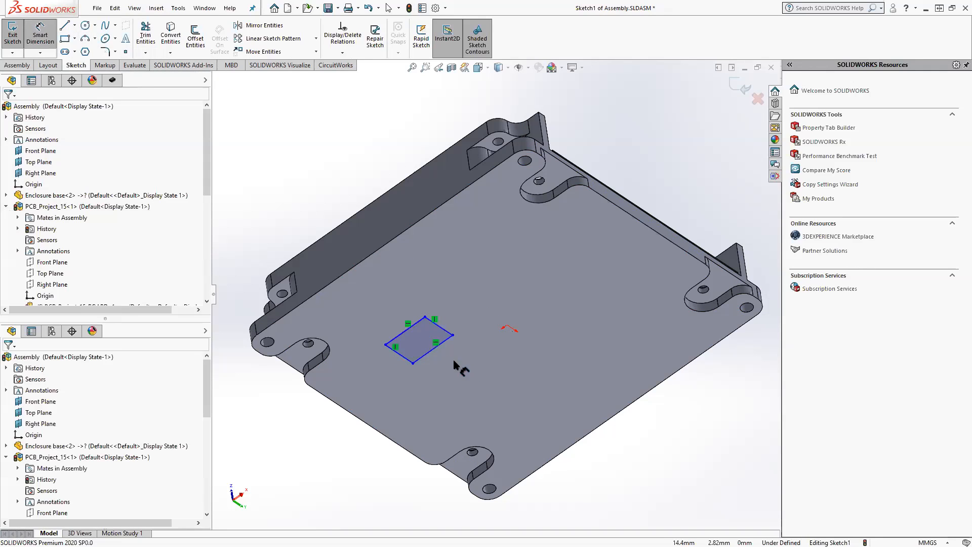
left_click(426, 317)
left_click(390, 242)
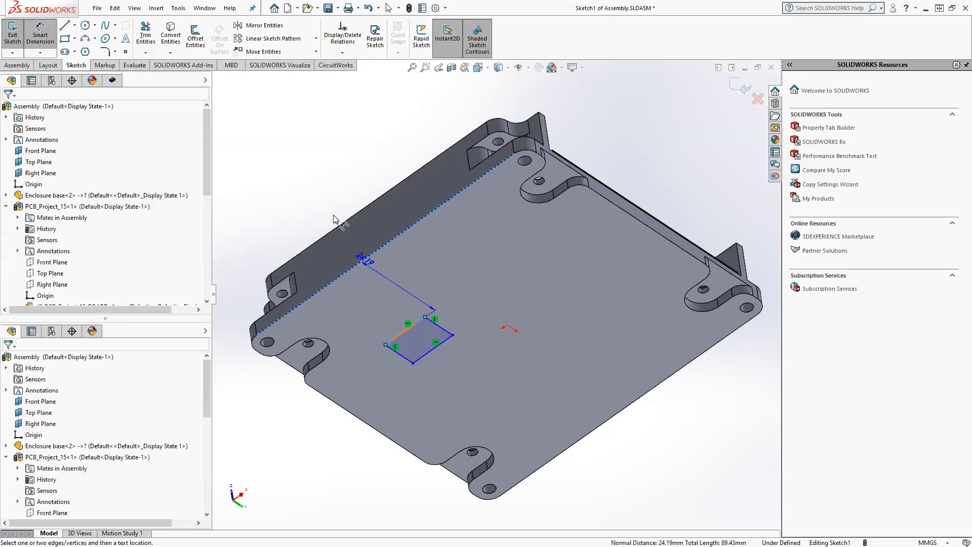
left_click(303, 183)
type("20")
key("Return")
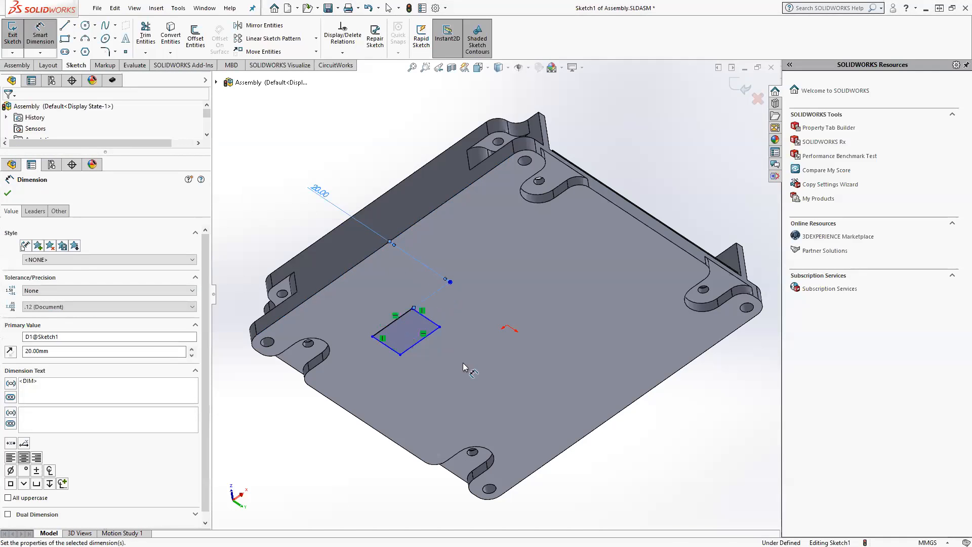
left_click(397, 354)
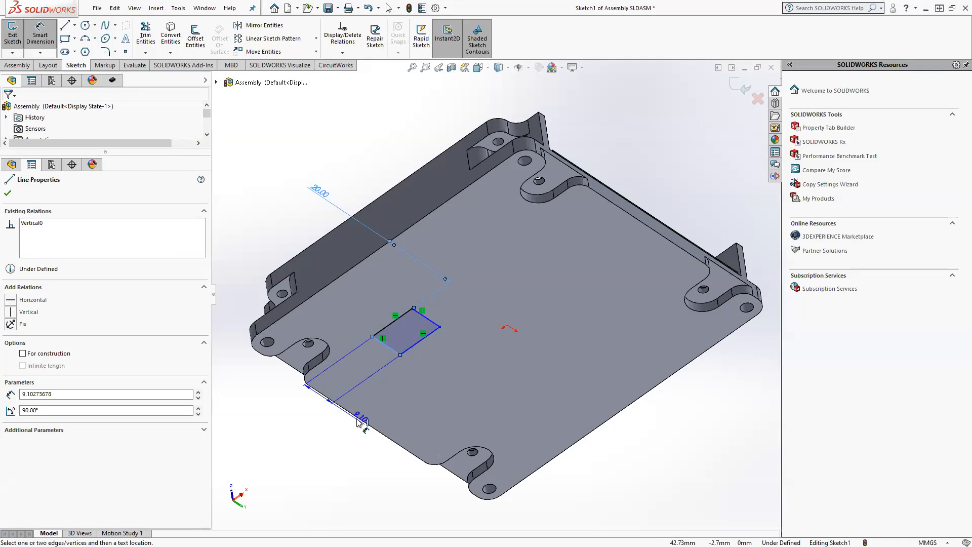
left_click(363, 417)
left_click(344, 439)
type("20")
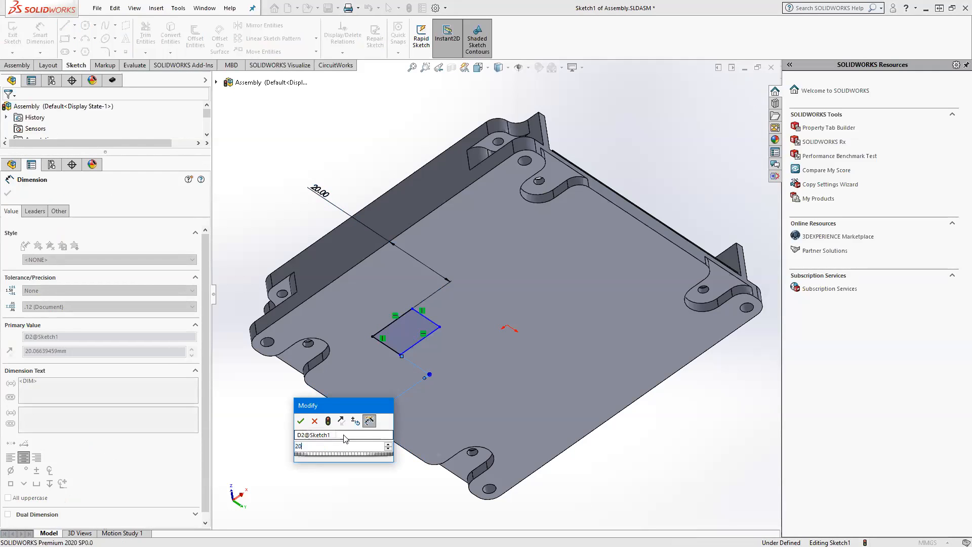
key("Return")
- Size the rectangle to 10 mm parallel to the straight side edge and 15 mm perpendicular to it
left_click(390, 325)
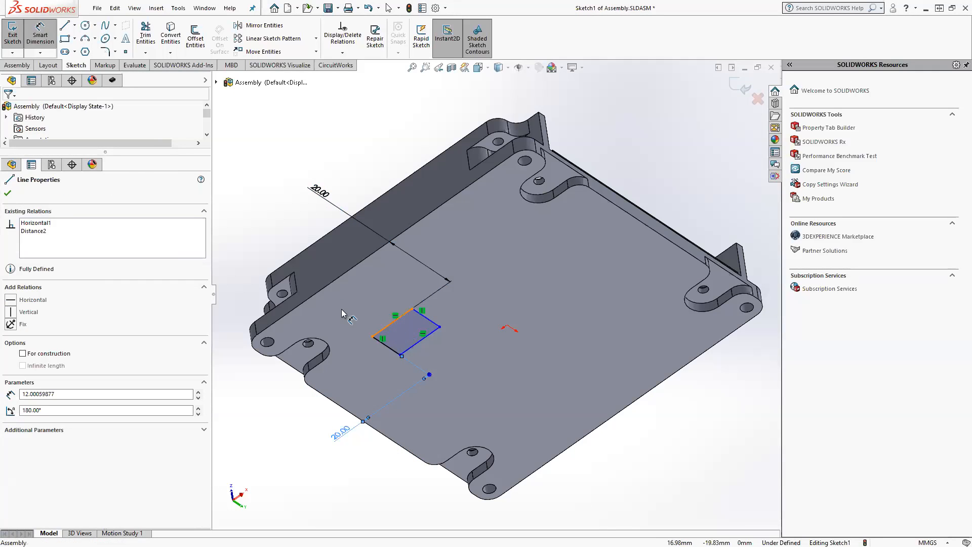
left_click(357, 300)
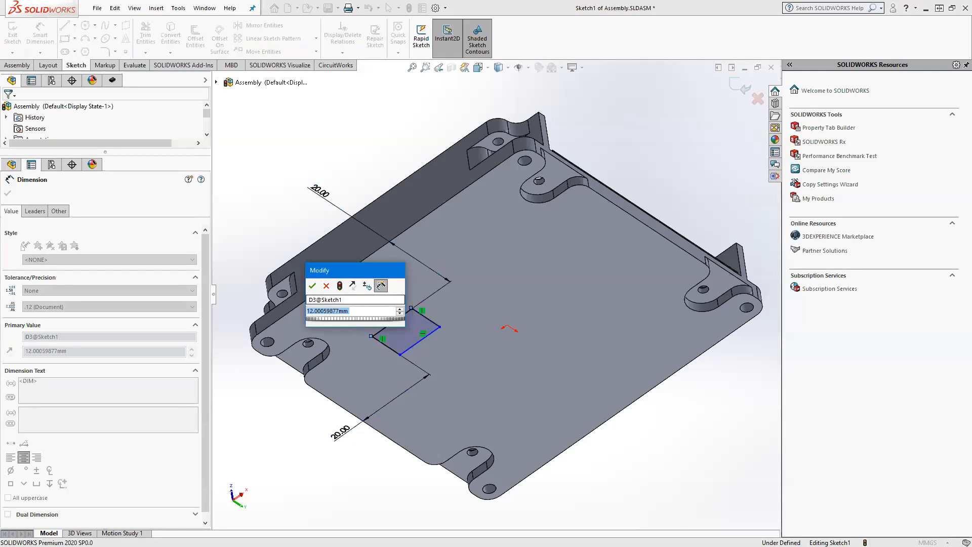
type("10")
key("Return")
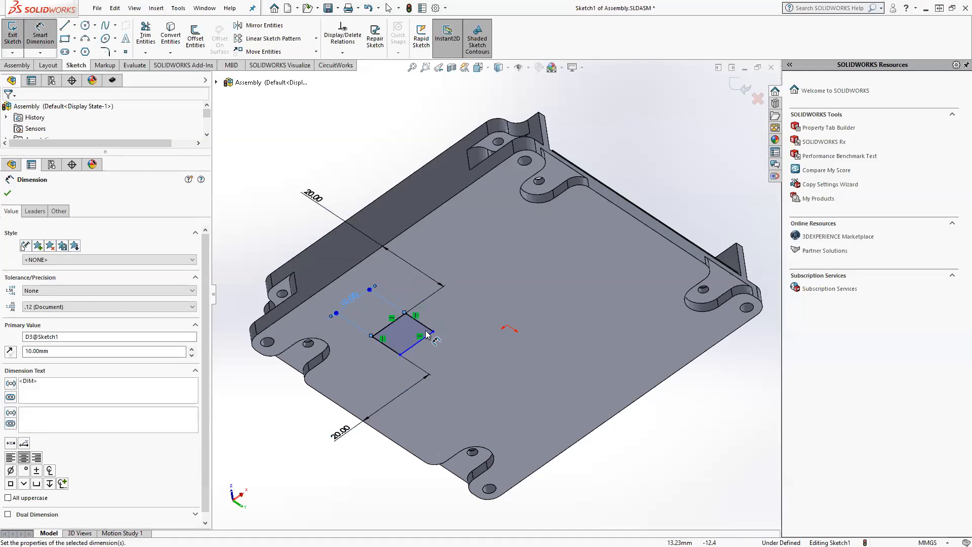
left_click(391, 351)
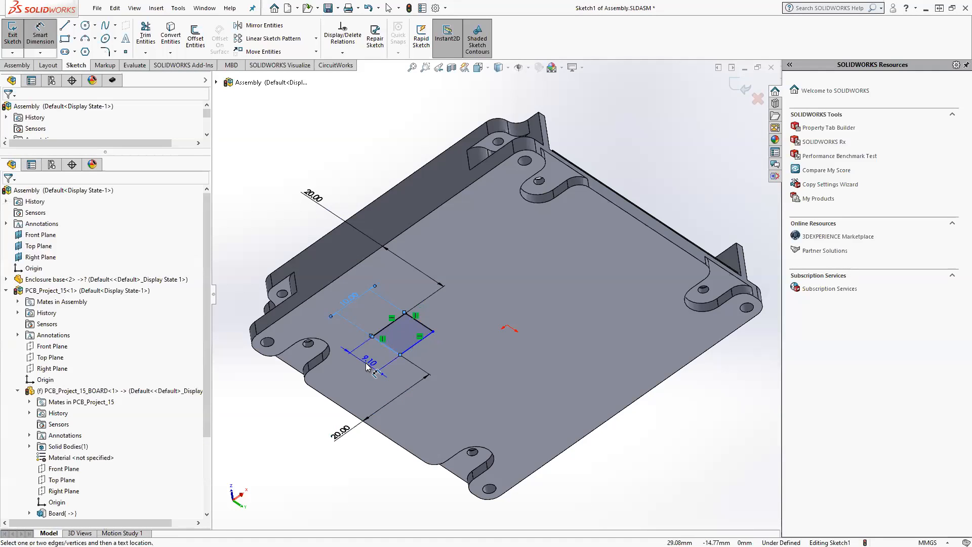
left_click(367, 367)
type("15")
key("Return")
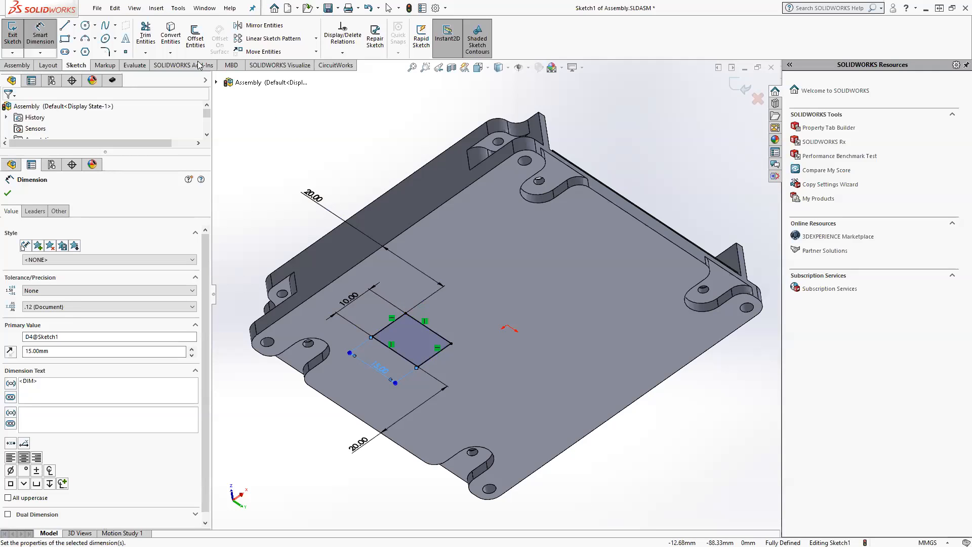
- Round all four corners of the rectangle with 2 mm sketch fillets
left_click(104, 52)
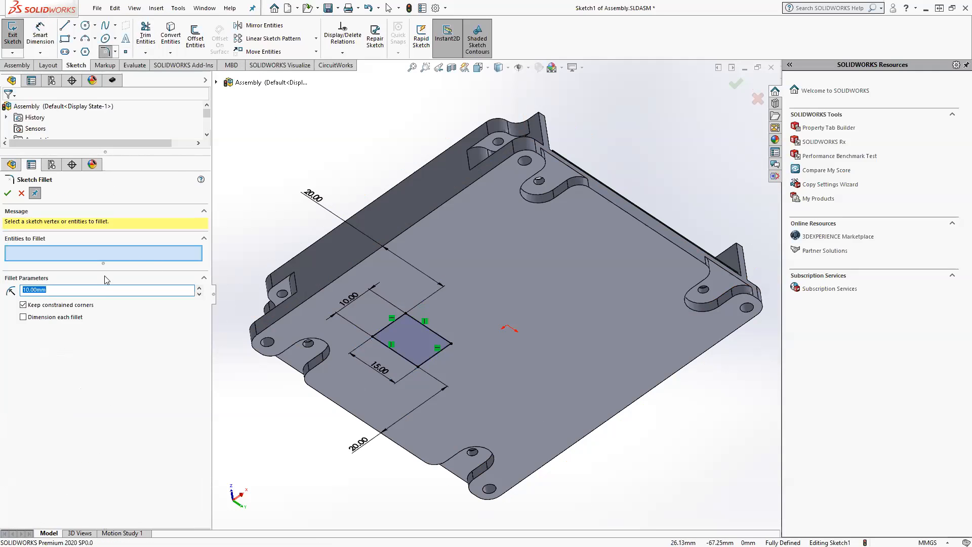
left_click(406, 315)
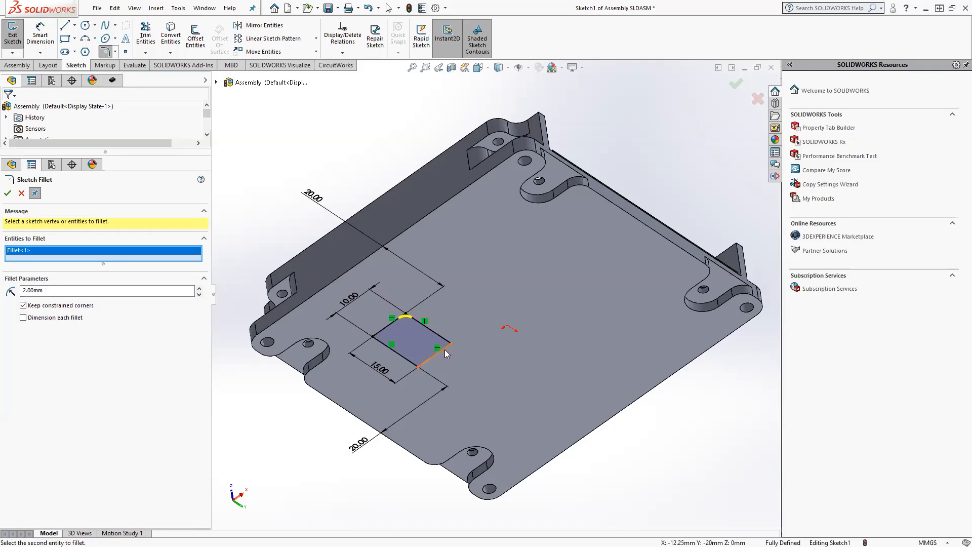
left_click(449, 344)
left_click(419, 364)
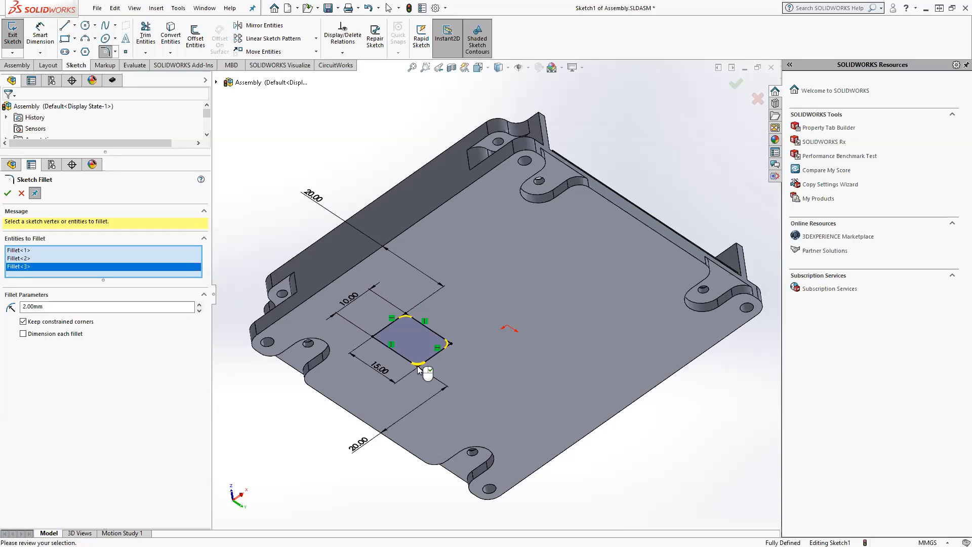
left_click(374, 337)
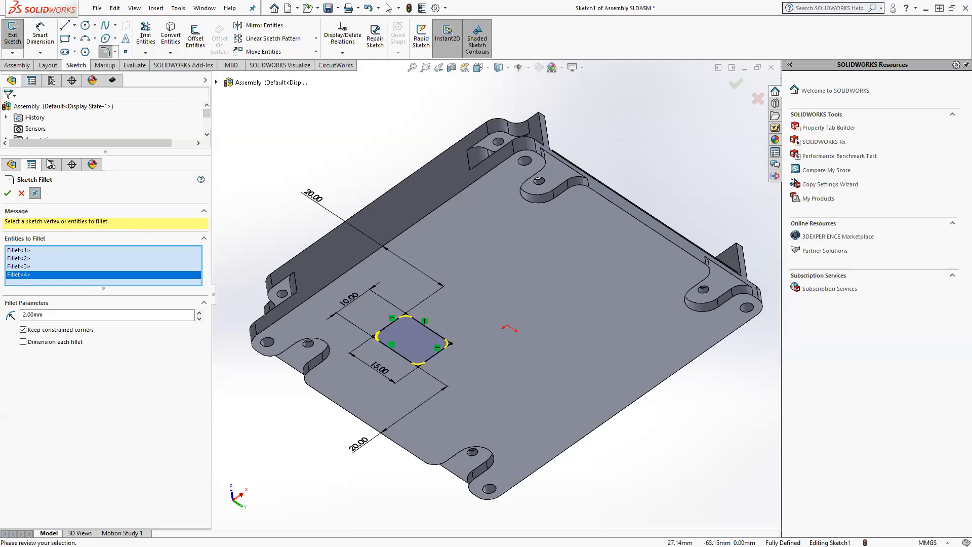
left_click(8, 193)
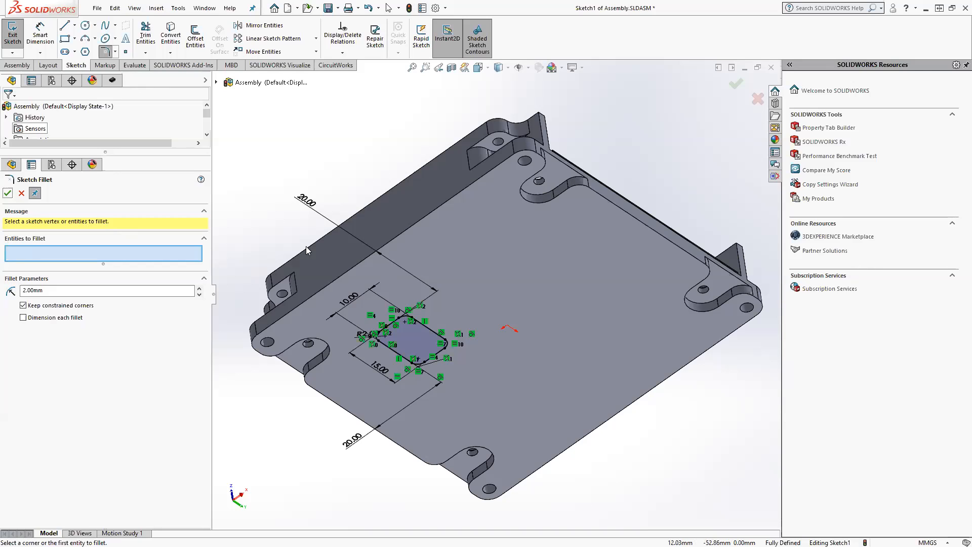
left_click(8, 194)
- Finish the sketch and cut the profile Through All, keeping the scope on automatically selected components without propagating to parts
left_click(737, 93)
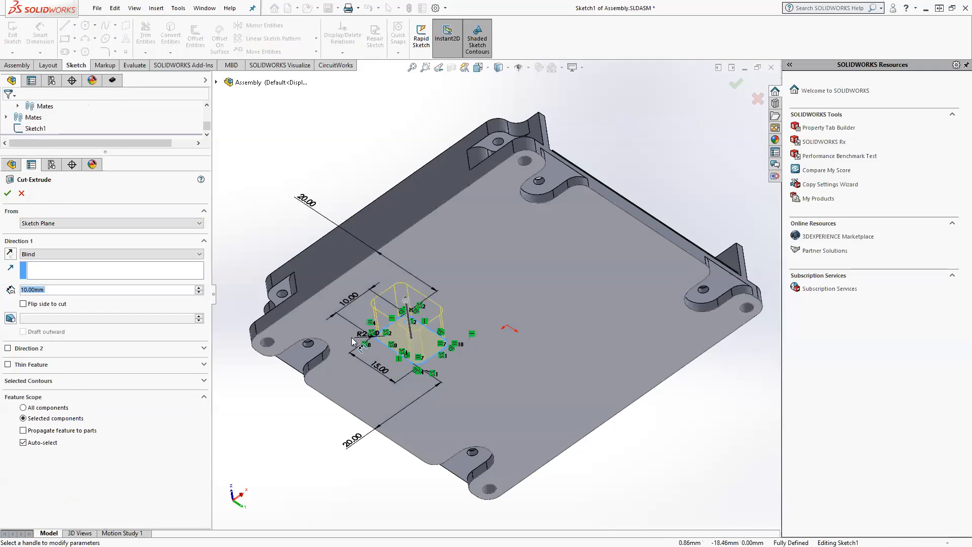
middle_click_drag(352, 337, 355, 451)
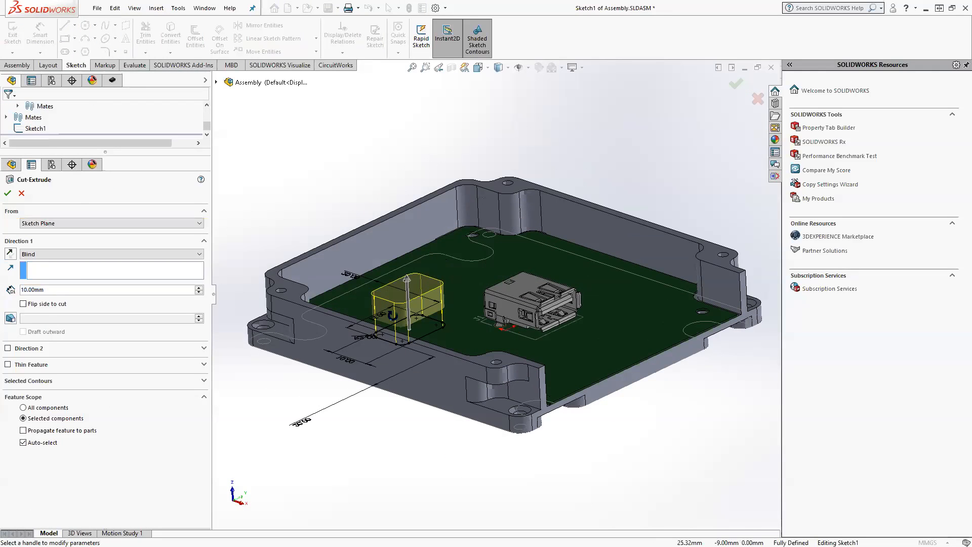
left_click(72, 254)
left_click(75, 267)
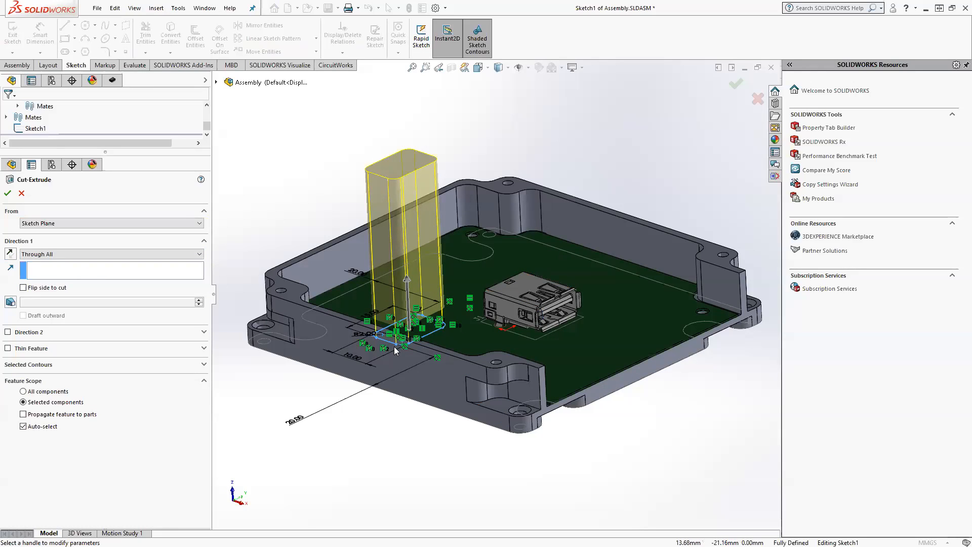
scroll(394, 347, "down", 1)
scroll(422, 342, "up", 1)
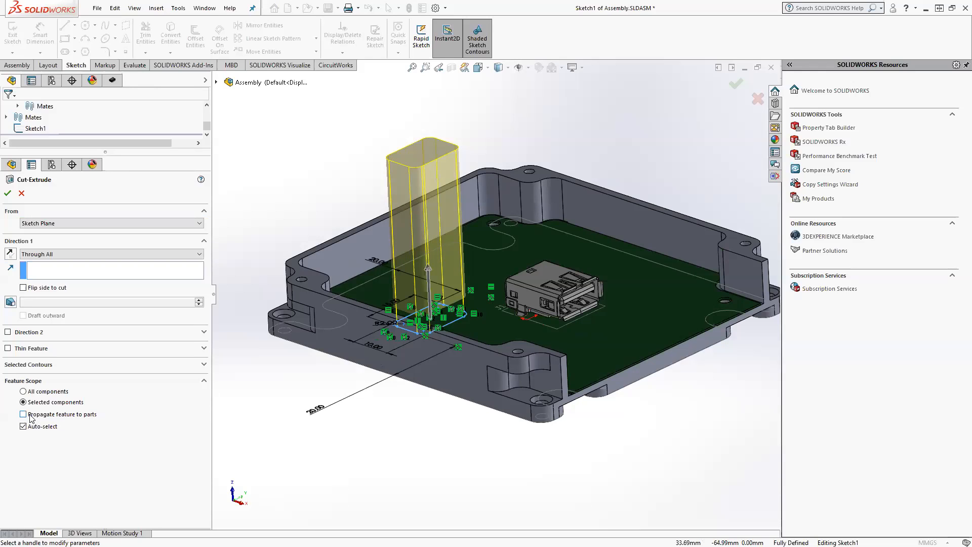
left_click(7, 194)
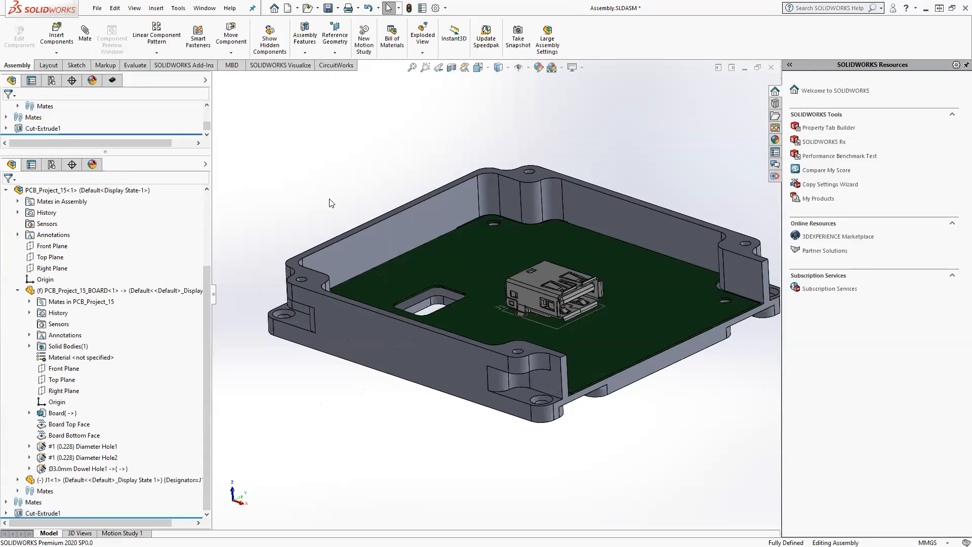
- Inspect the opening in the assembly, check the board part in its own window for the cut, and return to the assembly
middle_click_drag(338, 216, 394, 284)
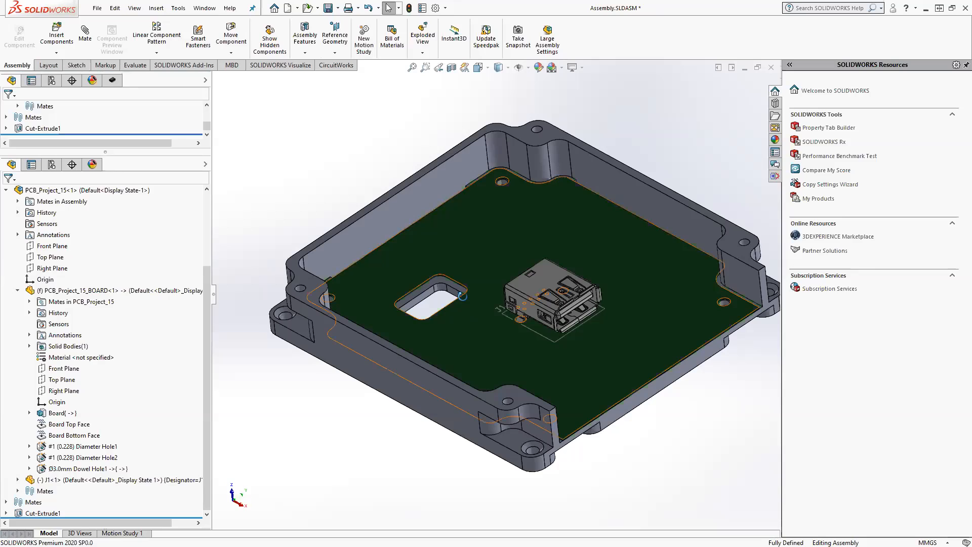
middle_click_drag(463, 297, 452, 317)
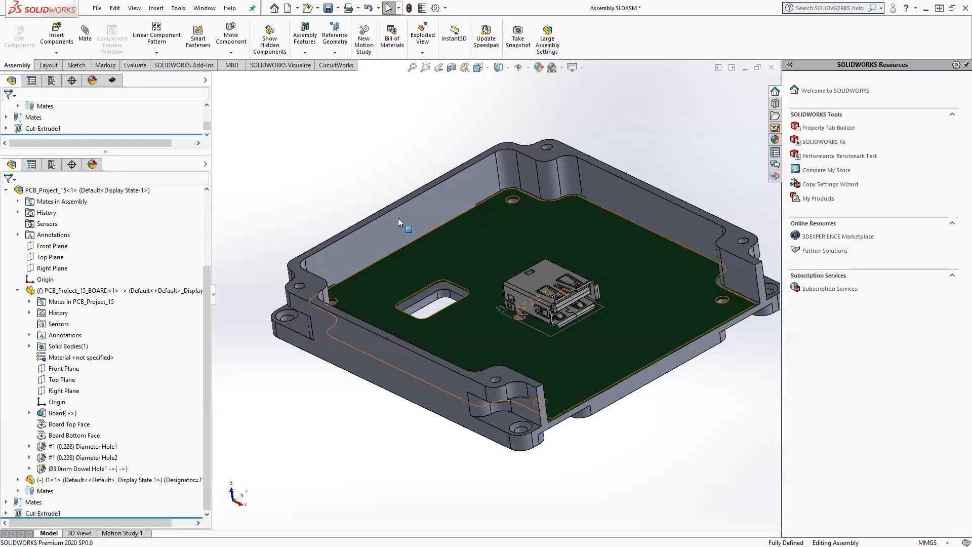
right_click(474, 237)
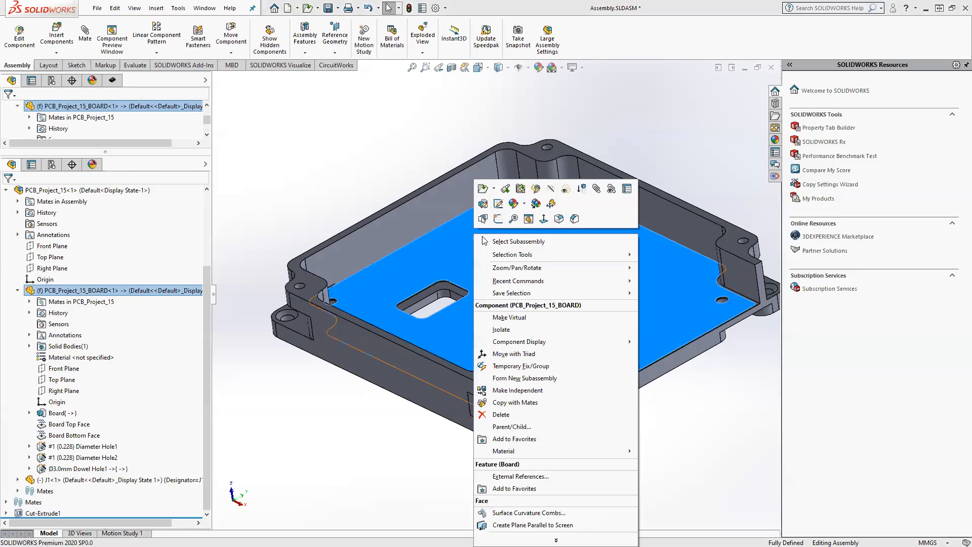
left_click(499, 207)
middle_click_drag(482, 209, 569, 187)
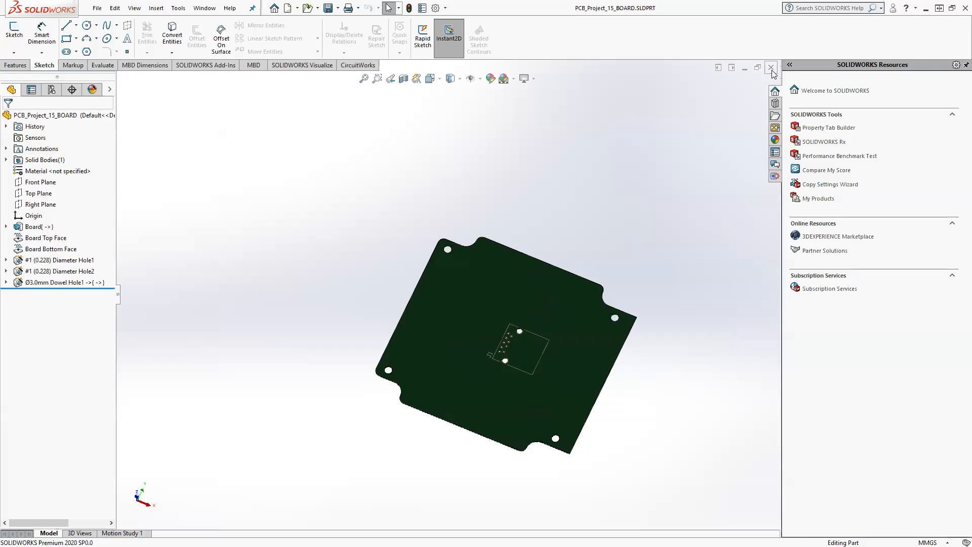
left_click(772, 68)
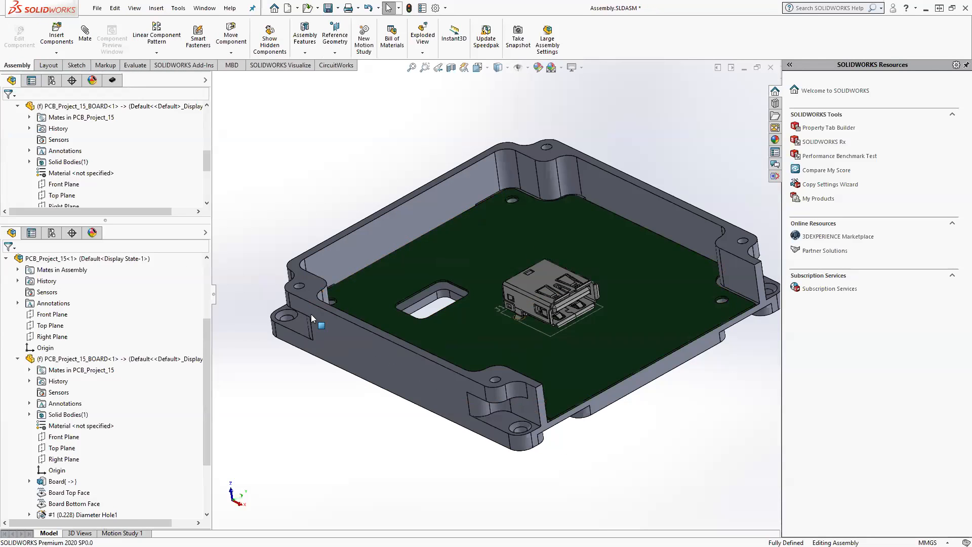
- Edit the assembly cut so it propagates to parts, with the enclosure base and the board in its feature scope
scroll(208, 326, "down", 3)
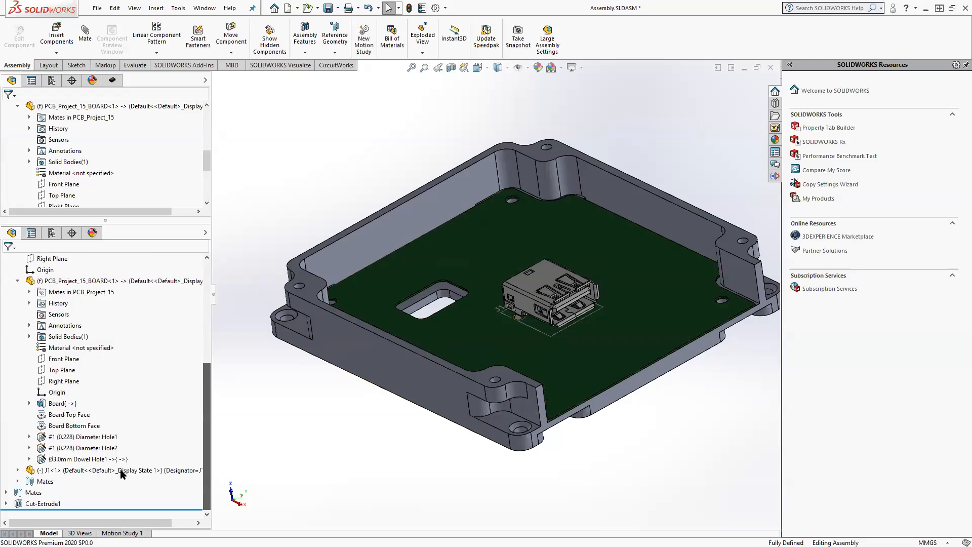
right_click(52, 505)
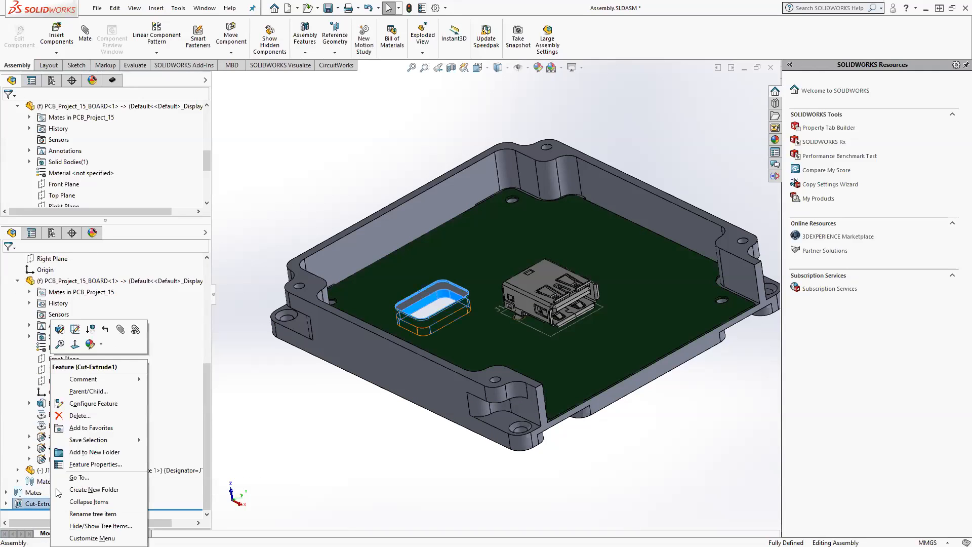
left_click(61, 330)
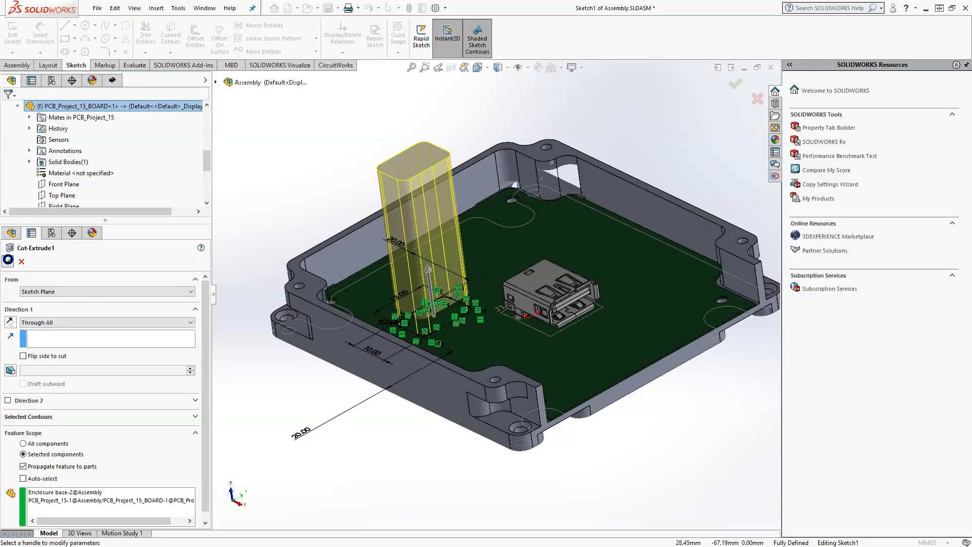
left_click(736, 84)
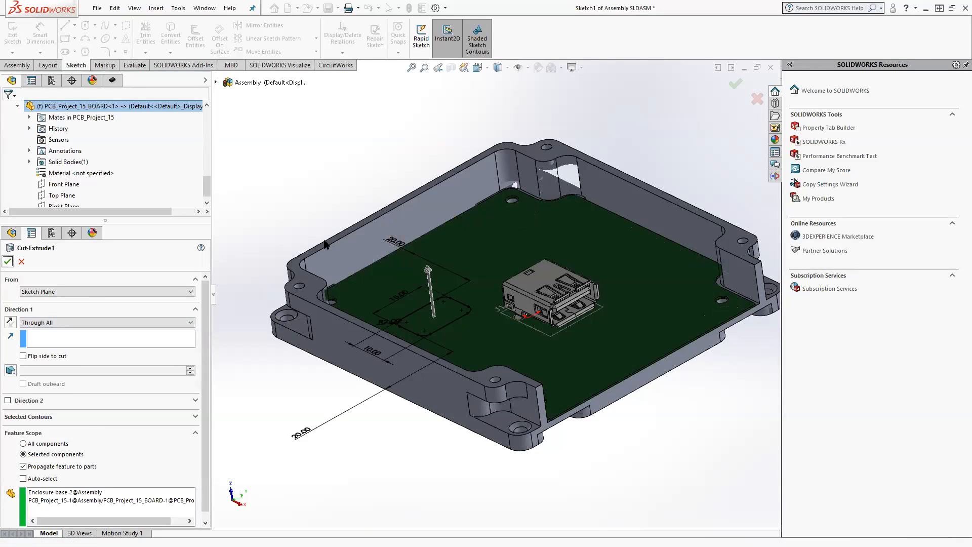
- Open the board part in its own window to check the propagated cutout, return to the assembly, and save it
right_click(450, 251)
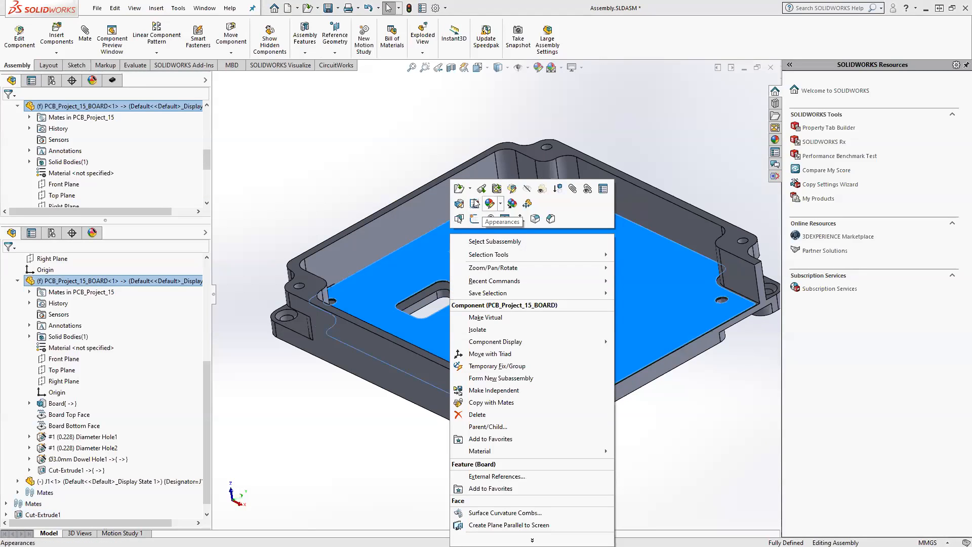
left_click(459, 189)
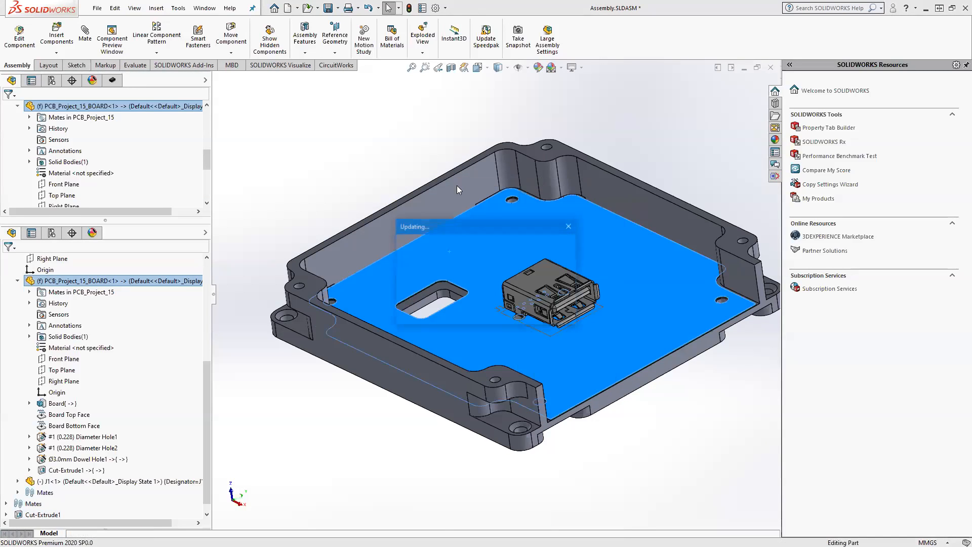
middle_click_drag(475, 289, 465, 363)
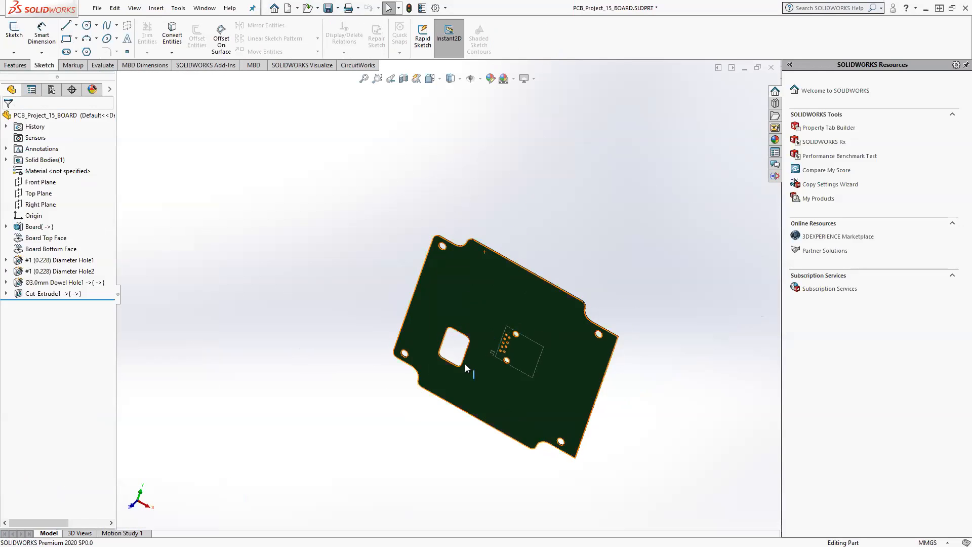
left_click(776, 69)
left_click(467, 275)
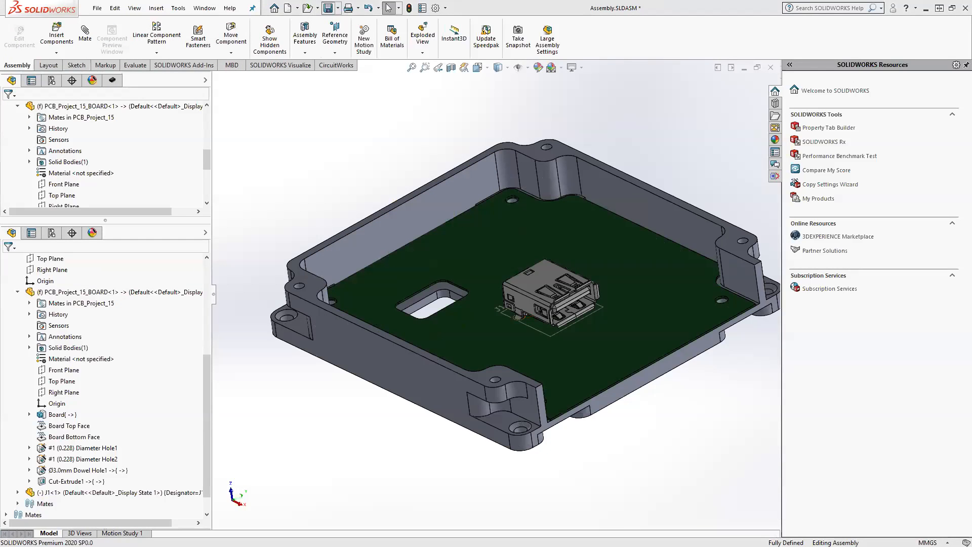
left_click(328, 8)
- Edit the PCB_Project_15 subassembly in place within the enclosure assembly and start a mate at connector J1
middle_click_drag(591, 341, 551, 346)
scroll(548, 354, "down", 3)
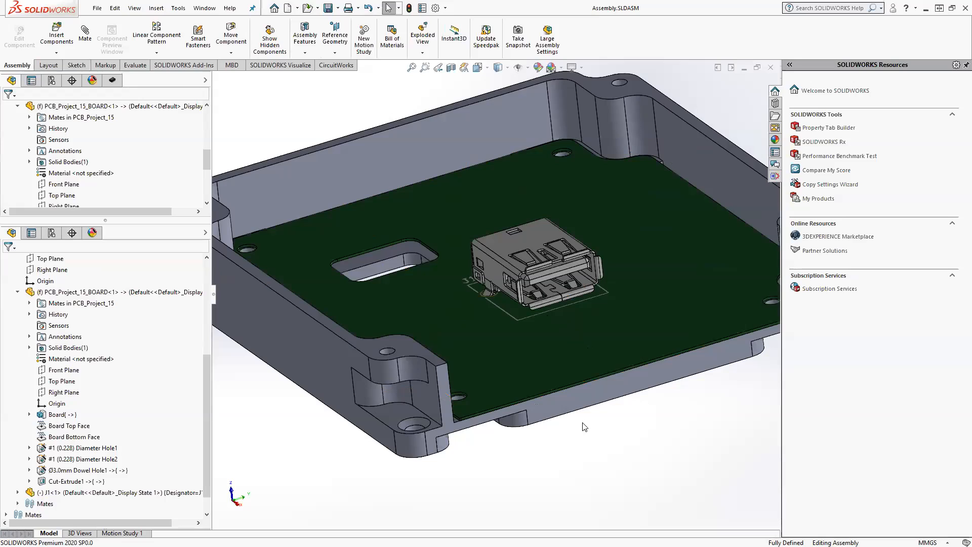
scroll(584, 427, "down", 2)
left_click_drag(129, 216, 119, 347)
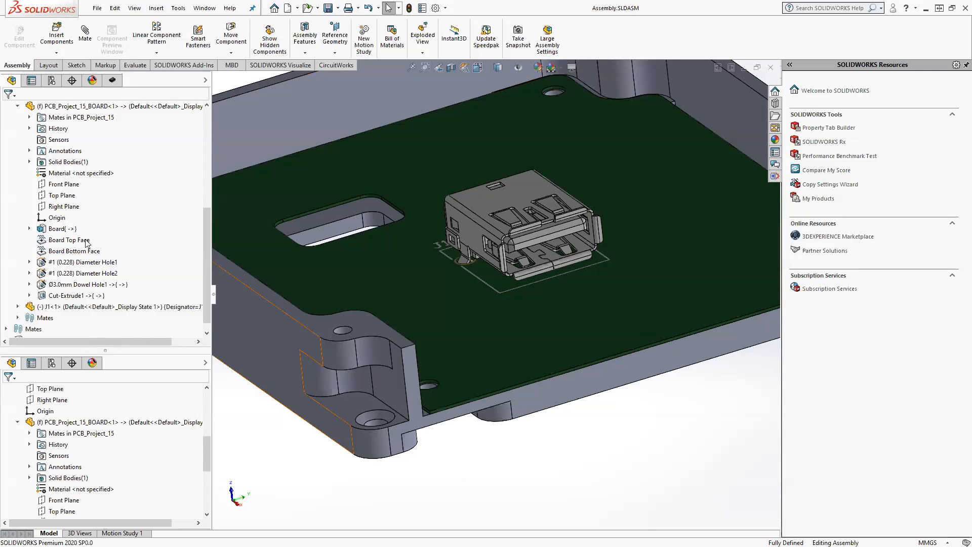
scroll(86, 242, "up", 5)
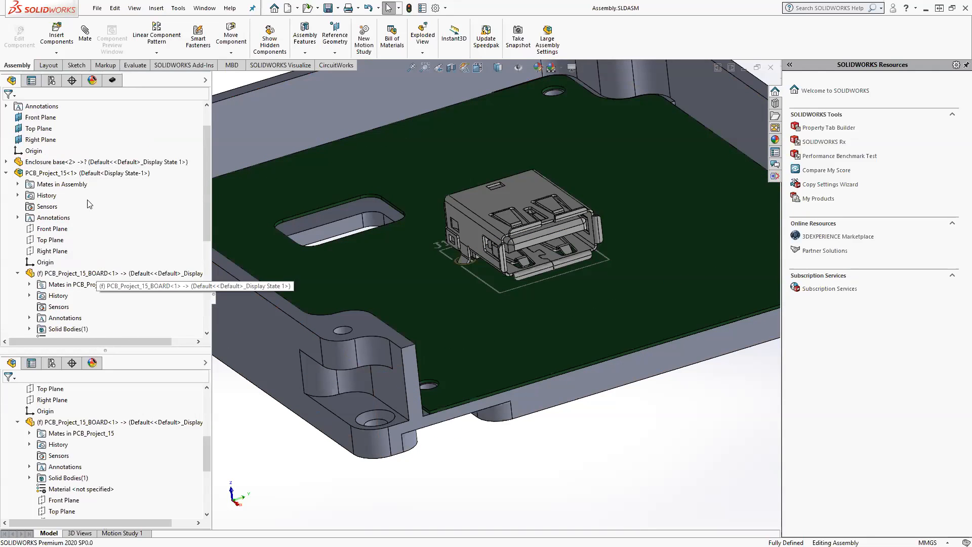
left_click(121, 173)
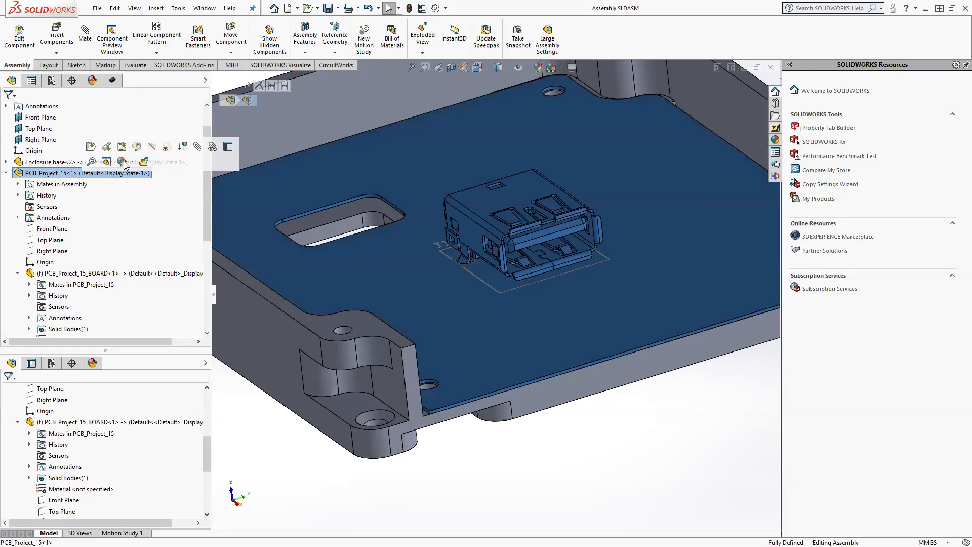
left_click(136, 147)
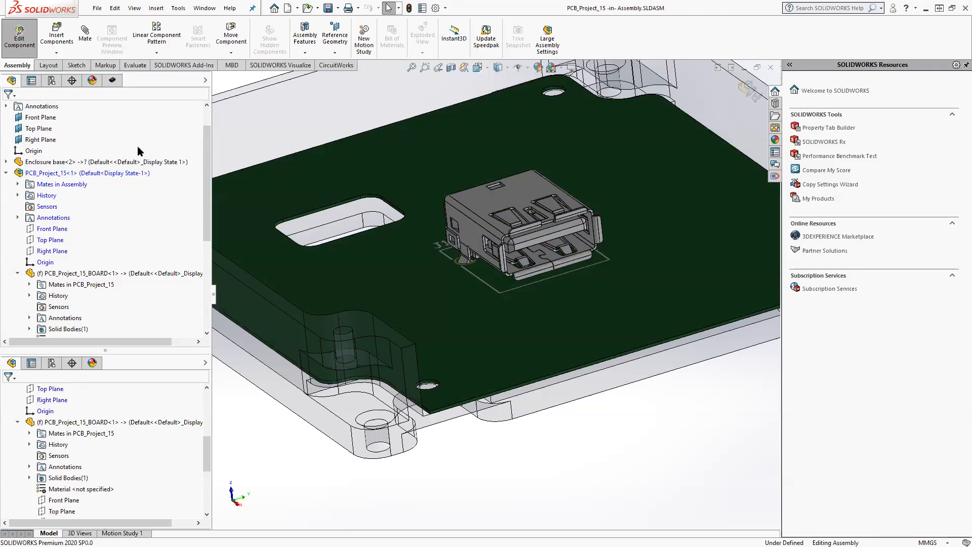
left_click(85, 33)
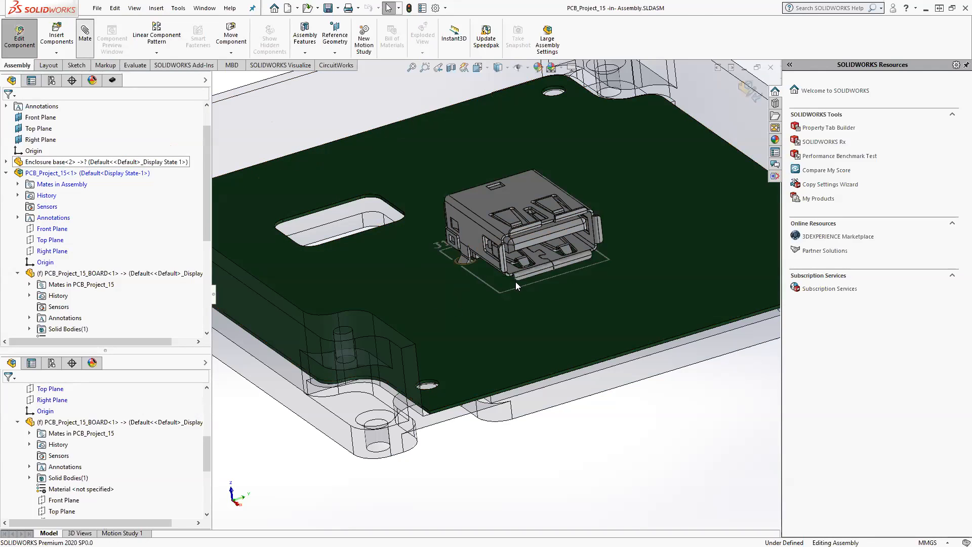
scroll(515, 282, "down", 5)
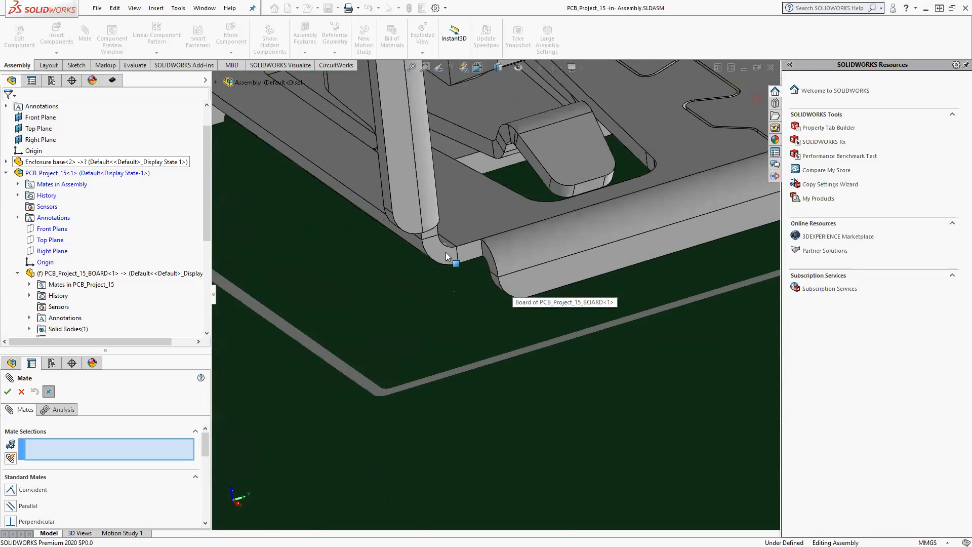
left_click(446, 252)
left_click(445, 252)
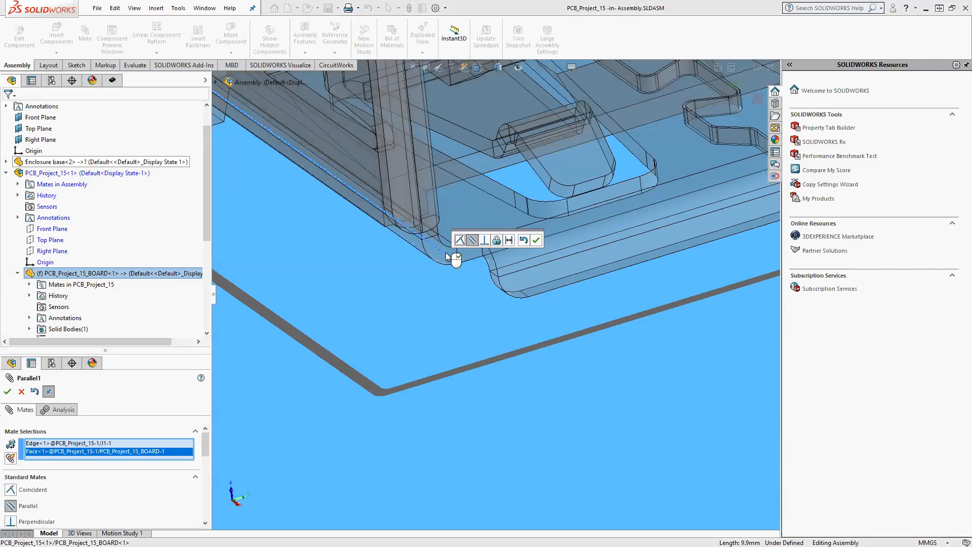
right_click(69, 452)
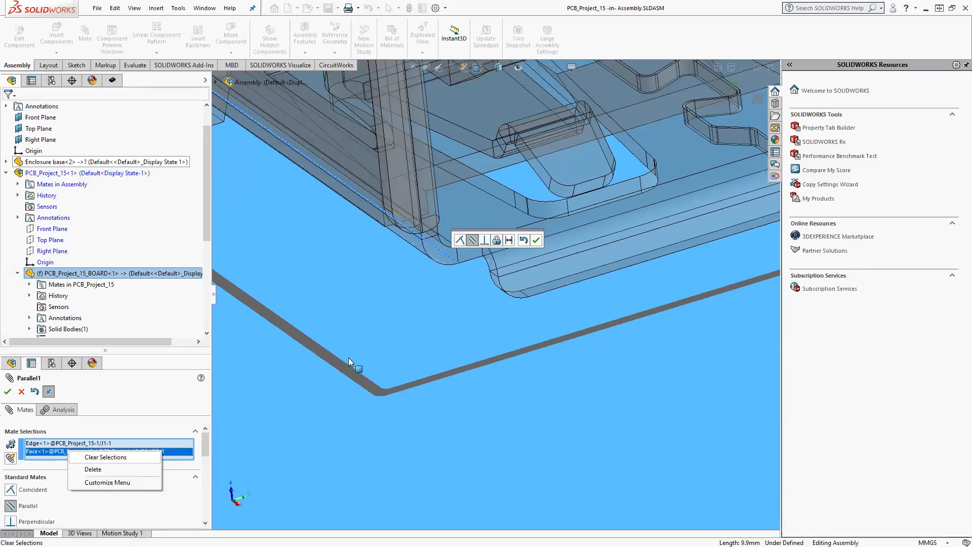
left_click(106, 457)
- Mate the small corner face at the front of connector J1 coincident with the board edge at the enclosure's open side
left_click(446, 254)
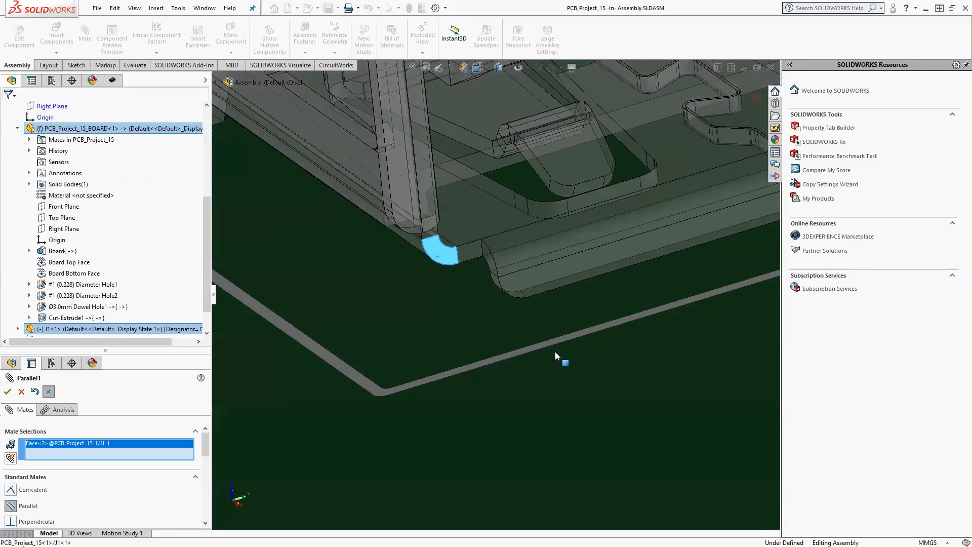
key("z")
key("z")
key("z")
key("z")
key("z")
key("z")
key("z")
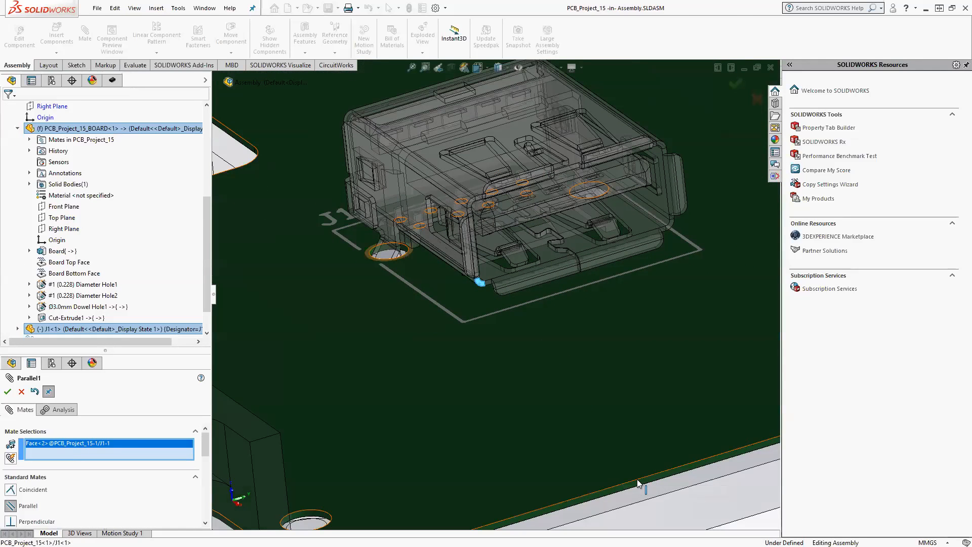
left_click(638, 481)
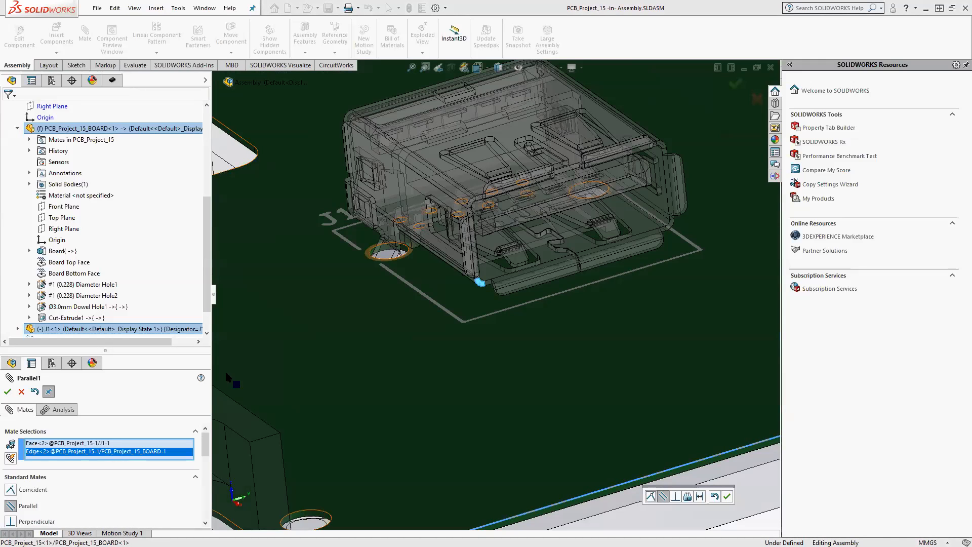
left_click(12, 490)
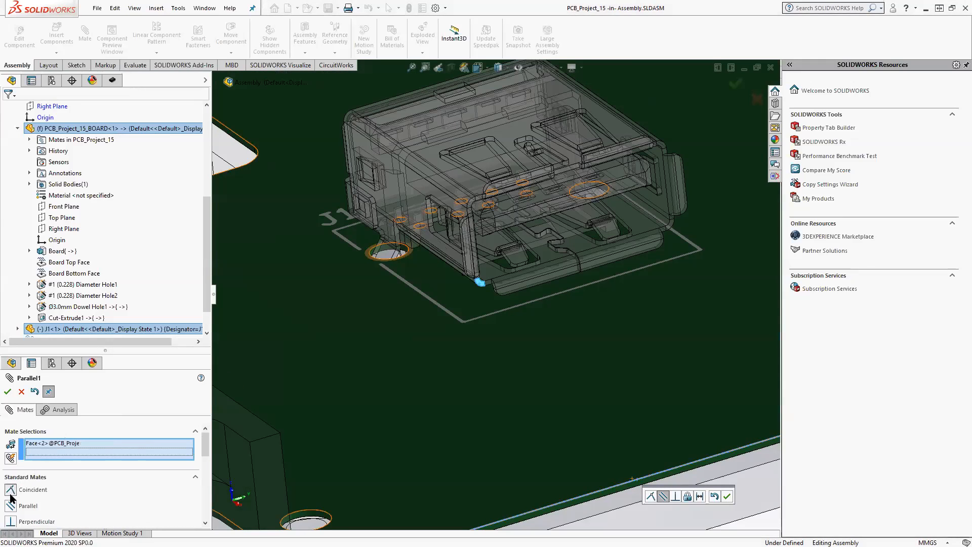
left_click_drag(109, 349, 108, 231)
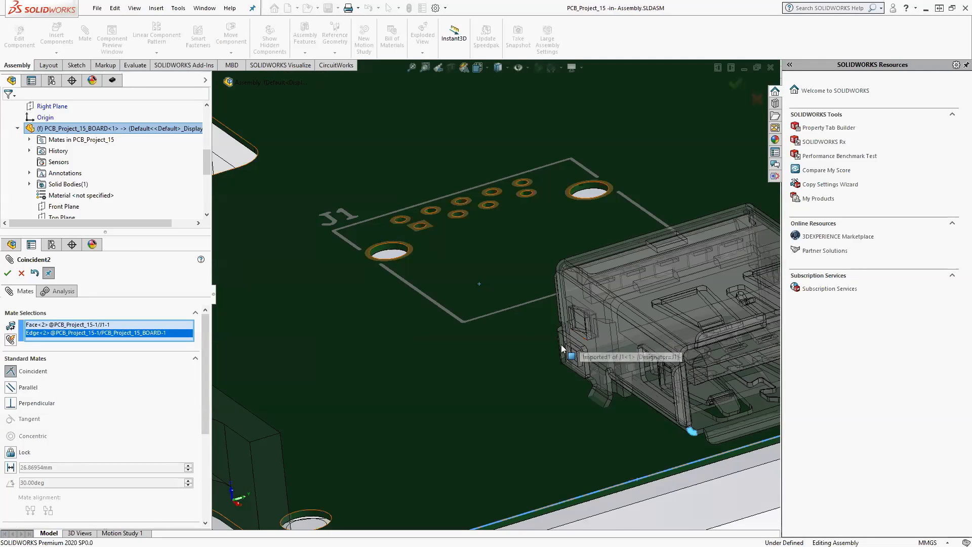
scroll(583, 345, "down", 3)
left_click(8, 273)
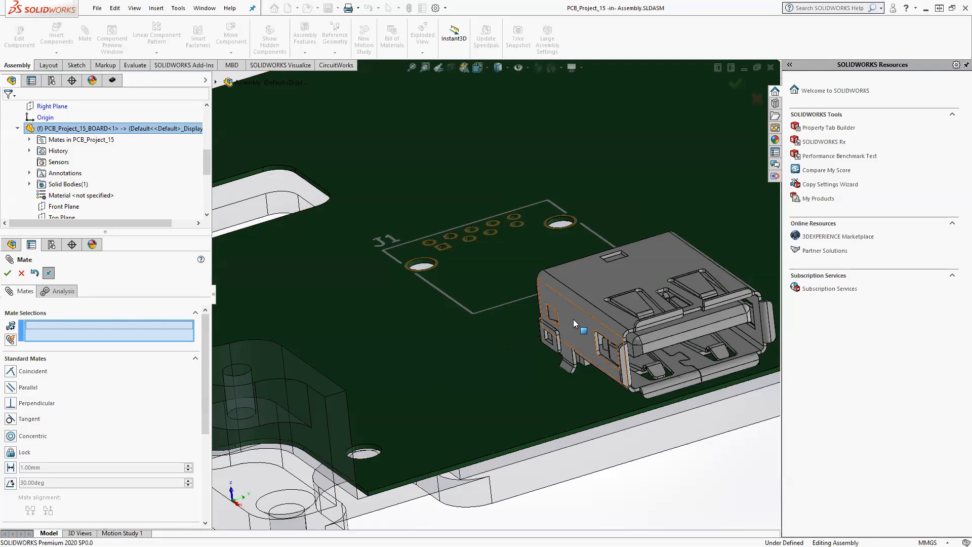
- Add a 25 mm distance mate between connector J1's side face and the adjacent side edge of the board
left_click(547, 333)
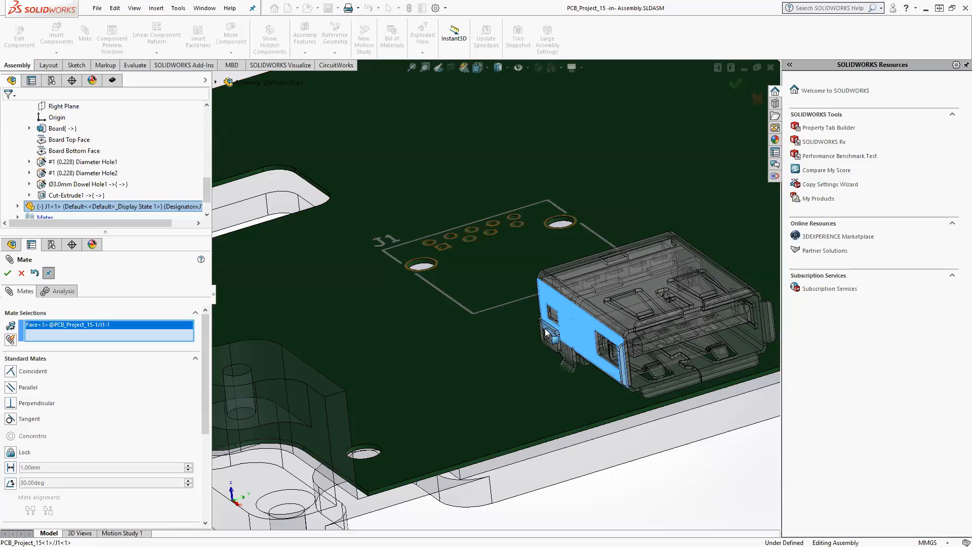
left_click(364, 490)
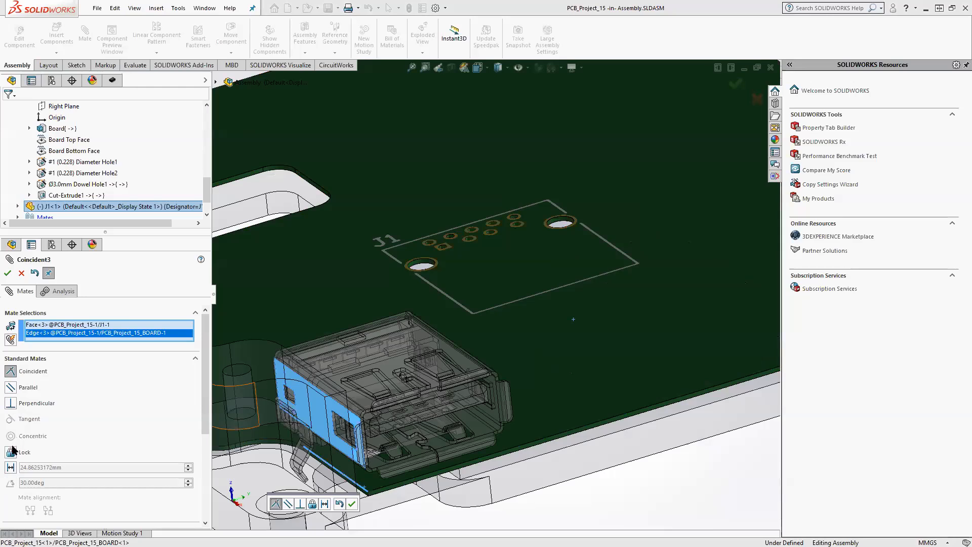
left_click(10, 467)
type("25")
key("Return")
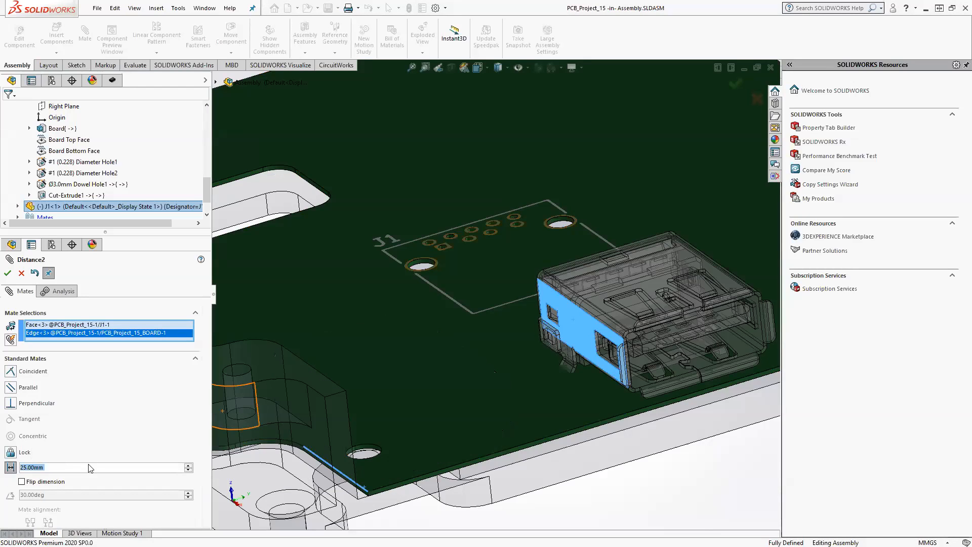
left_click(7, 274)
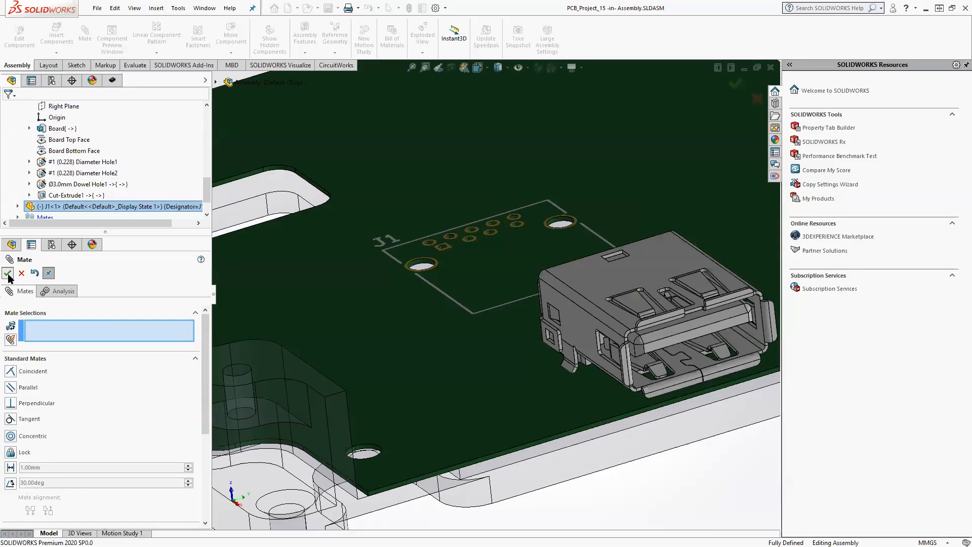
left_click(7, 274)
- Finish editing the PCB_Project_15 subassembly in place and return to the top-level assembly
scroll(455, 278, "up", 5)
middle_click_drag(552, 368, 597, 330)
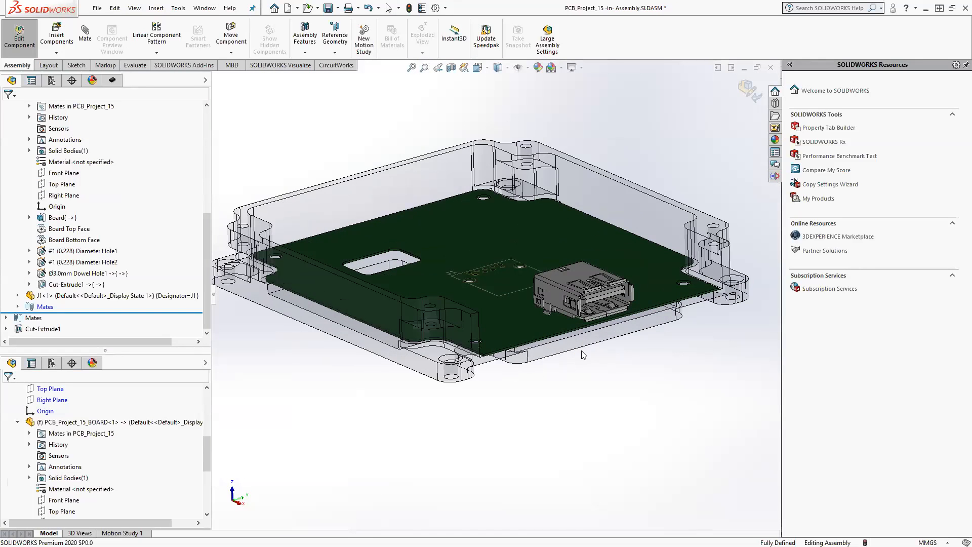
left_click(745, 89)
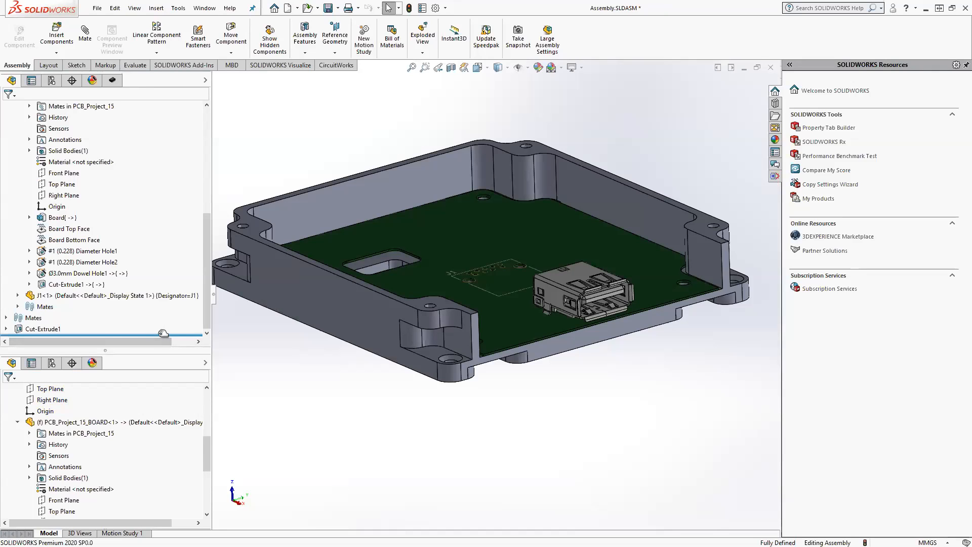
- Inspect connector J1's position at the board edge relative to its original footprint and the enclosure opening
scroll(618, 251, "down", 3)
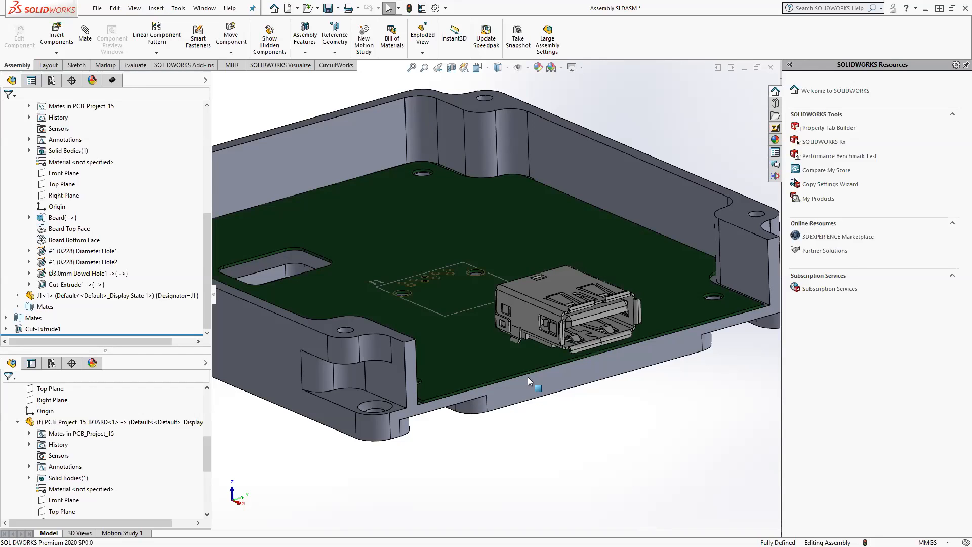
left_click(562, 280)
left_click(573, 429)
scroll(509, 433, "up", 3)
middle_click_drag(510, 433, 538, 494)
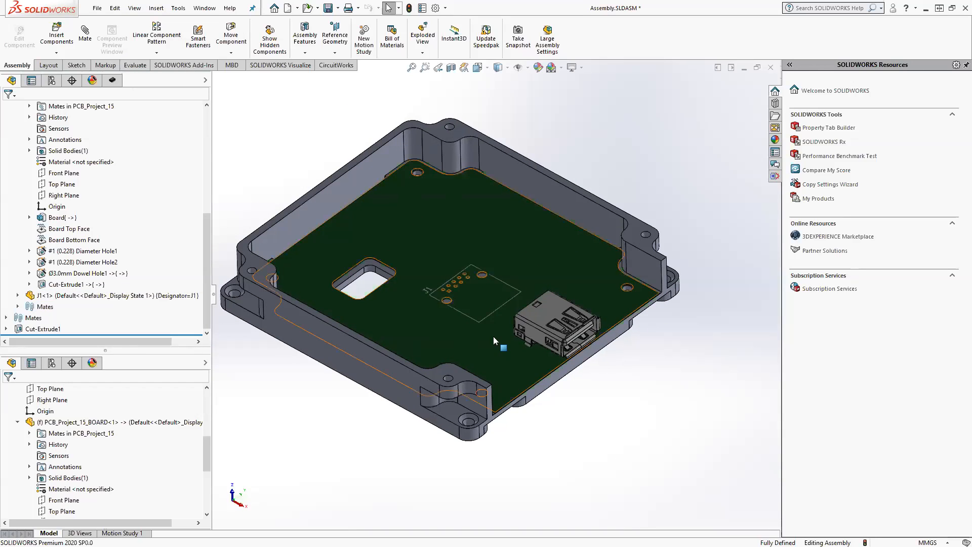
mouse_move(516, 353)
middle_mouse_down()
mouse_move(517, 317)
mouse_move(507, 327)
mouse_move(530, 336)
mouse_move(525, 354)
middle_mouse_up()
middle_click(534, 350)
middle_click(534, 350)
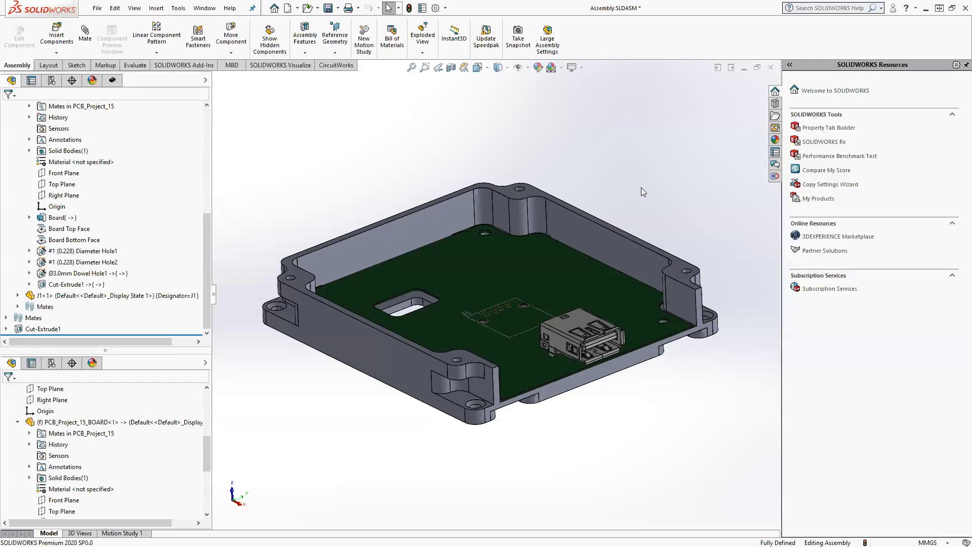
middle_click_drag(638, 188, 638, 200)
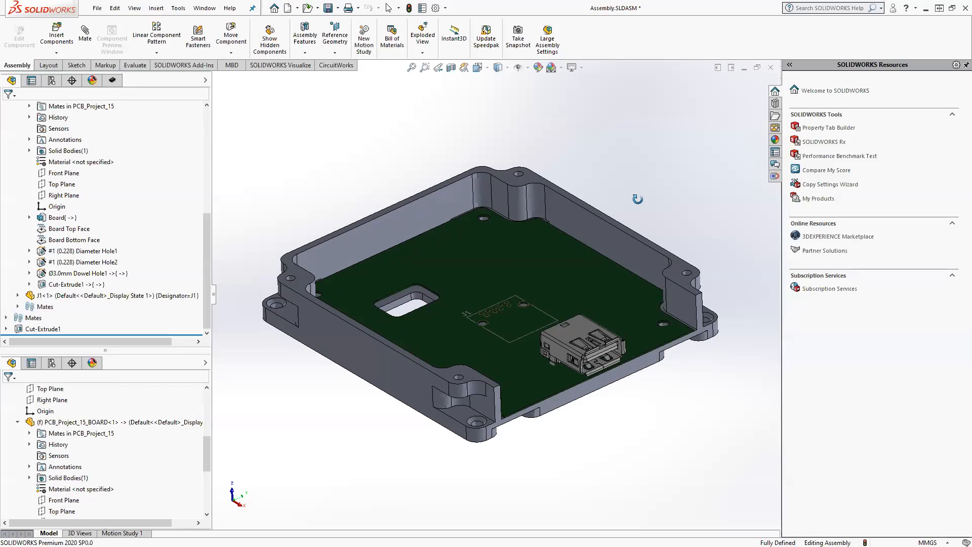
- Bring up Altium CoDesigner and open the PCB_Project_15 subassembly in its own window
scroll(105, 102, "up", 6)
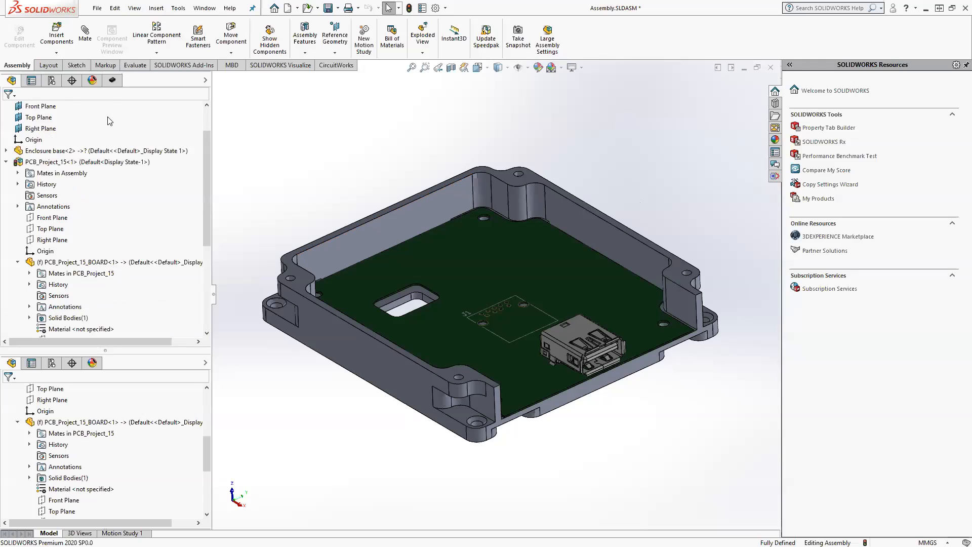
left_click(775, 177)
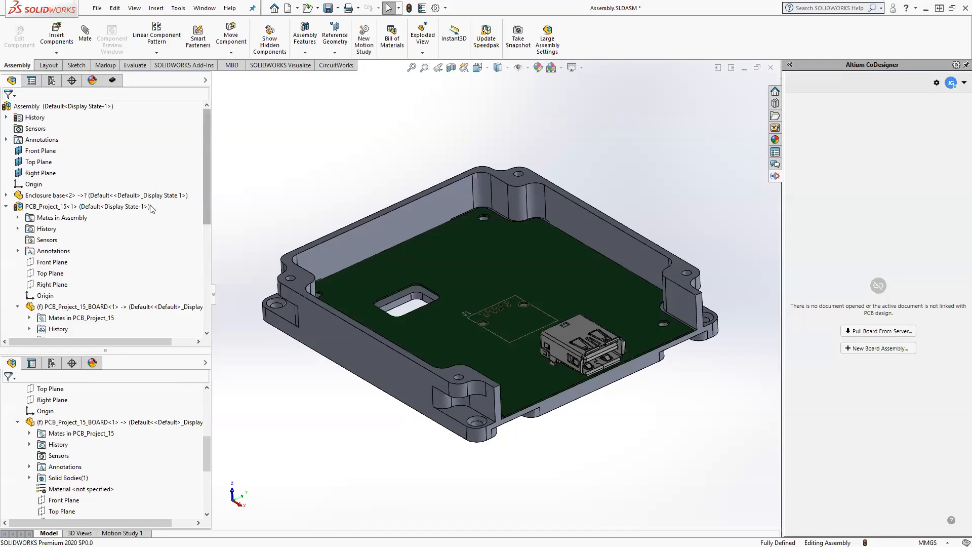
right_click(112, 207)
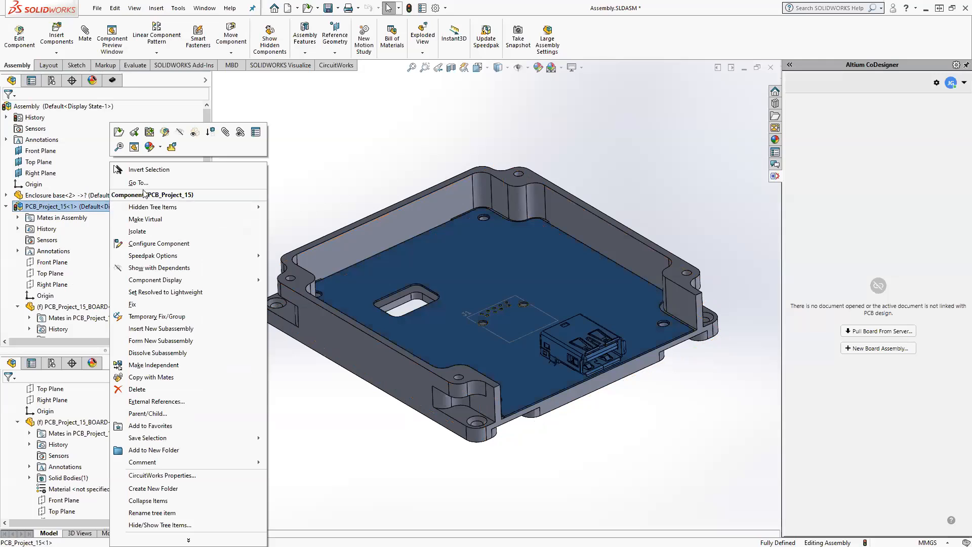
left_click(119, 132)
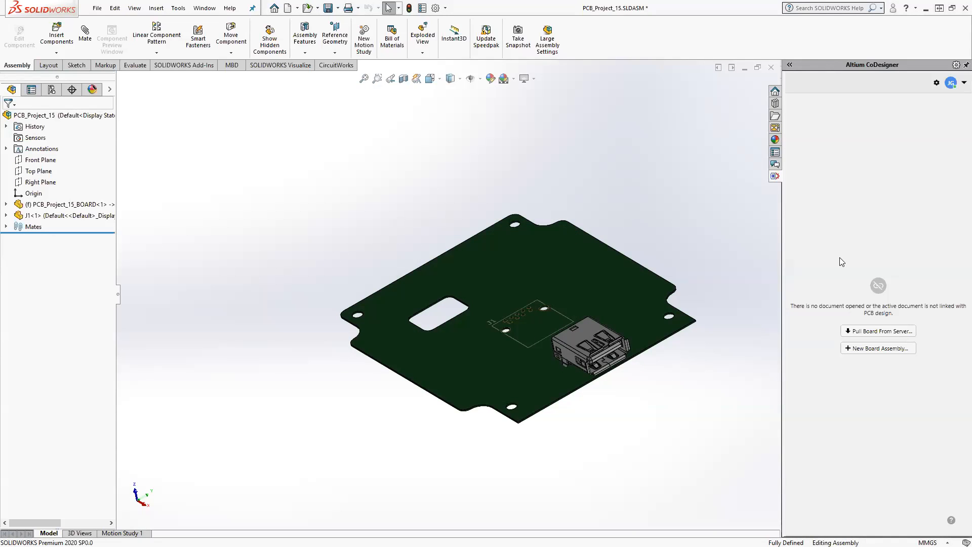
middle_click_drag(671, 302, 668, 264)
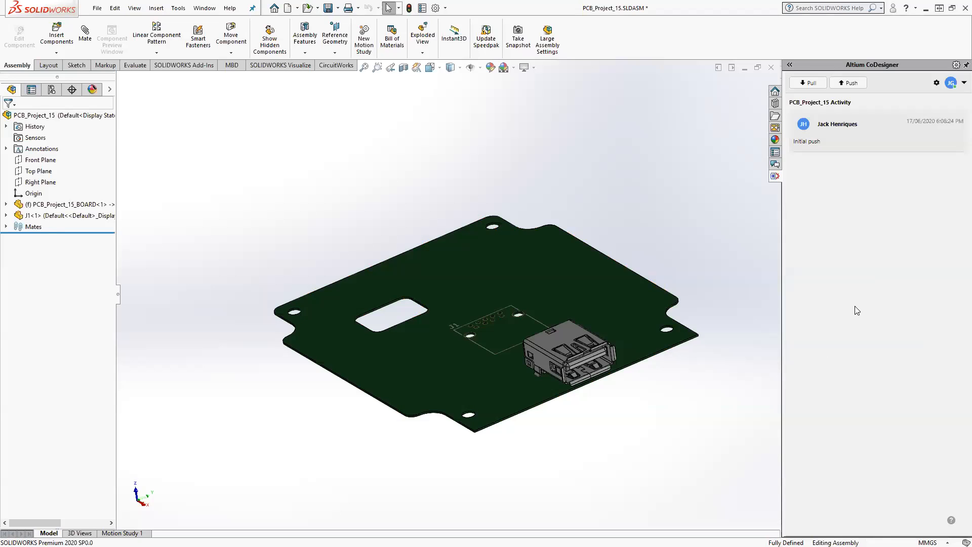
mouse_move(596, 280)
middle_mouse_down()
mouse_move(614, 265)
mouse_move(597, 281)
middle_mouse_up()
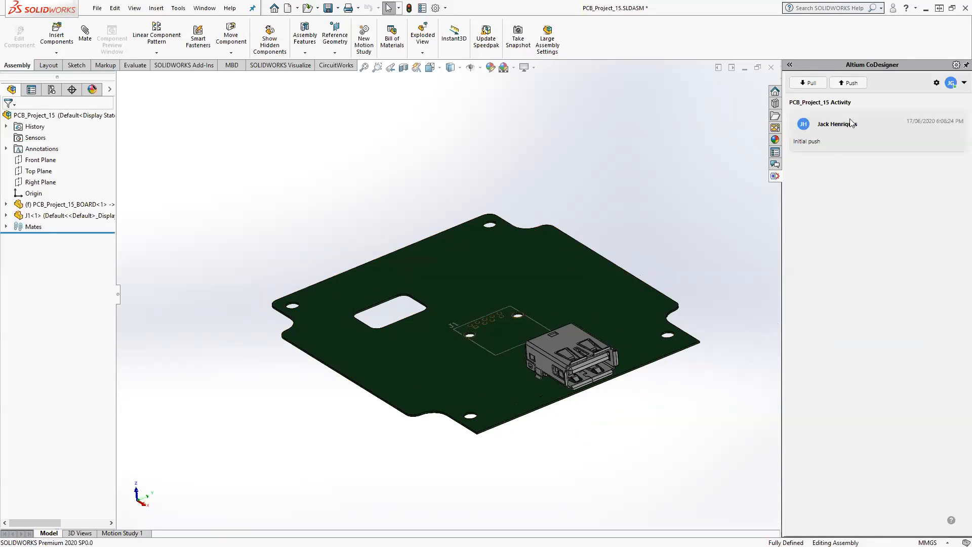
- Push the board changes with the comment lines "Redefined board outline", "Created mounting holes", "Moved and constrained USB 3" and "Created cutout"
left_click(851, 84)
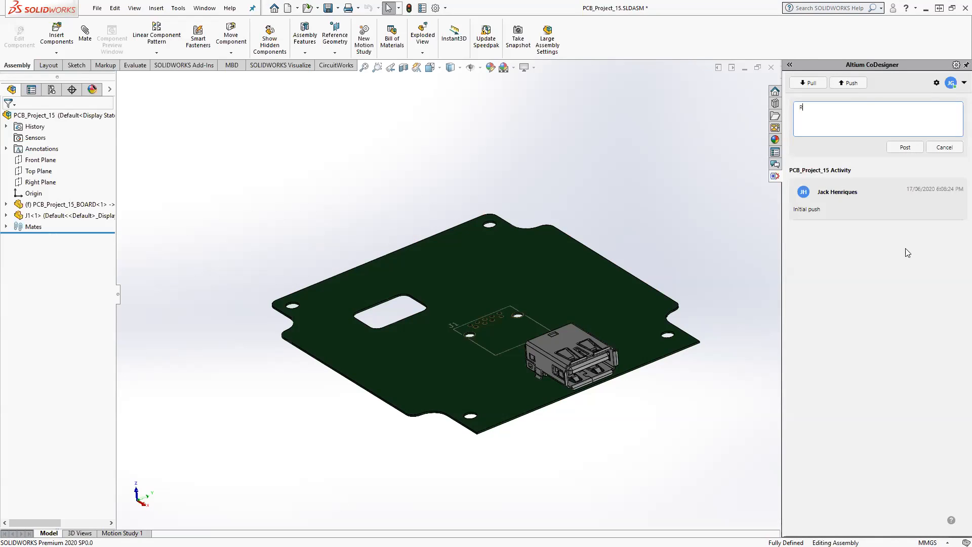
type("Redefined board outline ")
type("Created mounting h")
type("oles Moved and const")
type("rained")
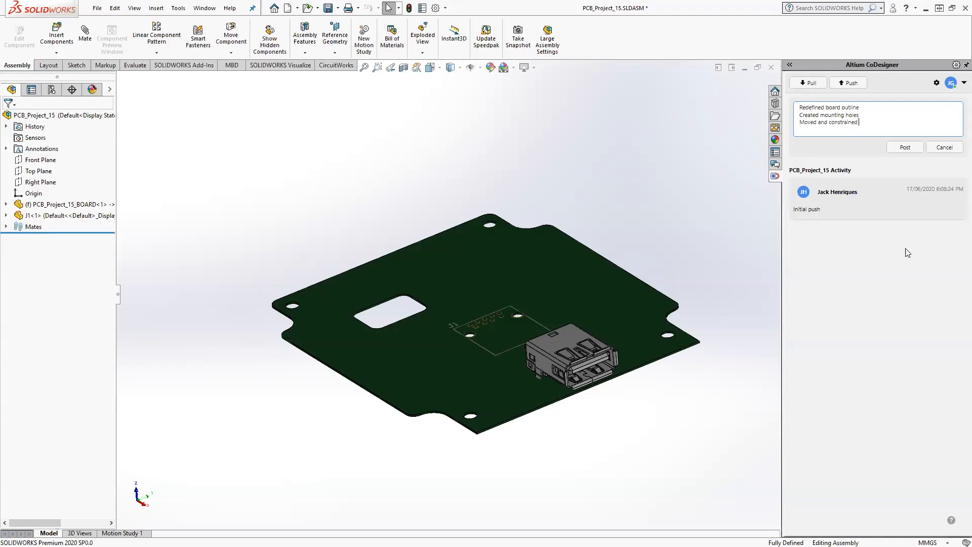
type(" USB 3 ")
type("Created cutout")
left_click(913, 147)
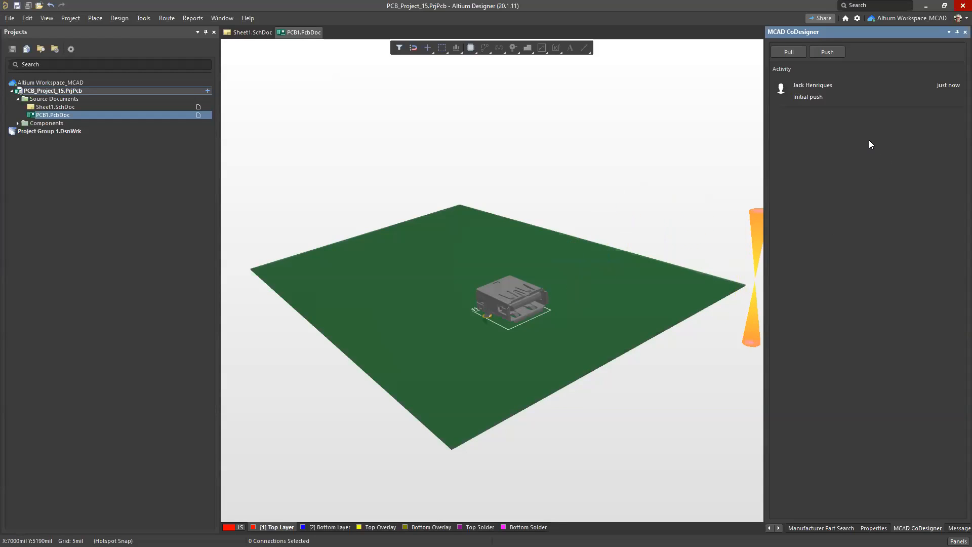
- Switch to Altium Designer, pull the mechanical changes, preview the board outline, J1, hole and cutout entries, and apply them all to PCB1.PcbDoc
left_click(797, 53)
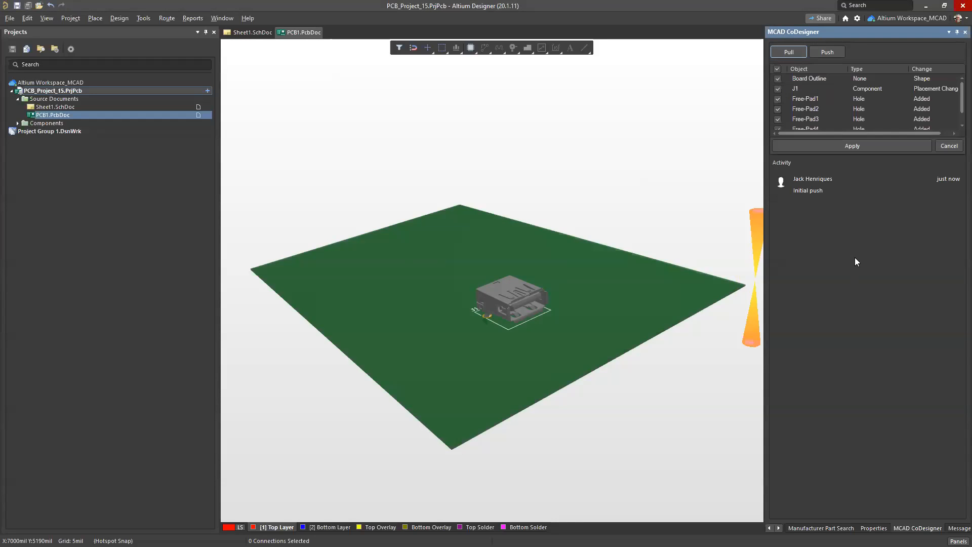
left_click(890, 78)
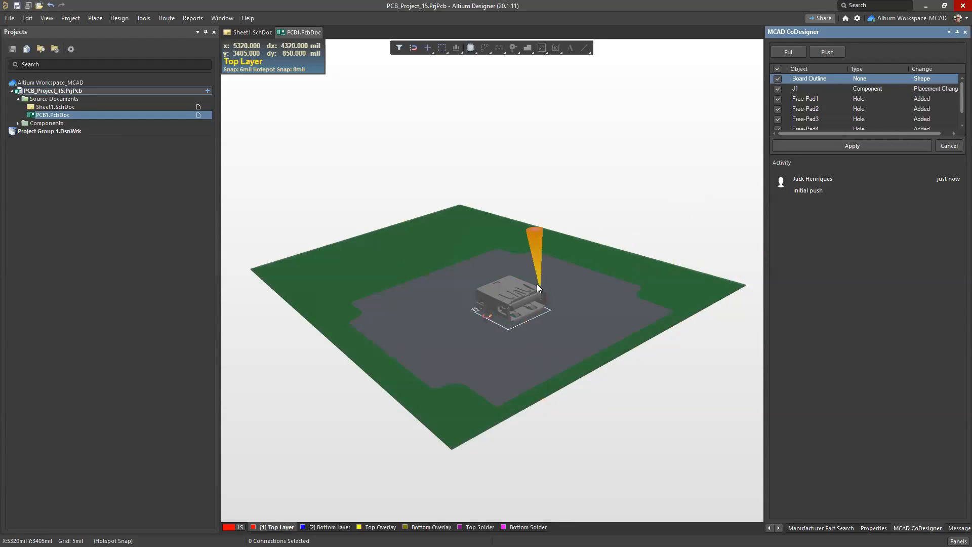
left_click(837, 88)
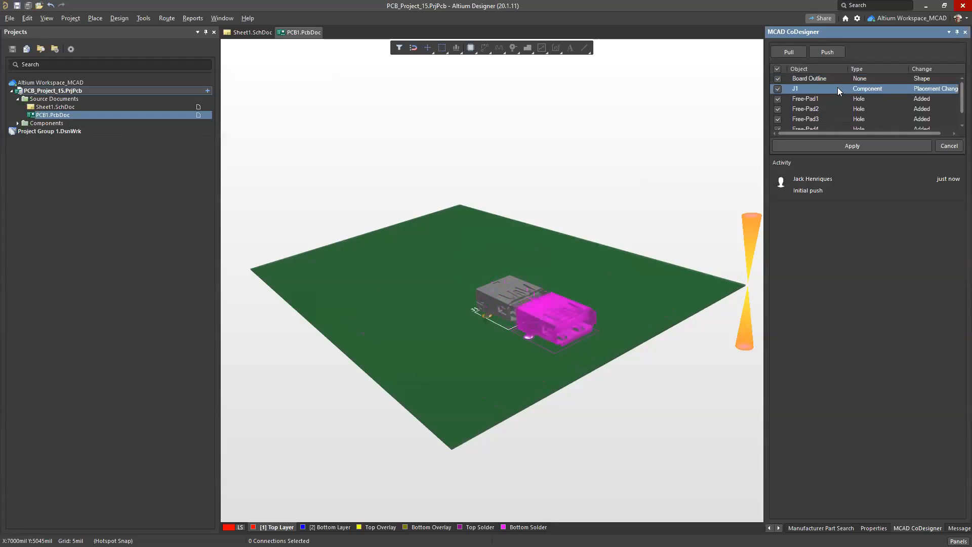
left_click(837, 101)
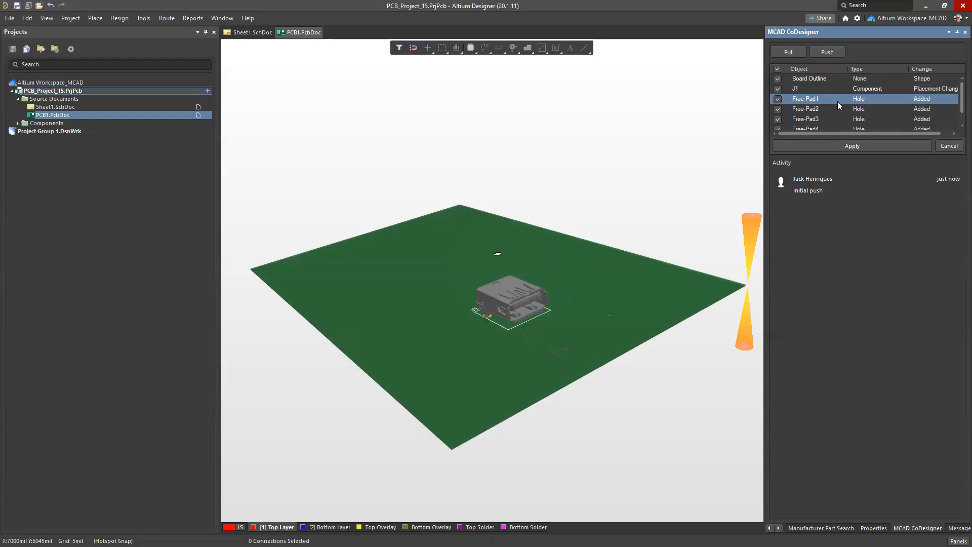
left_click(836, 111)
left_click(833, 121)
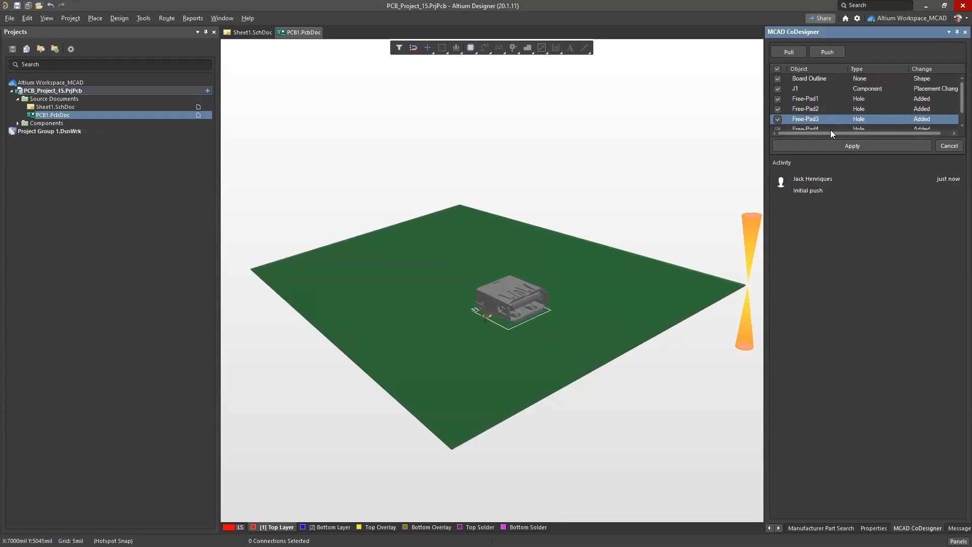
left_click(831, 125)
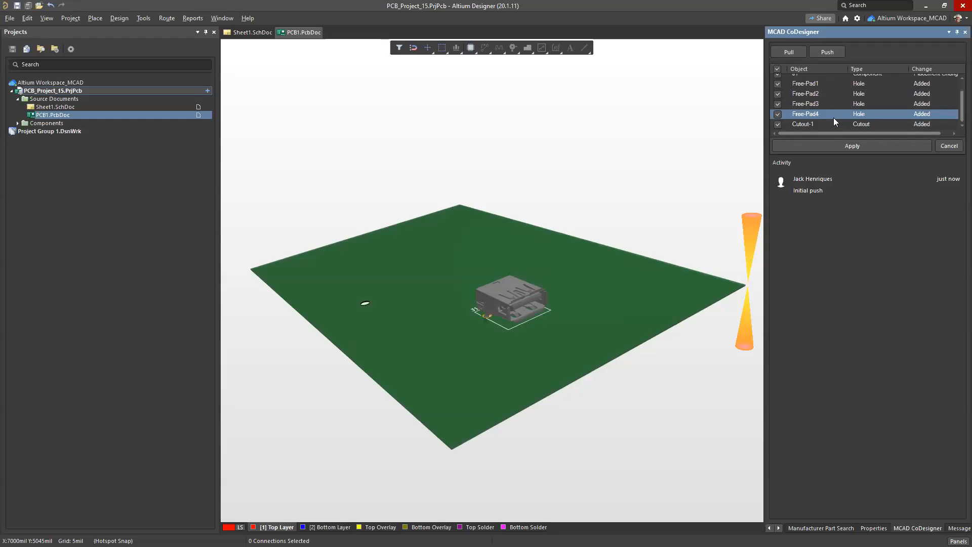
left_click(832, 124)
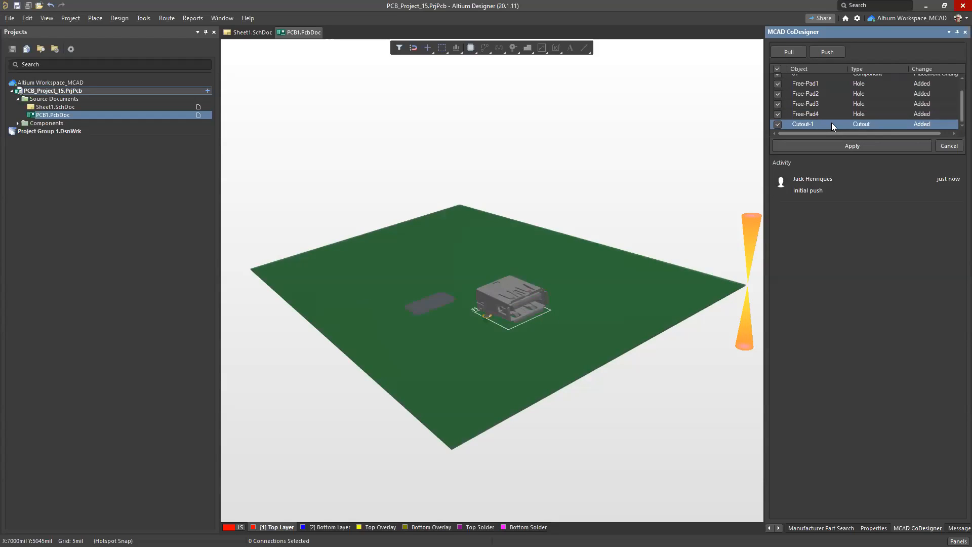
left_click(819, 147)
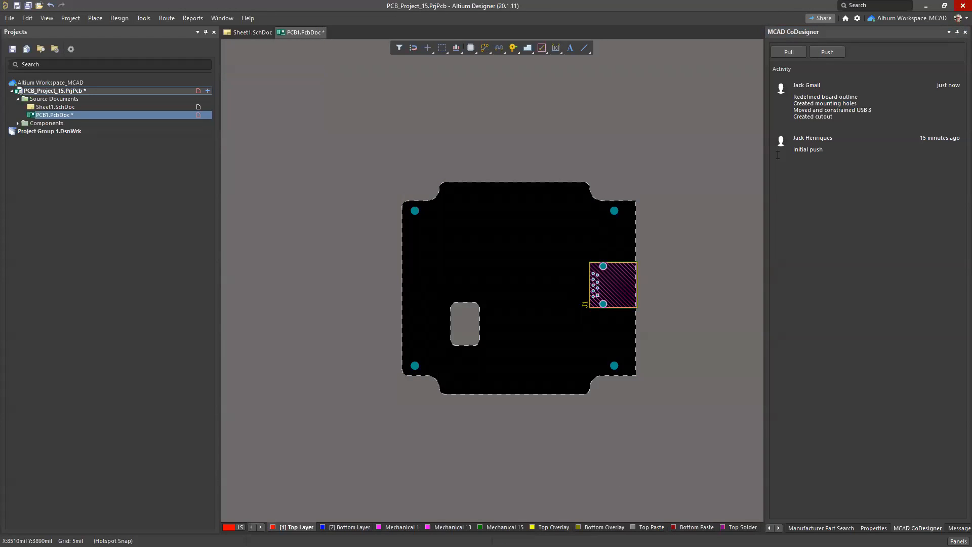
- Examine the updated board's outline, holes, cutout and J1 placement in the board planning, 2D and 3D views
key("1")
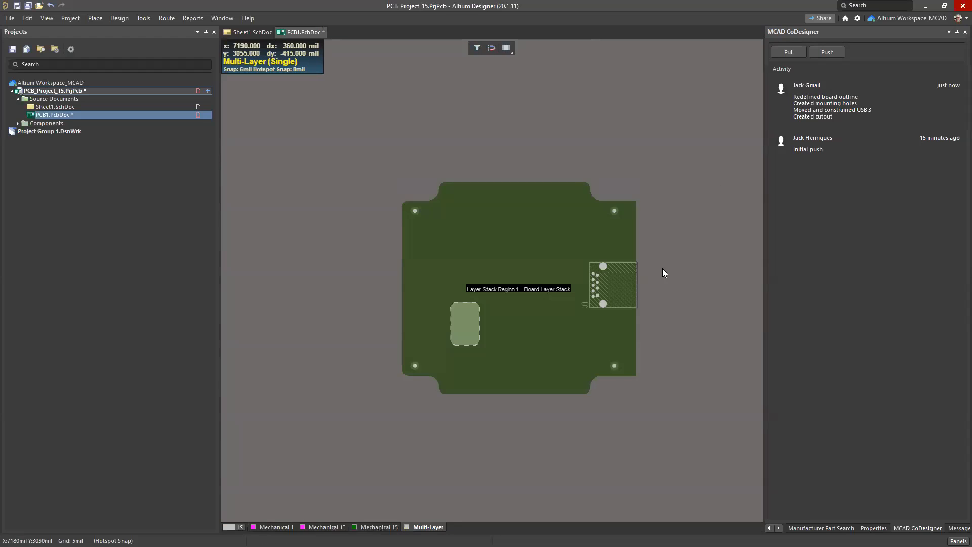
key("3")
left_click(540, 319)
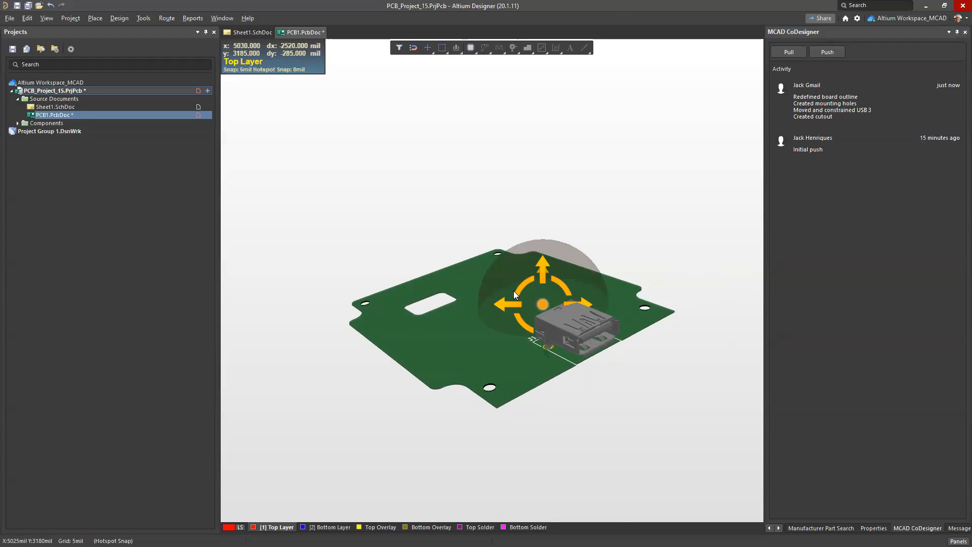
key("2")
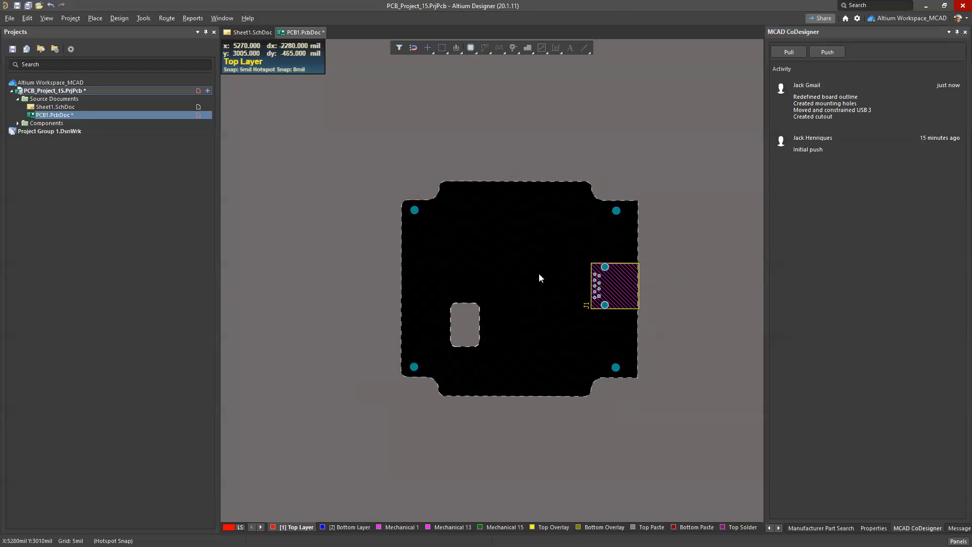
scroll(539, 274, "up", 2, "ctrl")
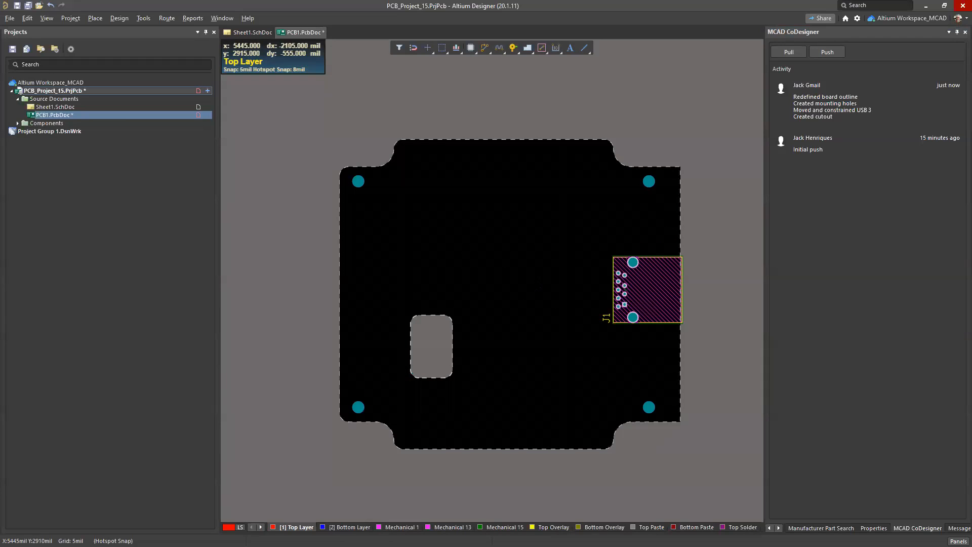
key("3")
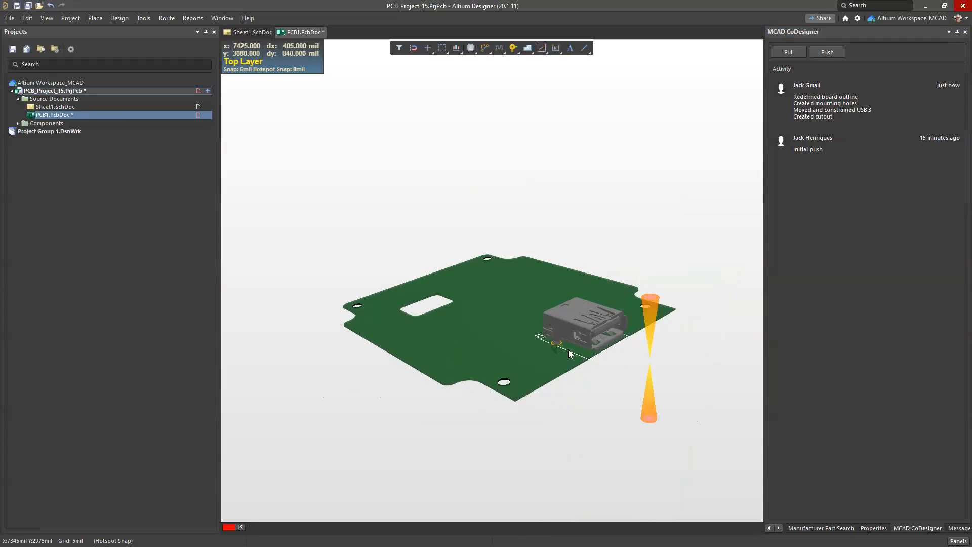
scroll(534, 351, "up", 2, "ctrl")
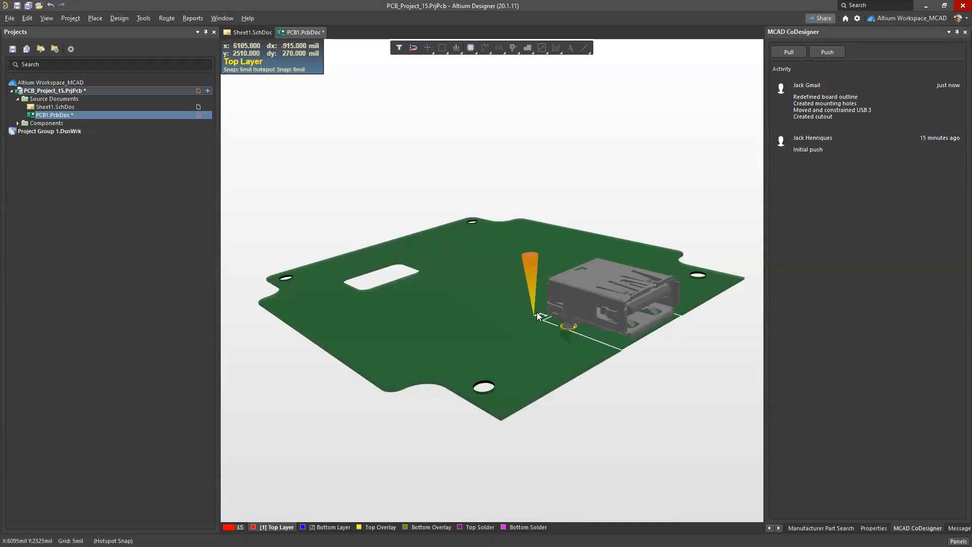
right_click_drag(617, 366, 591, 365)
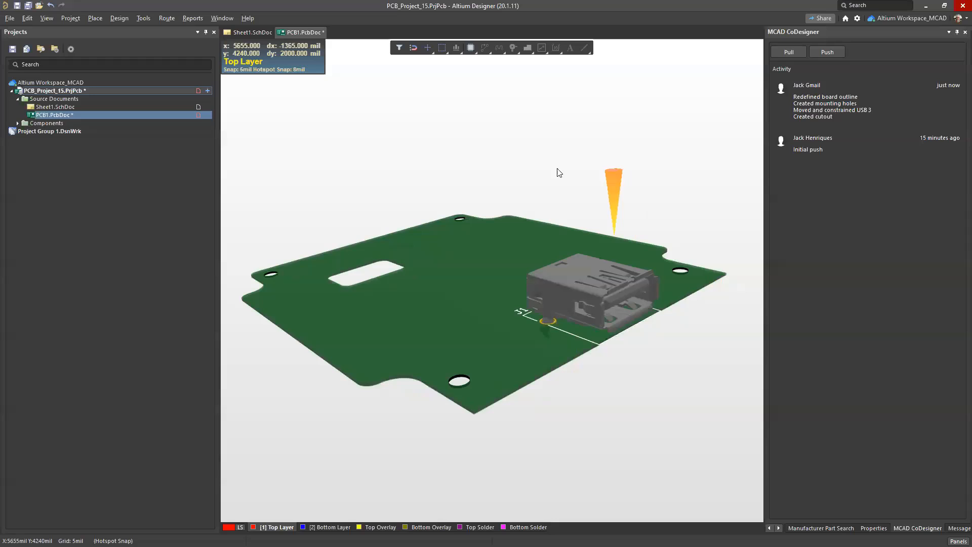
- Set the Dielectric 1 thickness to 150 mil in the layer stack, then save and close the stackup
left_click(129, 21)
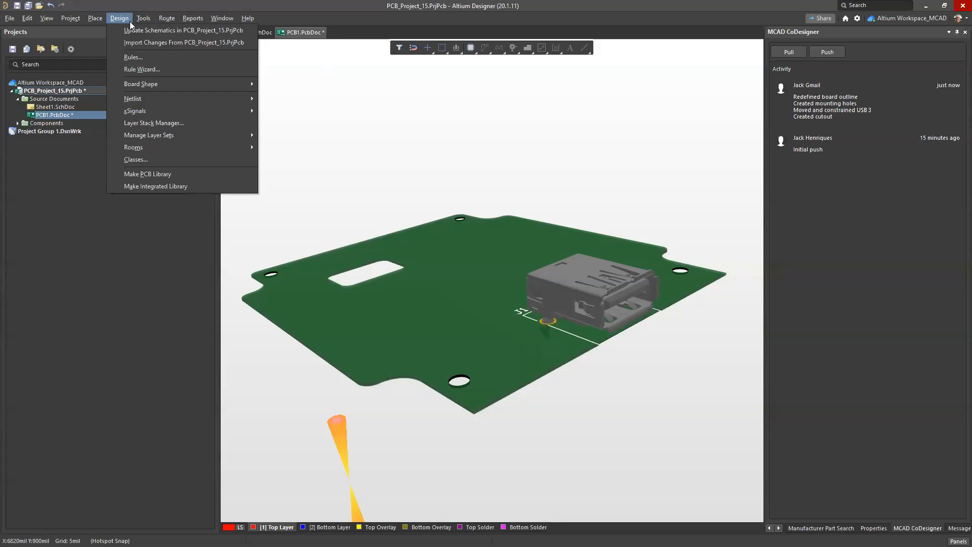
left_click(150, 123)
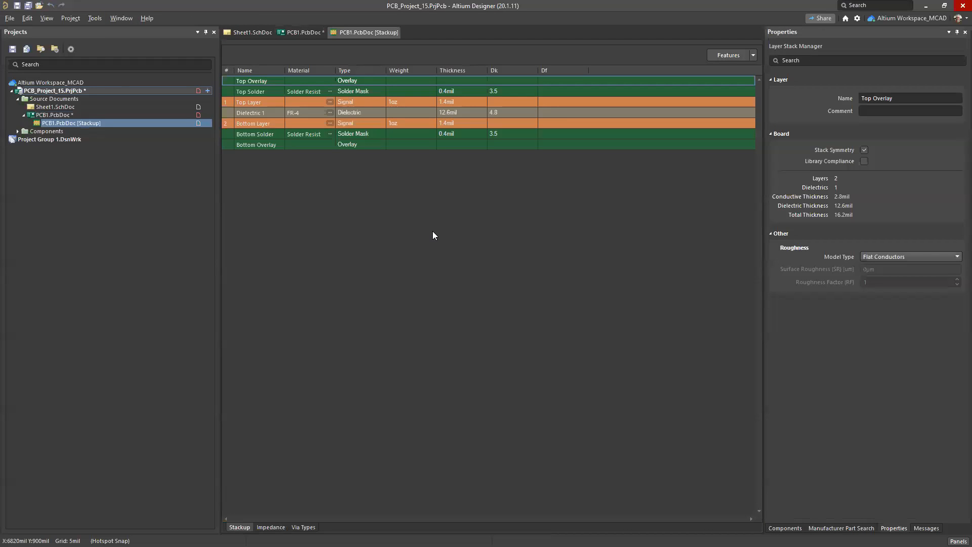
left_click(451, 112)
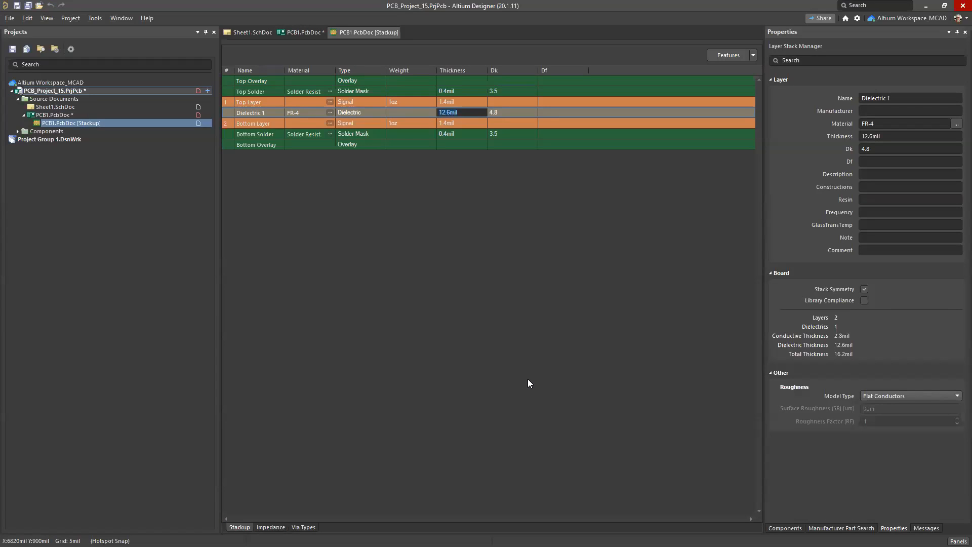
type("150")
key("Return")
right_click(368, 34)
left_click(377, 38)
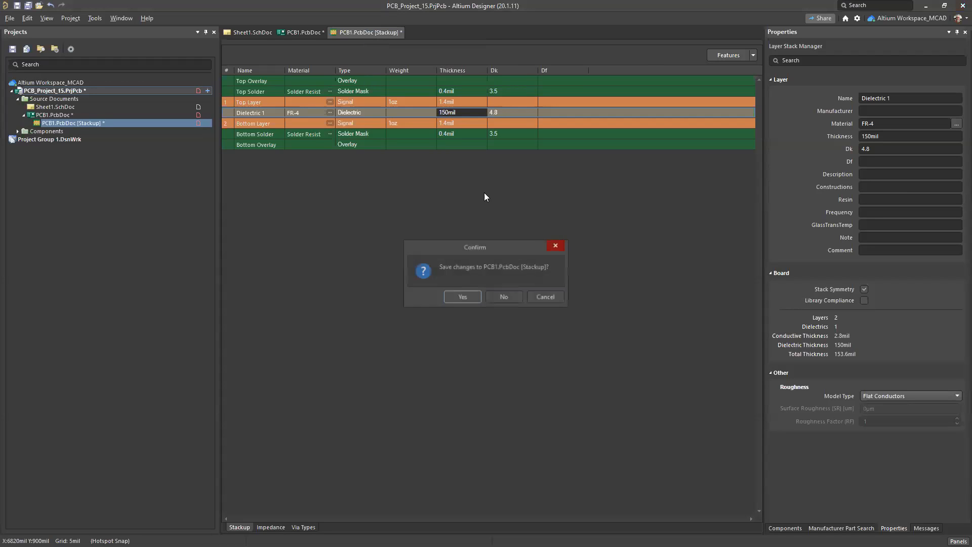
left_click(462, 298)
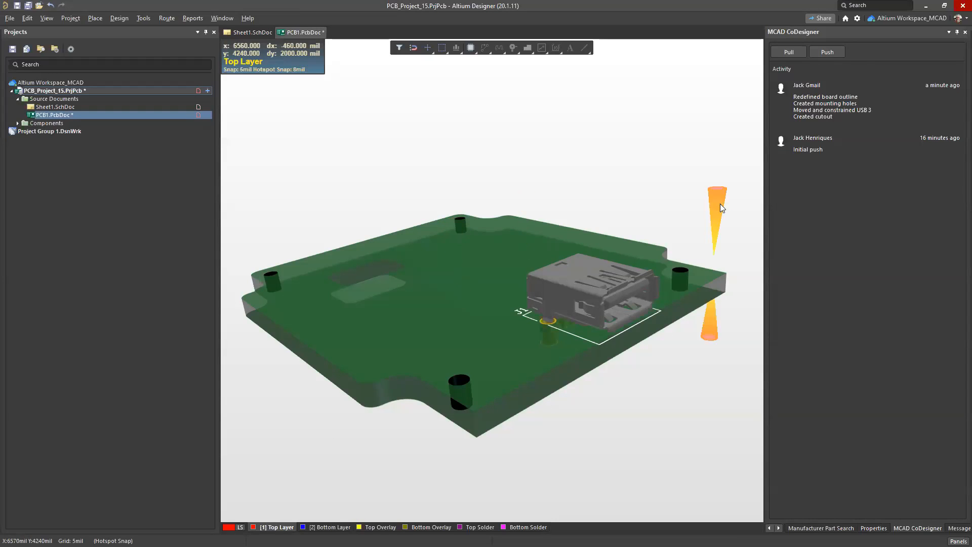
- Push the PCB changes to the mechanical side with the comment lines "Modified layer stack" and "Updated footprint"
left_click(840, 52)
left_click(839, 75)
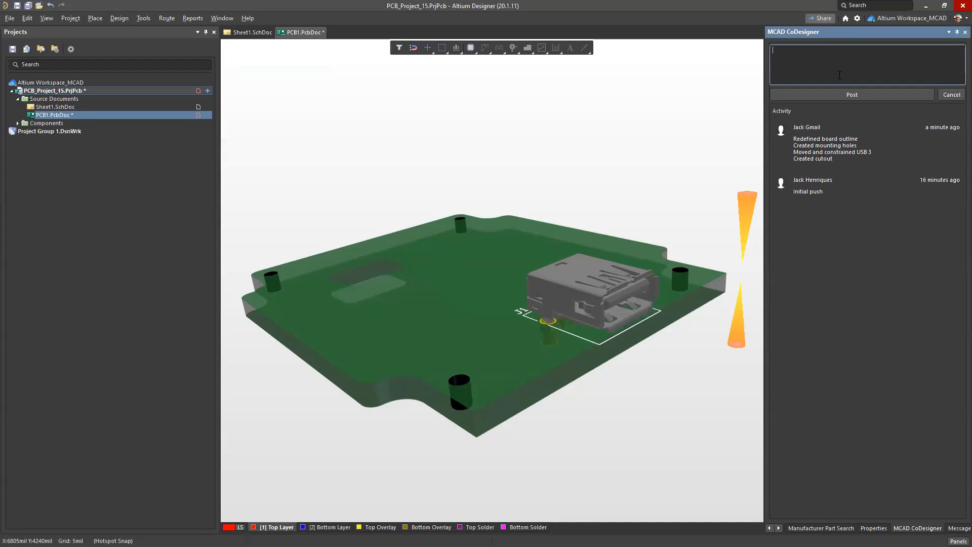
type("Modified layer stack")
key("Tab")
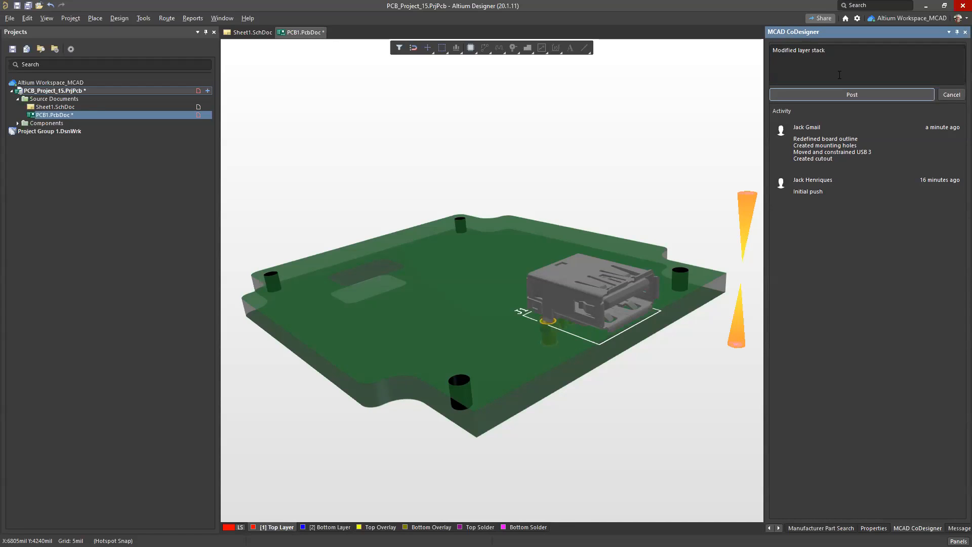
left_click(839, 75)
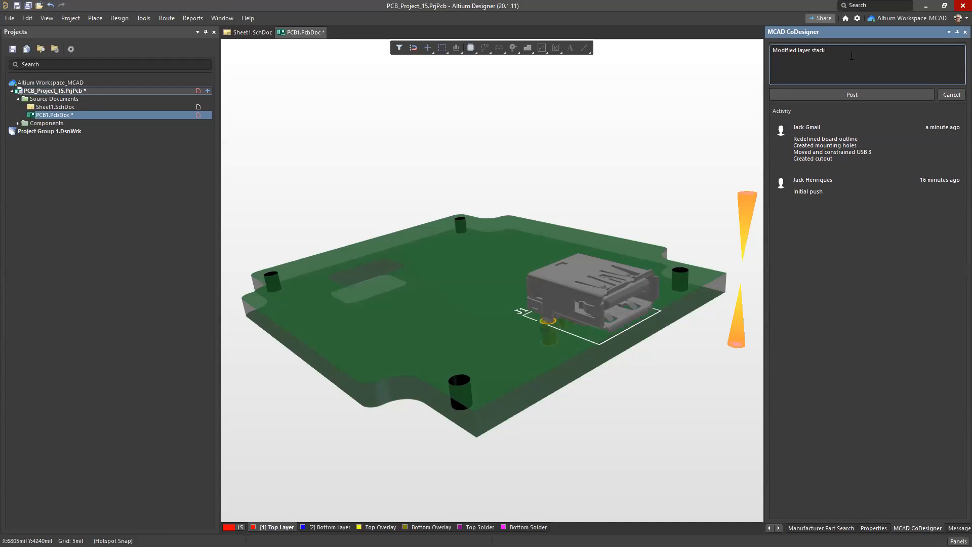
type("Updated footprint")
left_click(852, 96)
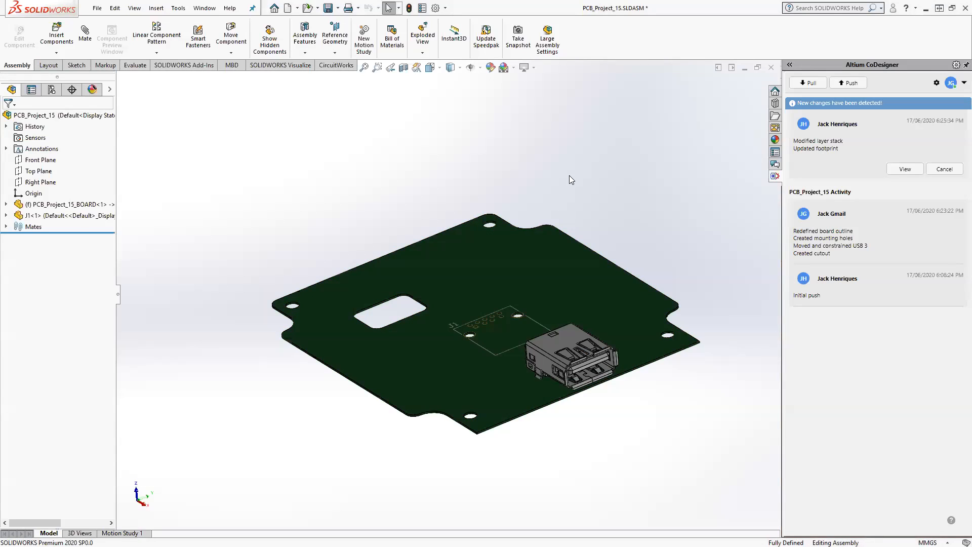
- Switch to SOLIDWORKS, open the newly detected PCB changes, acknowledge the J1 constraint warning, and apply all the listed changes
middle_click_drag(560, 200, 566, 208)
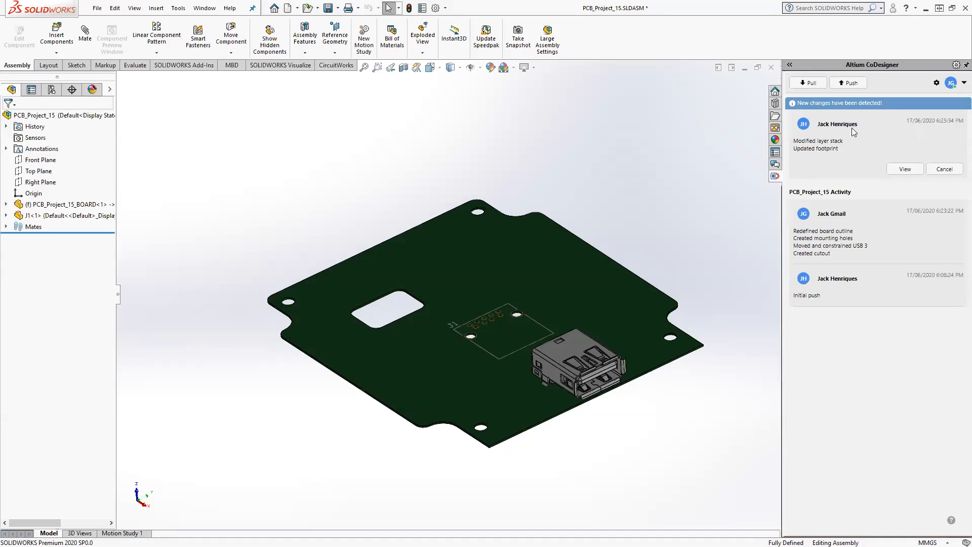
left_click(905, 168)
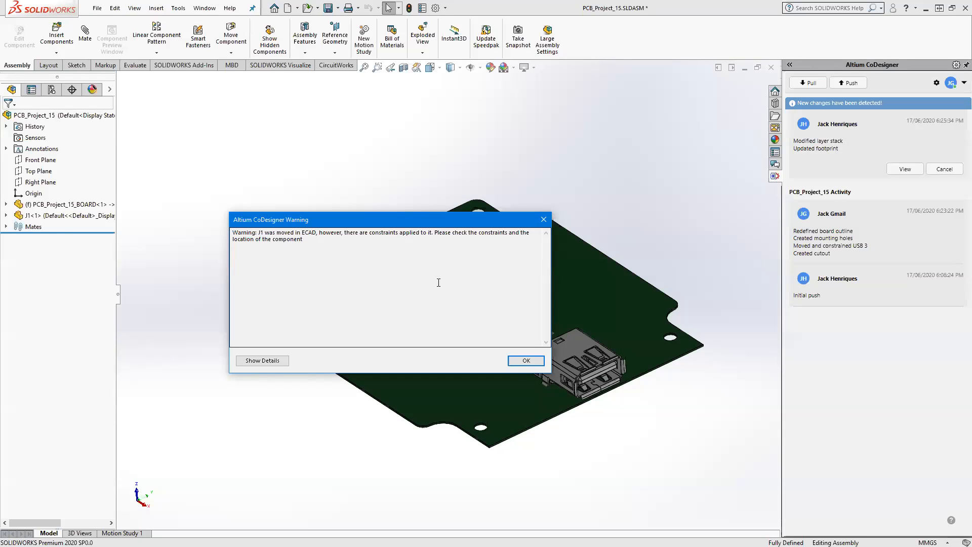
left_click(524, 361)
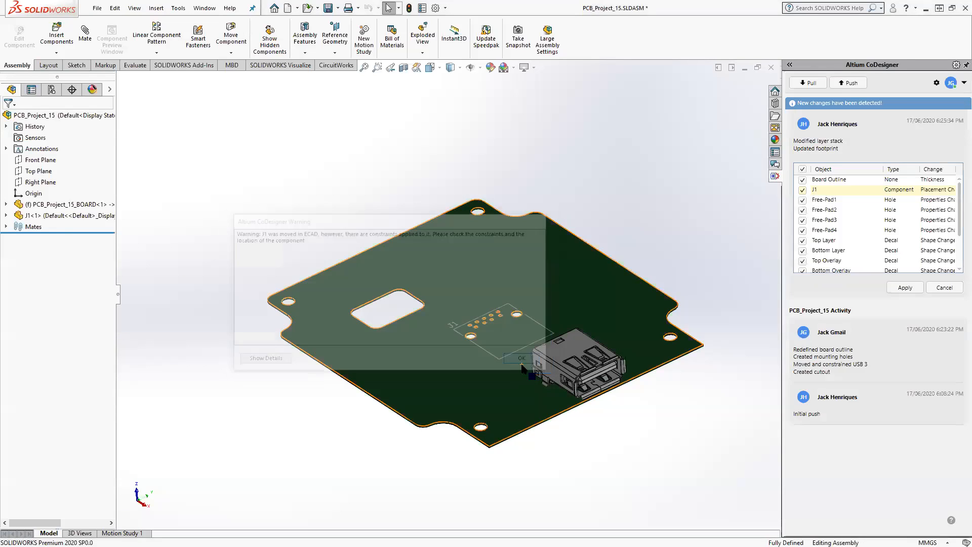
left_click(905, 288)
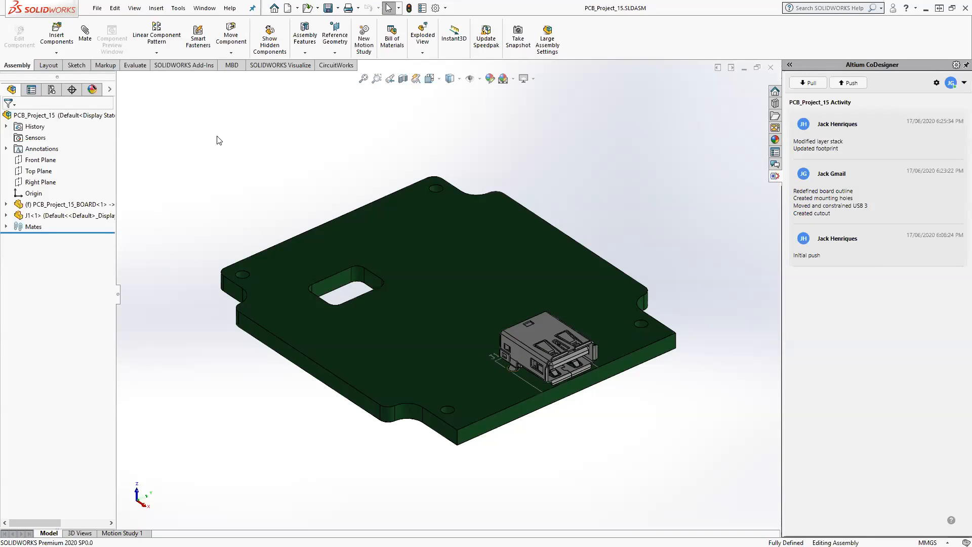
- Return to the top-level Assembly document and inspect how the updated board and connector sit in the enclosure base
left_click(204, 8)
left_click(249, 132)
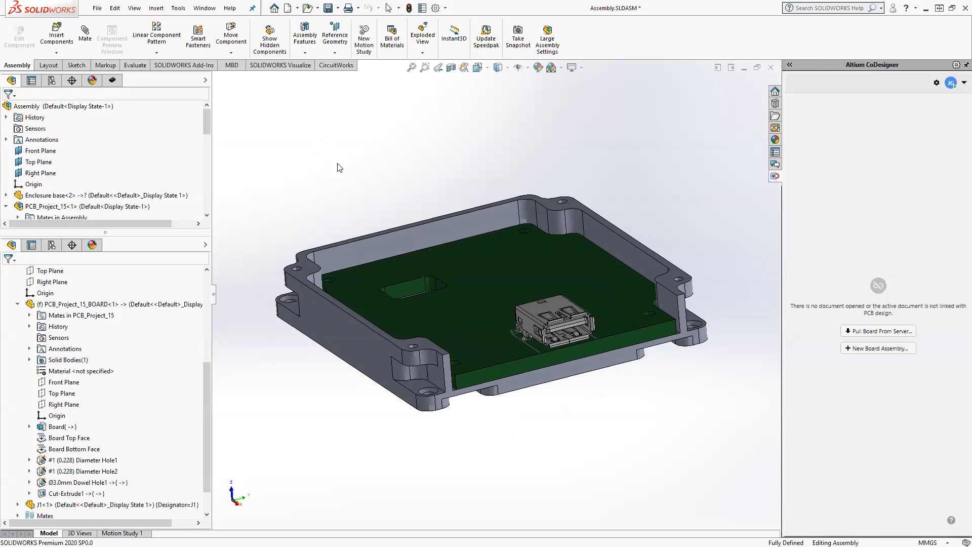
middle_click_drag(417, 183, 415, 205)
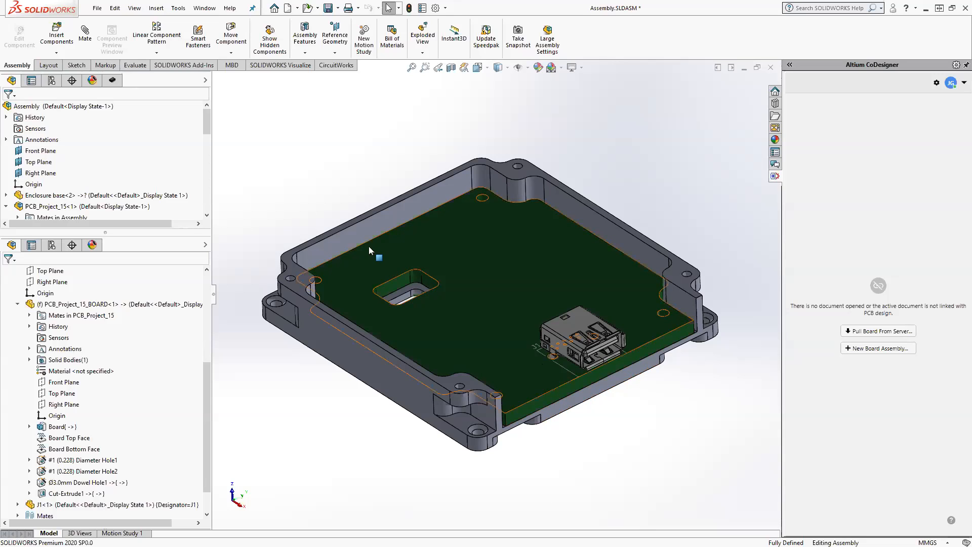
middle_click_drag(357, 188, 361, 171)
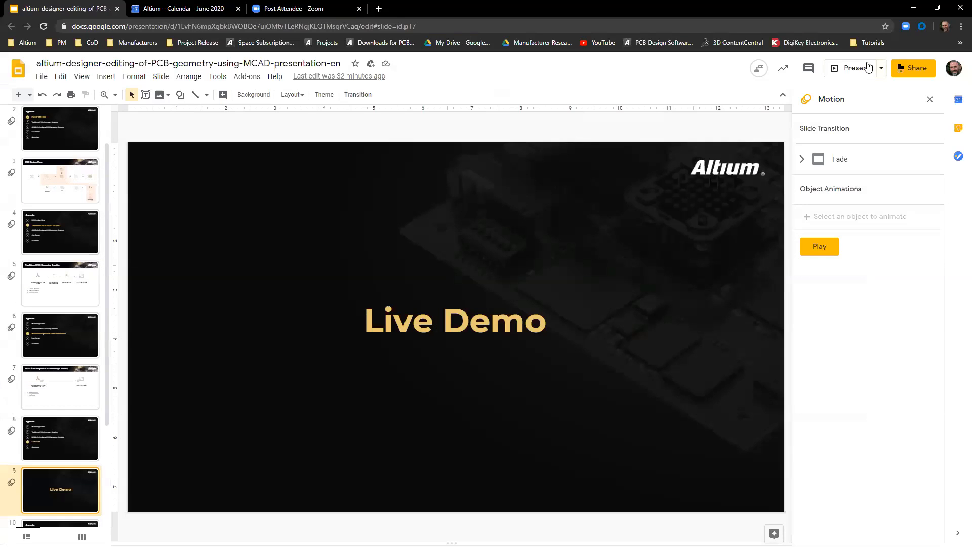
- Switch to the Google Slides deck, present it from the Live Demo slide, and advance to the Questions slide
left_click(861, 71)
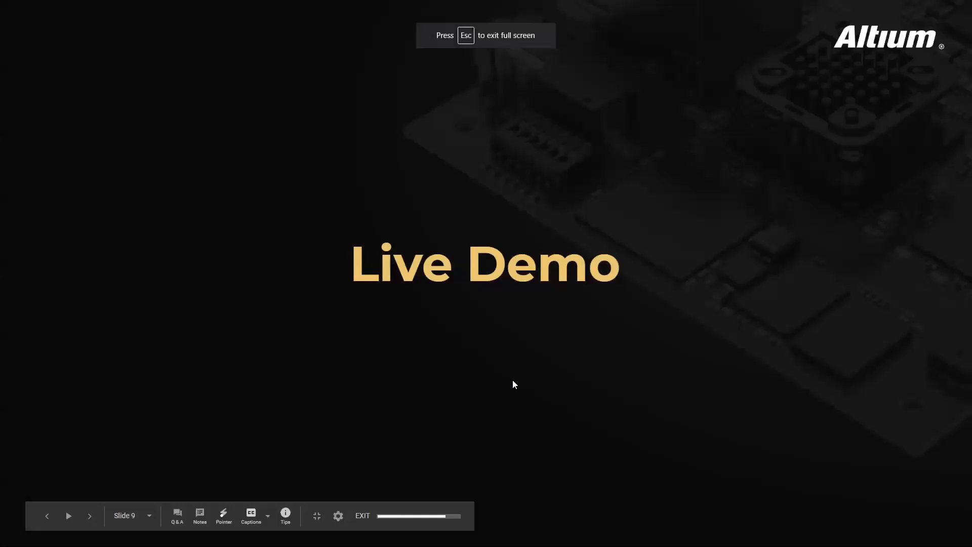
left_click(498, 382)
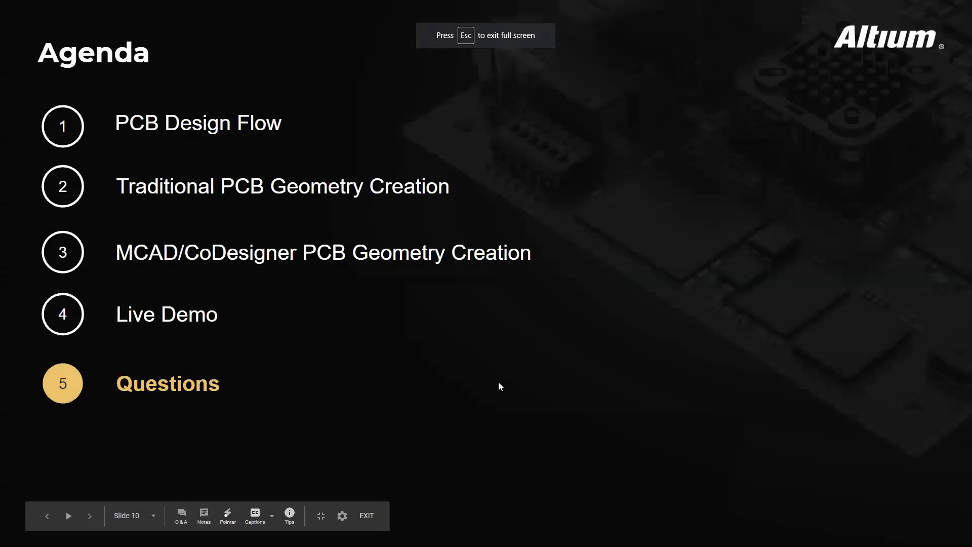
left_click(498, 382)
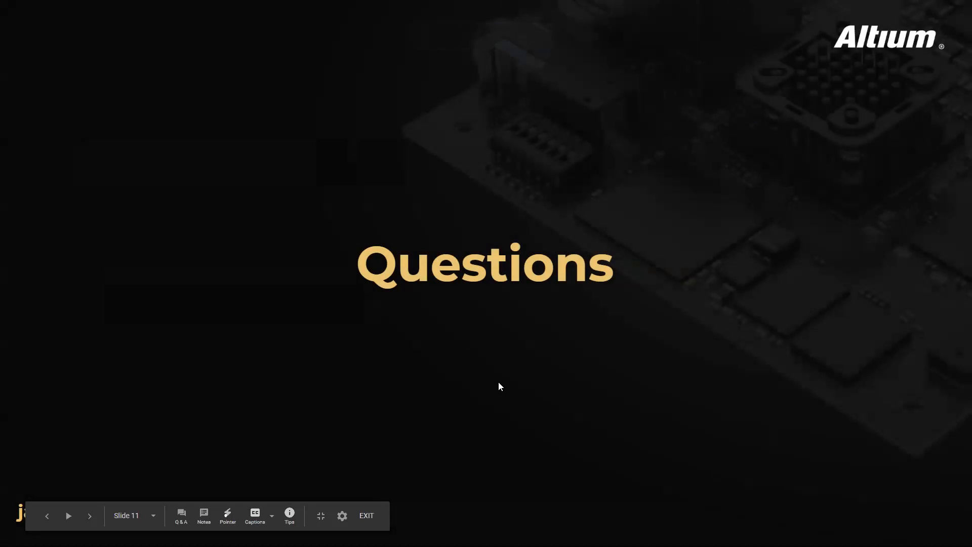